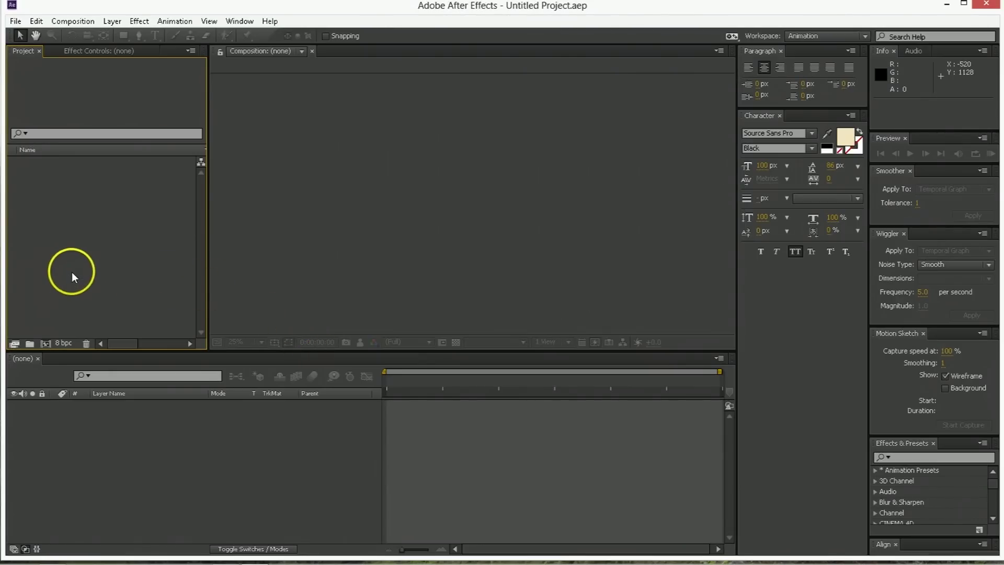
Step: Create a composition with the HDTV 1080 24 preset, 1920 x 1080 px, 24 fps and 30 seconds long
left_click(47, 343)
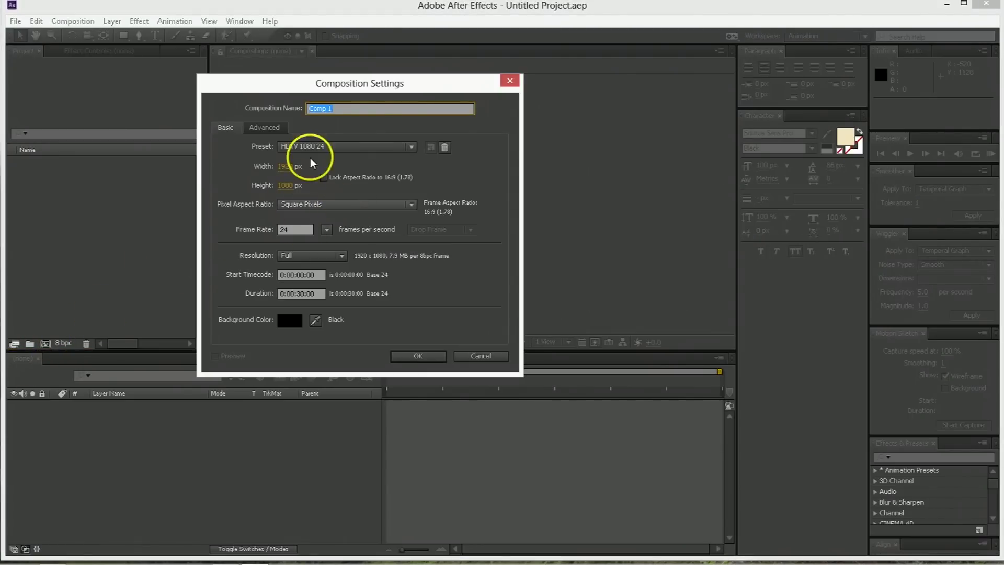
left_click(419, 357)
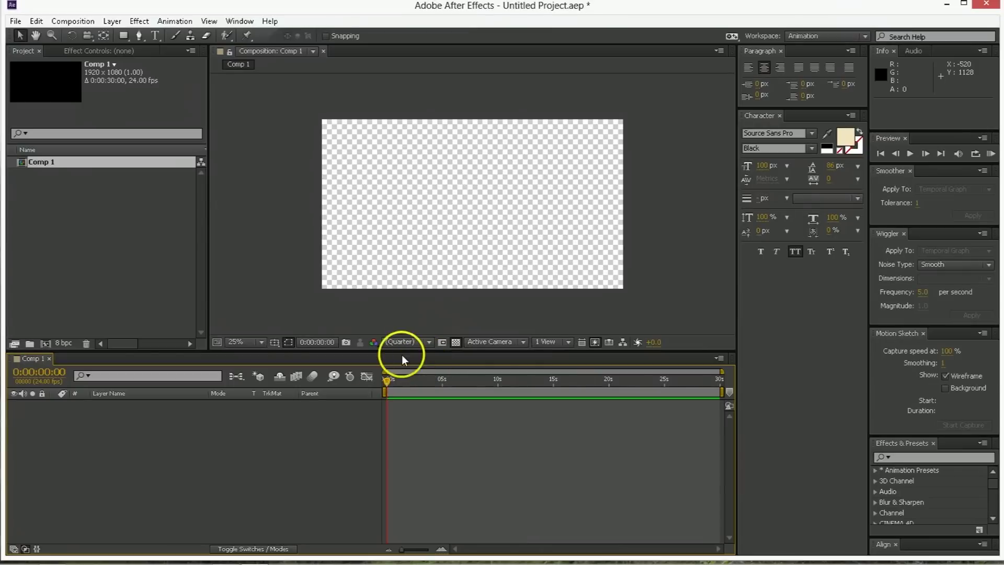
Step: Show the grid over the composition and turn on Snap to Grid
left_click(275, 343)
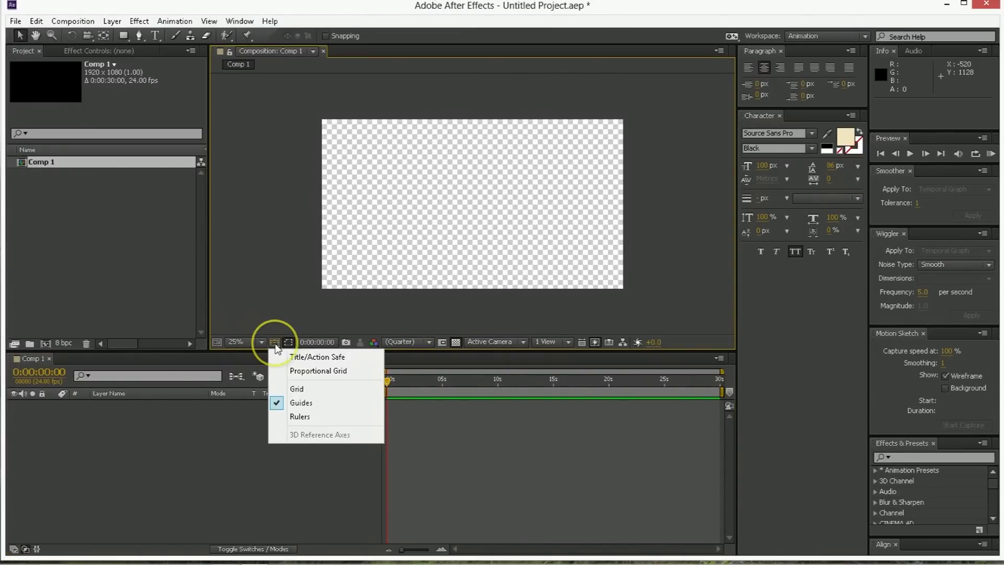
left_click(296, 388)
scroll(425, 169, "up", 4)
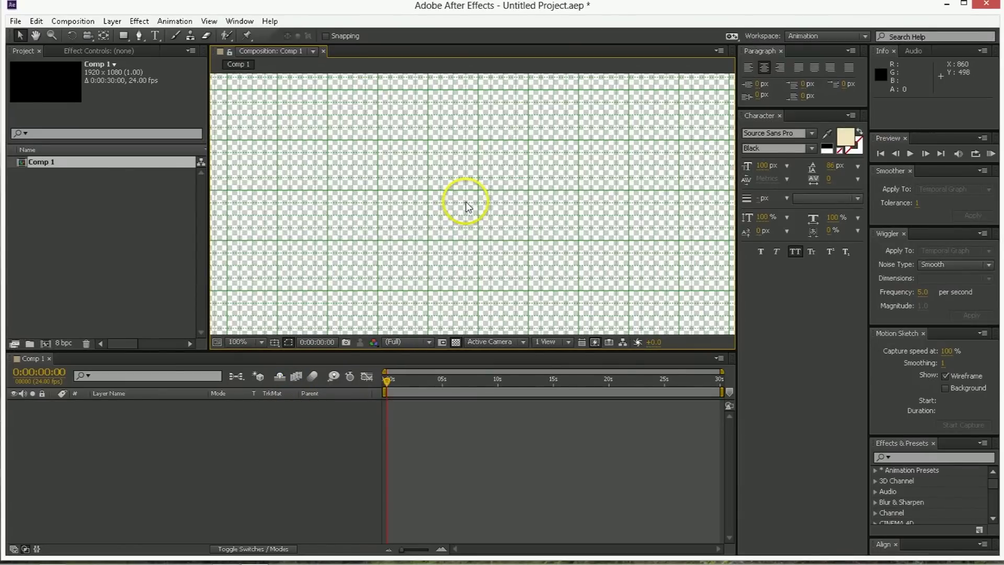
scroll(474, 180, "down", 2)
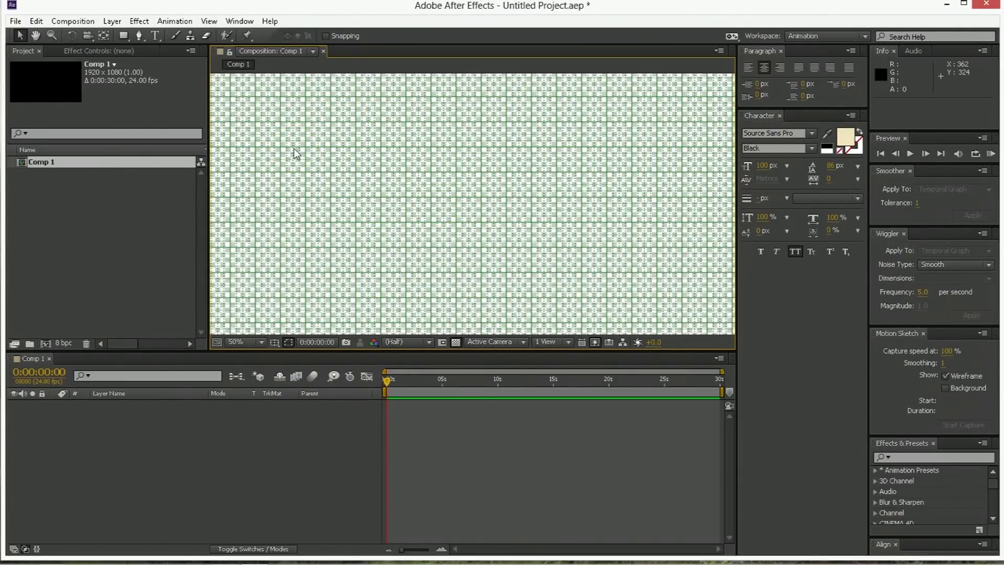
left_click(215, 21)
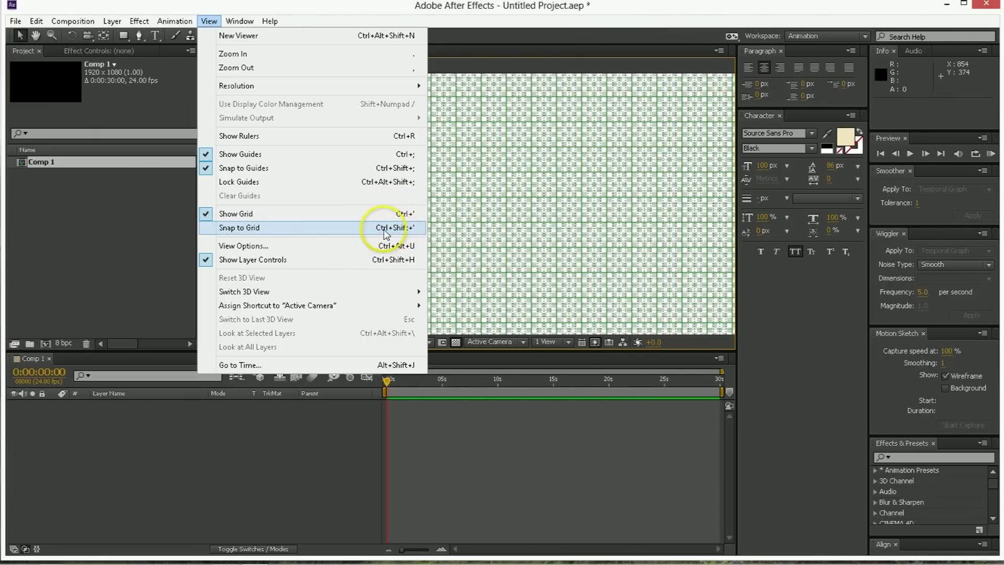
left_click(256, 230)
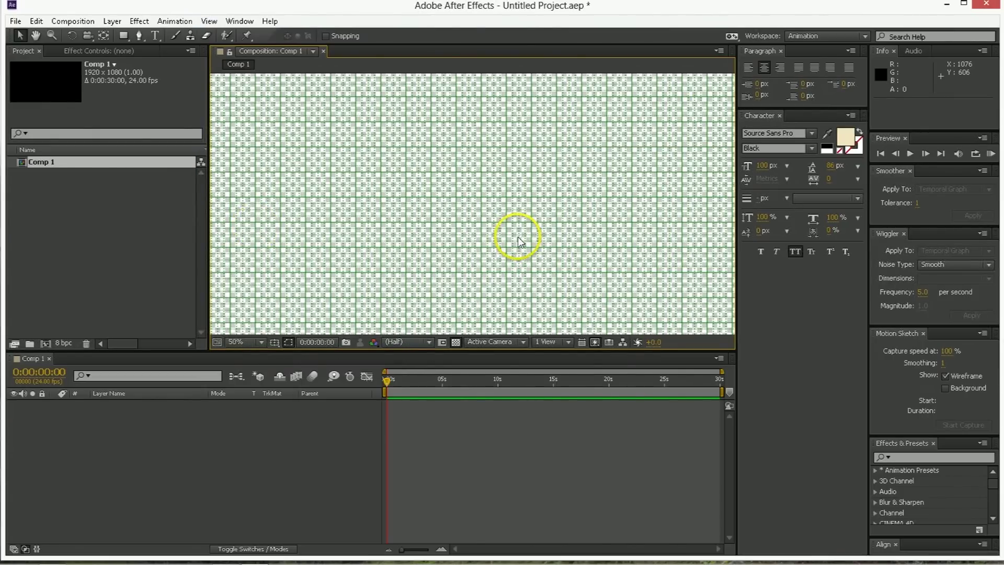
Step: Display the Title/Action Safe guides in the composition and turn off the transparency grid to show the black background
scroll(516, 236, "down", 2)
left_click_drag(539, 199, 456, 183)
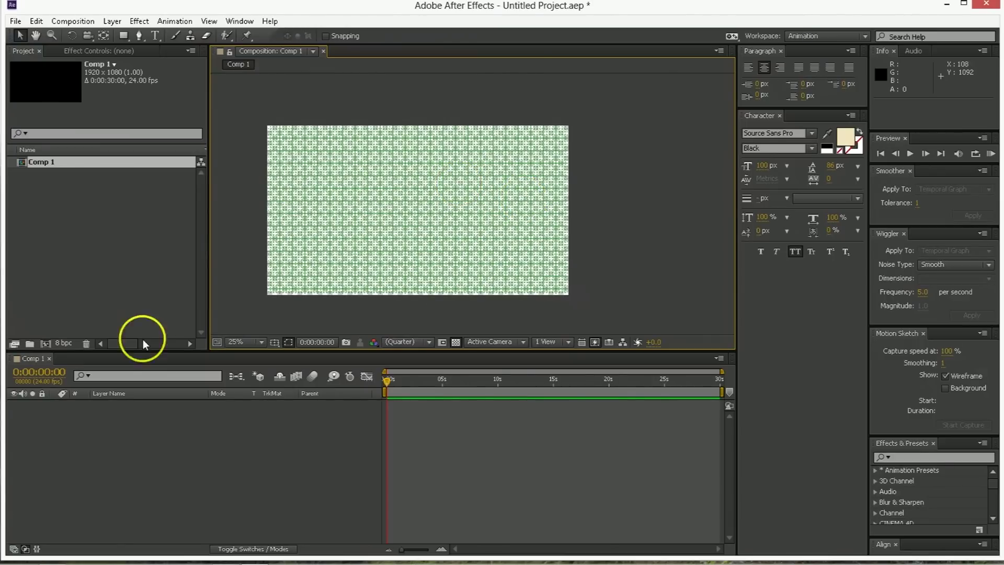
left_click(274, 342)
left_click(301, 355)
scroll(391, 266, "up", 2)
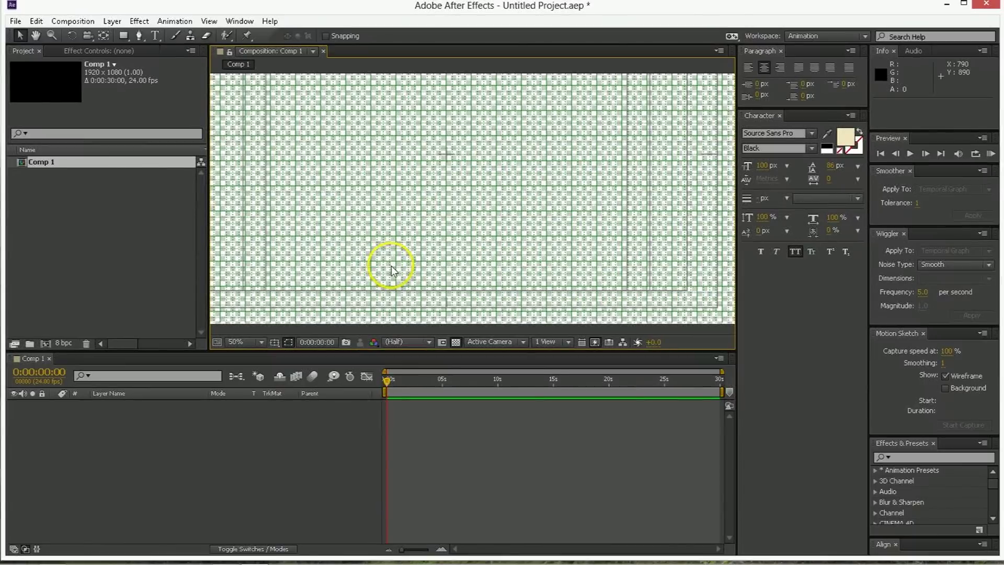
scroll(439, 161, "up", 2)
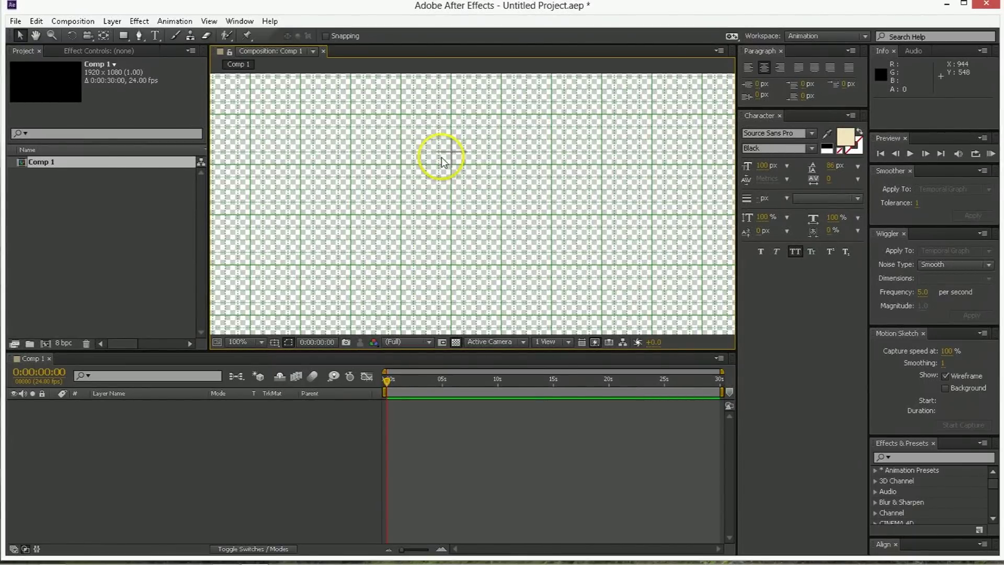
left_click(456, 342)
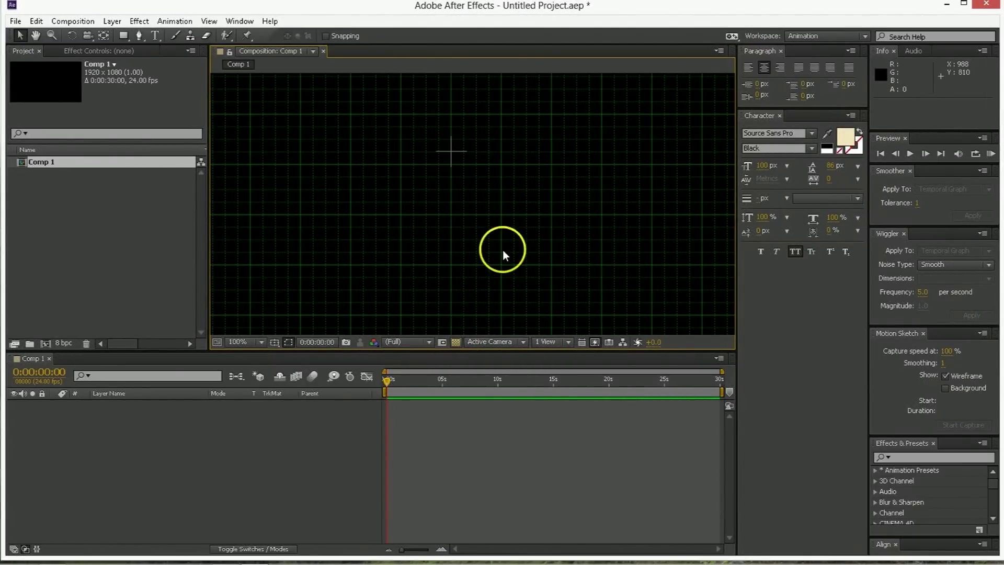
scroll(446, 171, "up", 1)
scroll(447, 170, "down", 1)
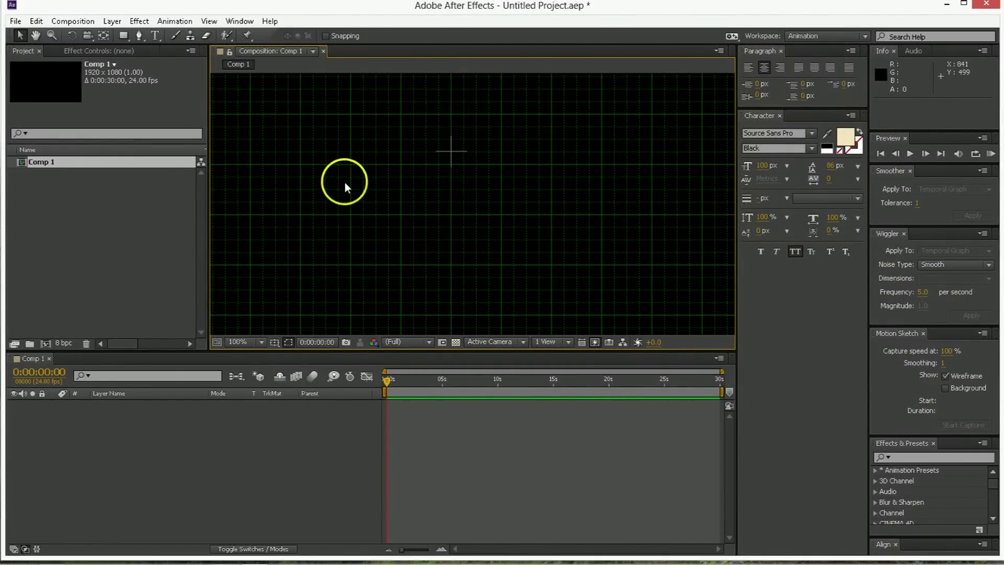
scroll(428, 164, "down", 2)
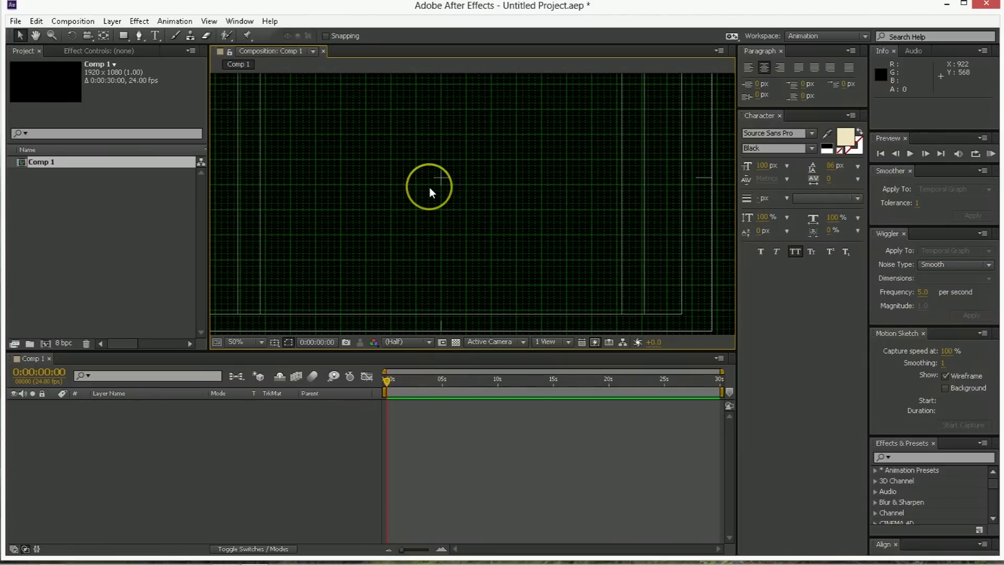
scroll(444, 187, "up", 1)
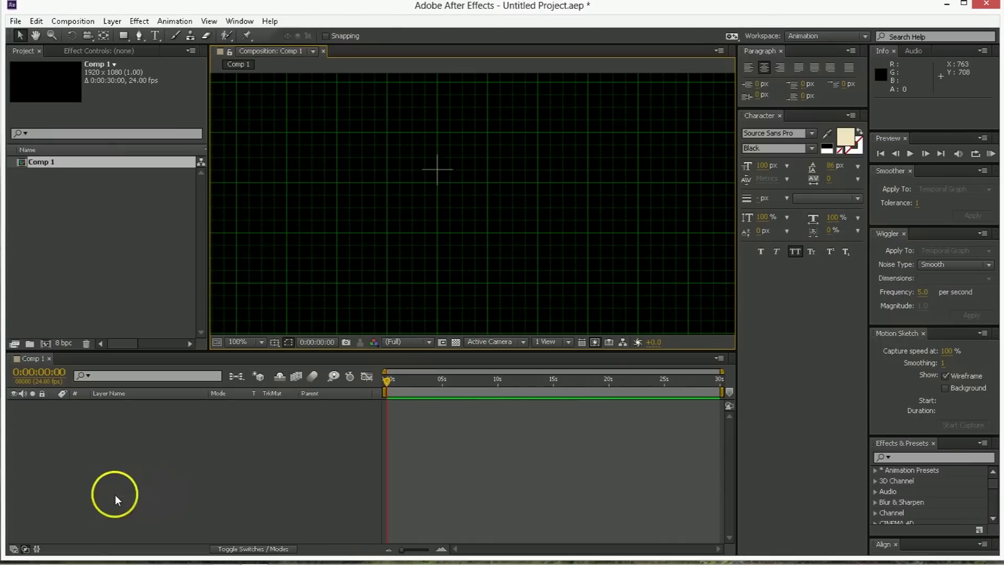
Step: Activate the Pen tool and set the shape fill color to dark red, RGB 169, 19, 19
right_click(101, 435)
mouse_move(147, 300)
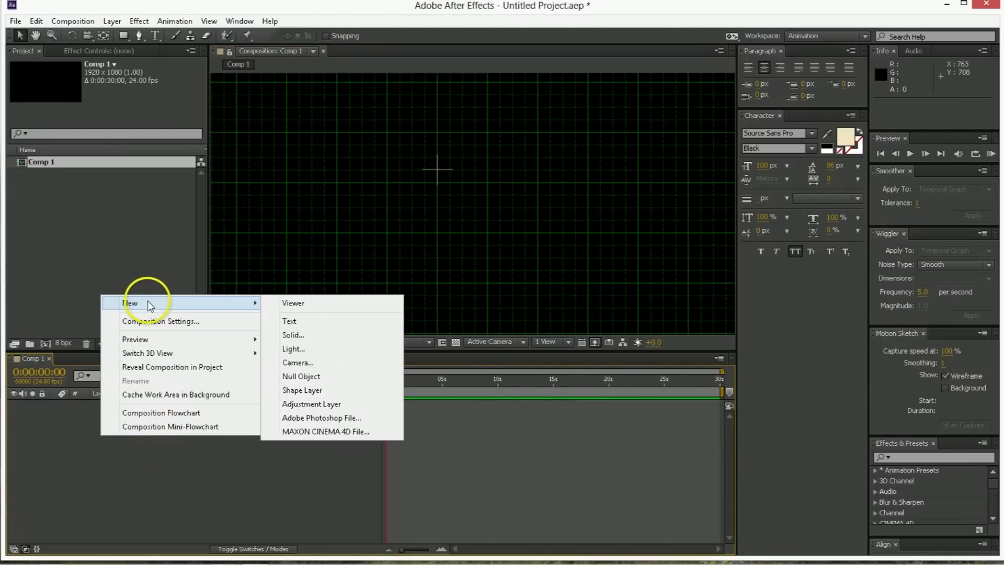
left_click(139, 35)
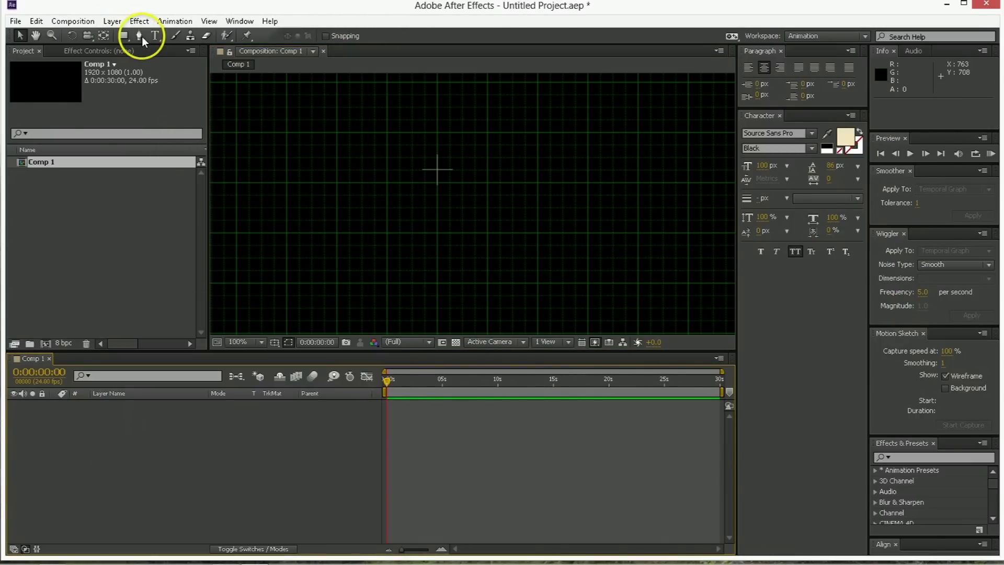
left_click(340, 35)
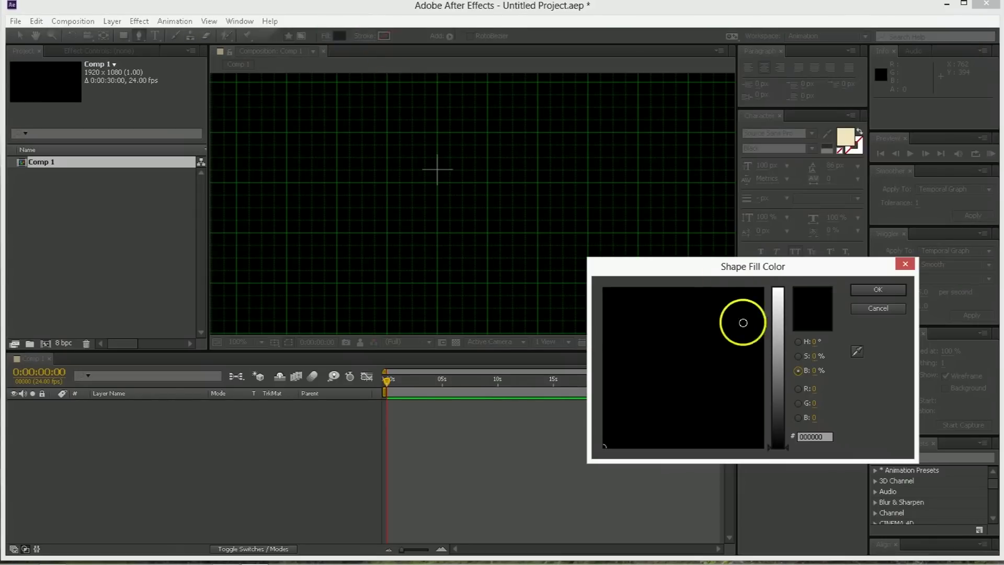
left_click(778, 379)
left_click(798, 342)
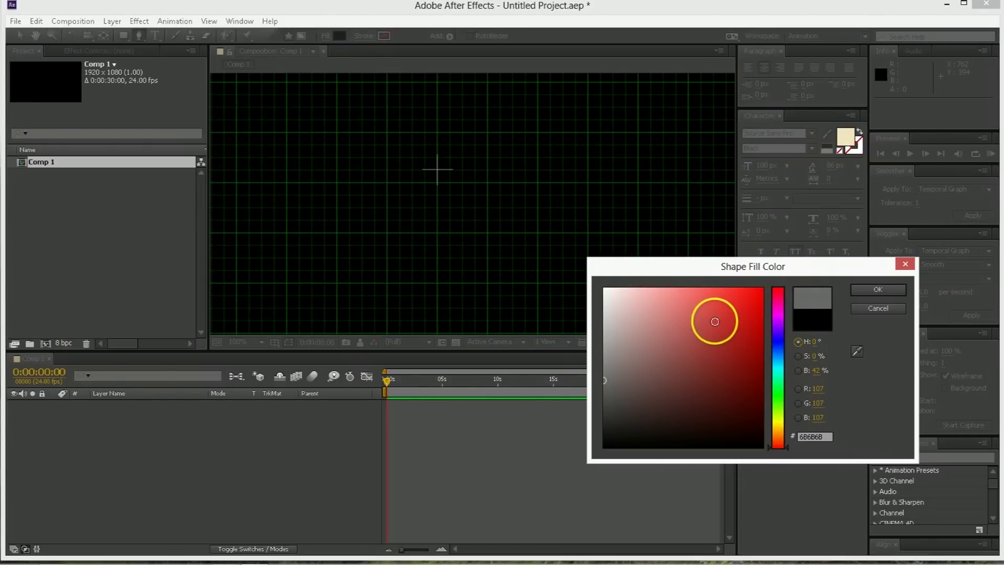
left_click(713, 316)
left_click(745, 341)
left_click(878, 290)
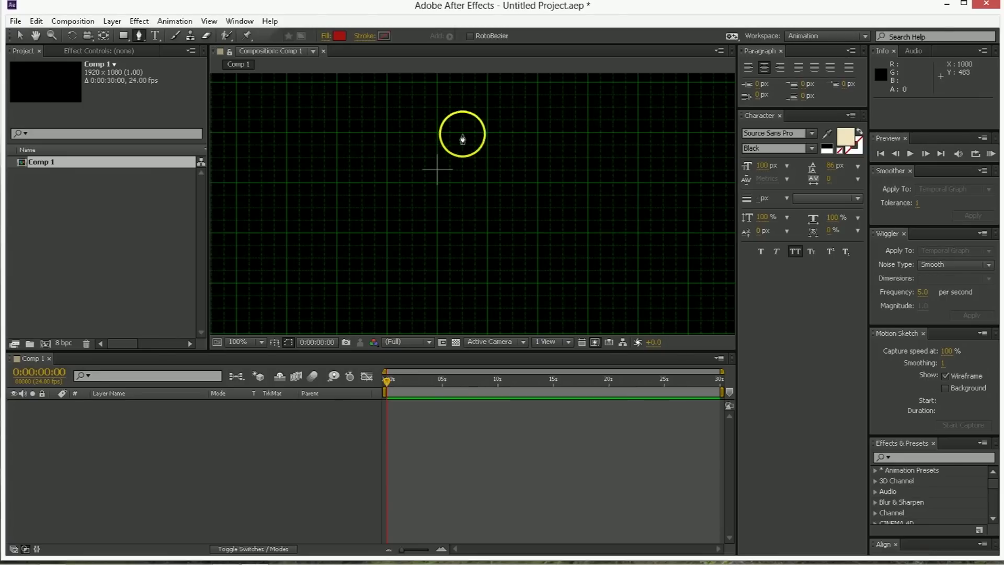
Step: Draw a closed red rectangle about 640 px wide and 160 px high across the composition's center, following the grid lines
left_click(637, 133)
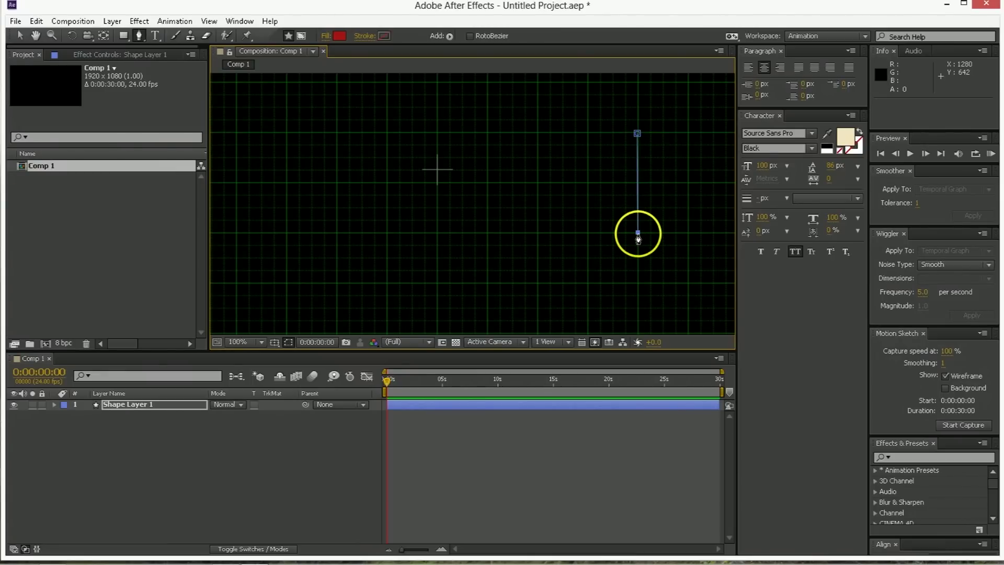
left_click(236, 232)
left_click(236, 132)
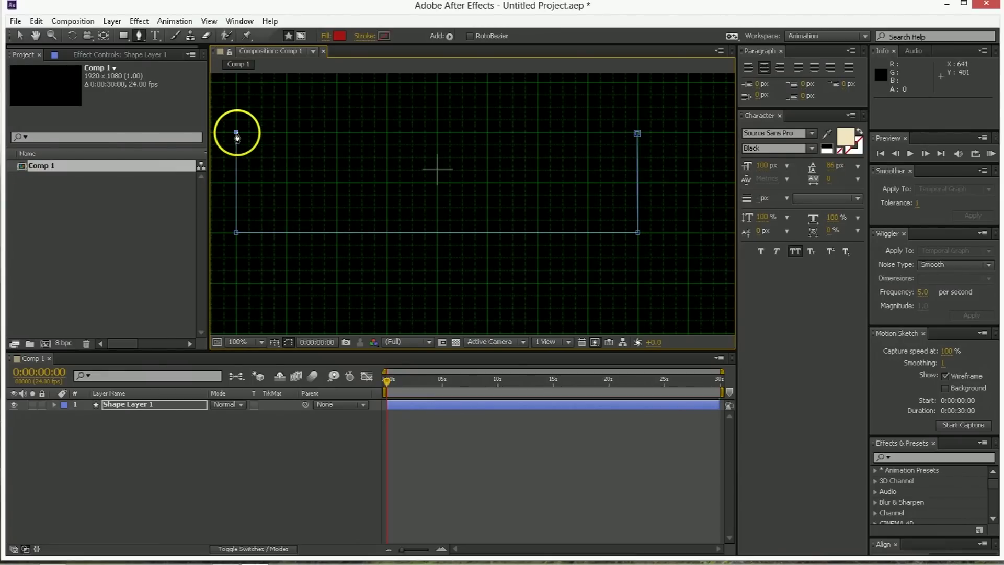
left_click(637, 133)
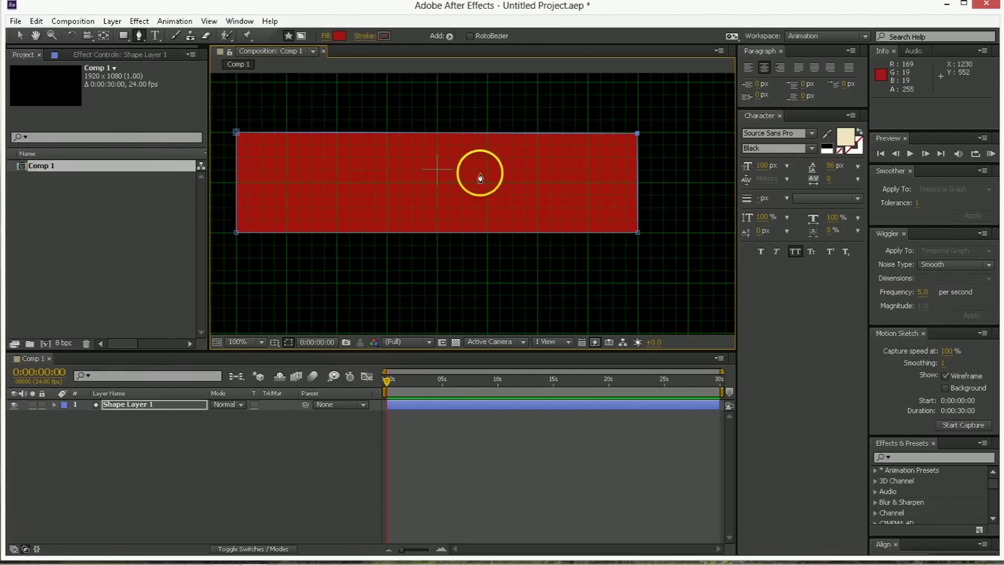
Step: Align the rectangle's corner vertices to grid intersections, spanning 640 to 1280 px horizontally and 480 to 640 px vertically
key("v")
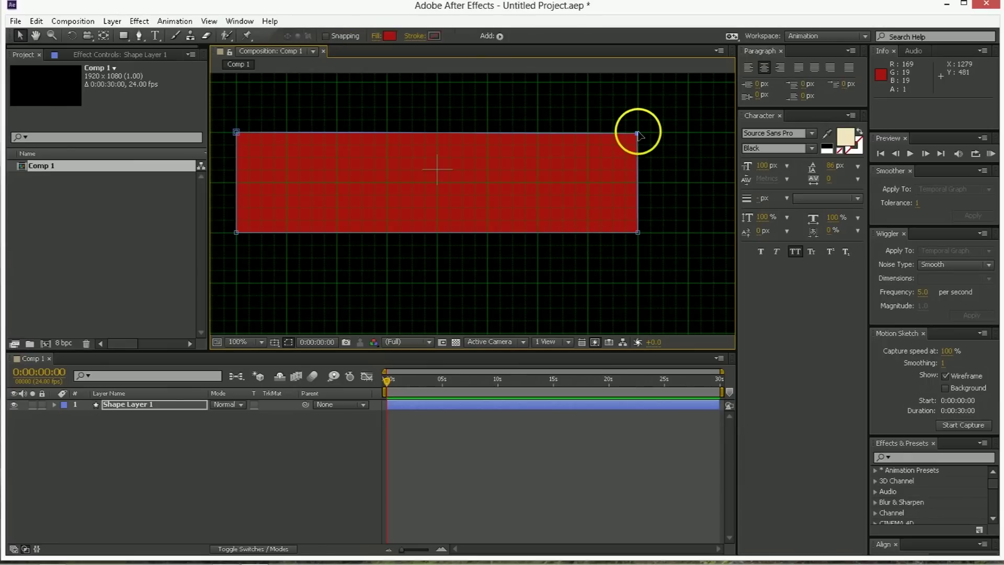
left_click_drag(638, 132, 637, 131)
left_click_drag(638, 232, 640, 232)
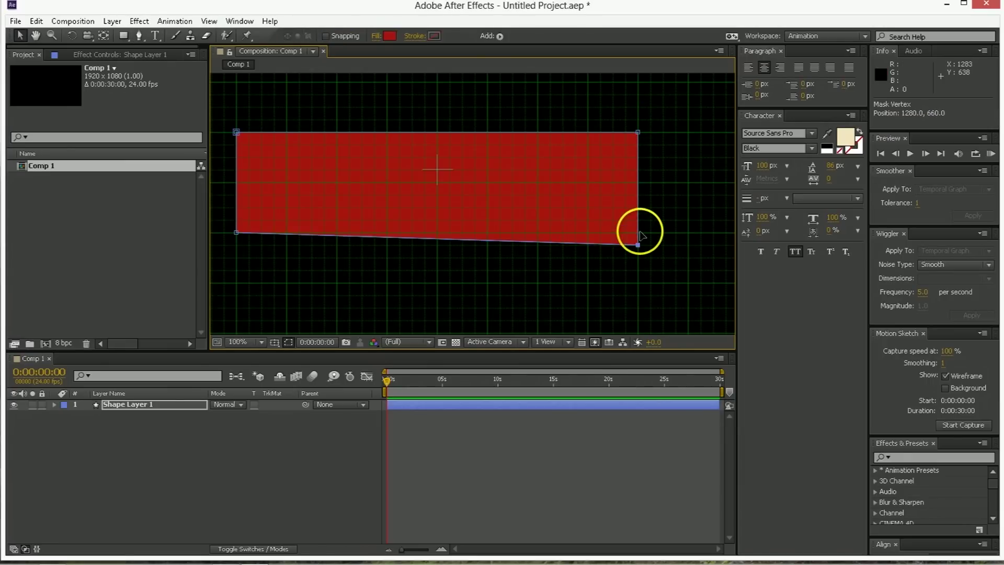
key("ctrl+z")
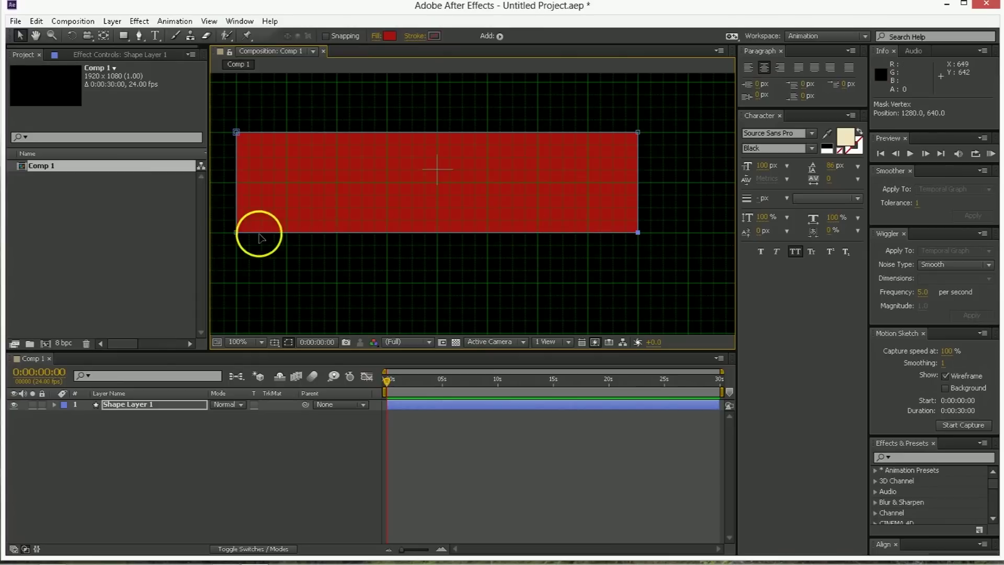
left_click_drag(238, 232, 248, 217)
key("ctrl+z")
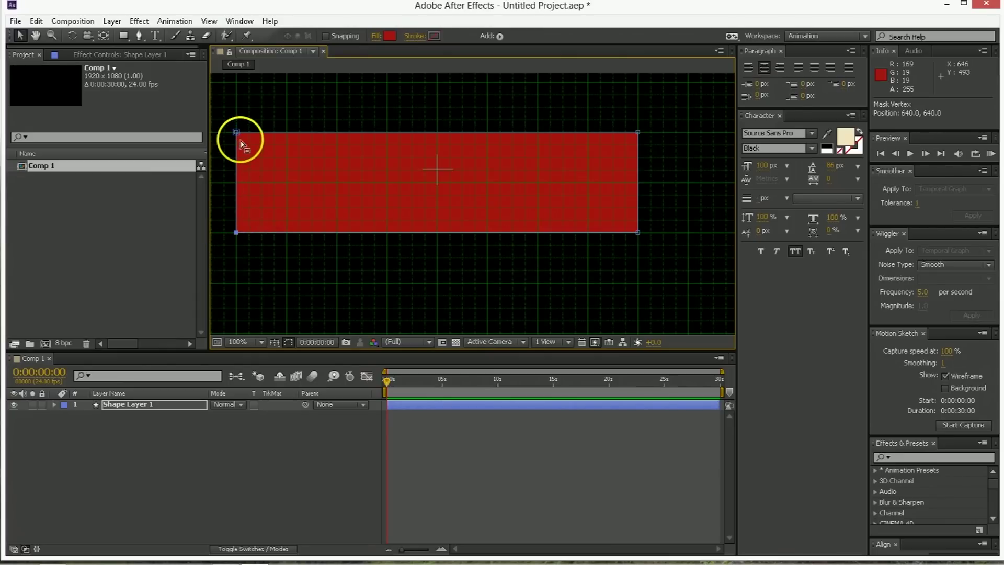
left_click_drag(240, 140, 247, 148)
key("ctrl+z")
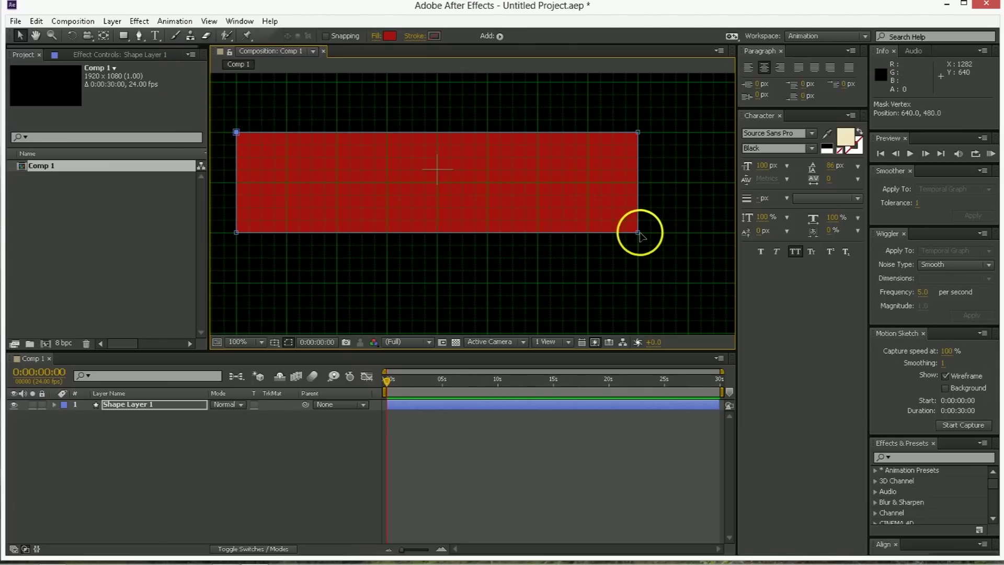
Step: Move the rectangle's lower-right vertex to 1360, 720 and add one vertex each on the right and bottom edges
left_click_drag(639, 233, 688, 281)
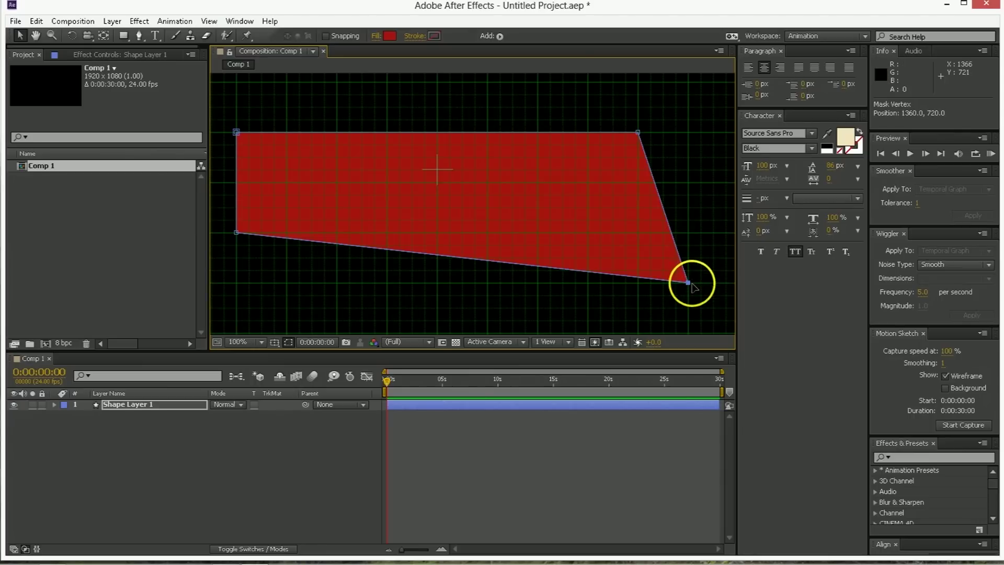
left_click(139, 35)
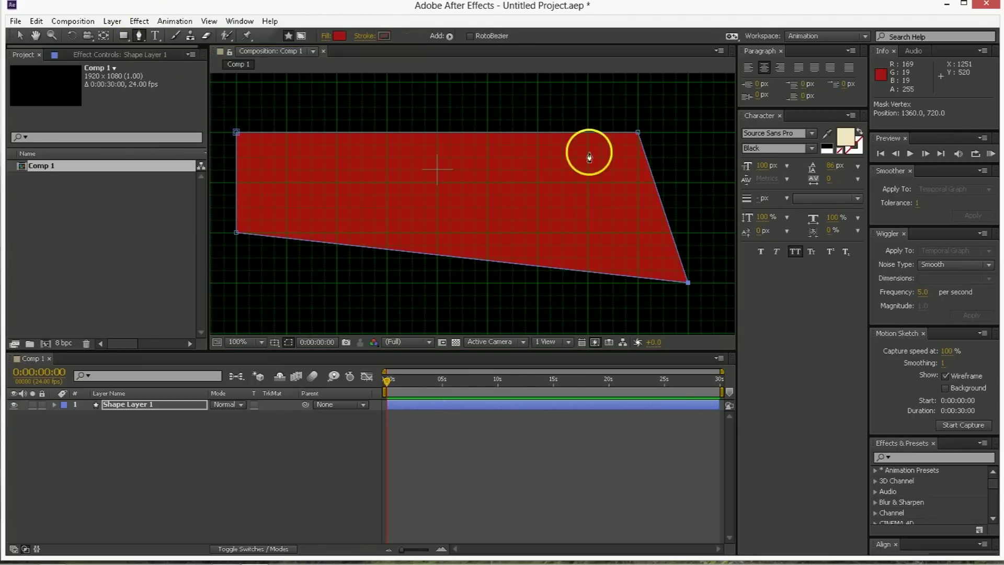
left_click(653, 173)
left_click(324, 242)
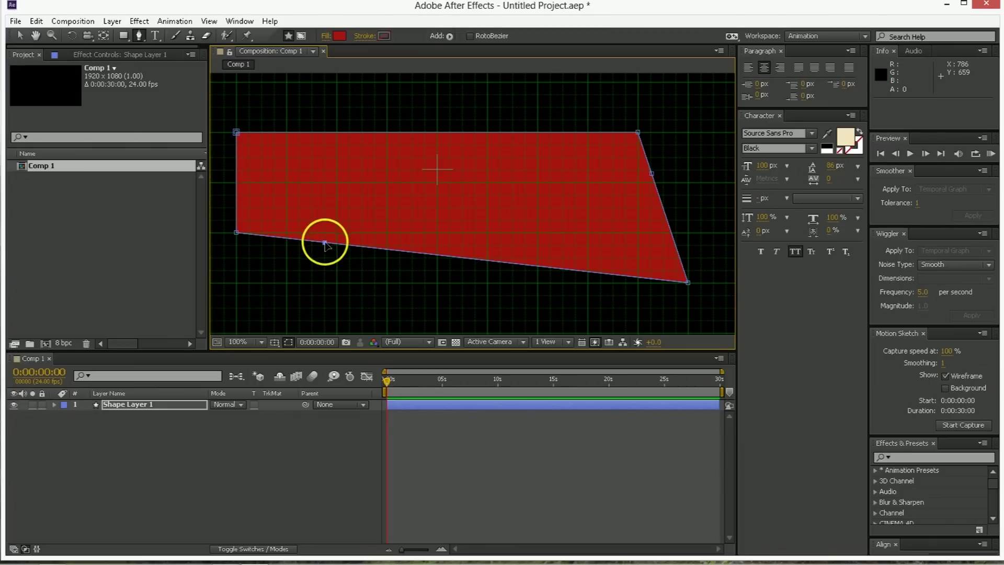
Step: Move the added bottom-edge vertex to 720, 720 and the added right-edge vertex to 1360, 560 to form an extruded outline
key("v")
left_click_drag(325, 243, 286, 282)
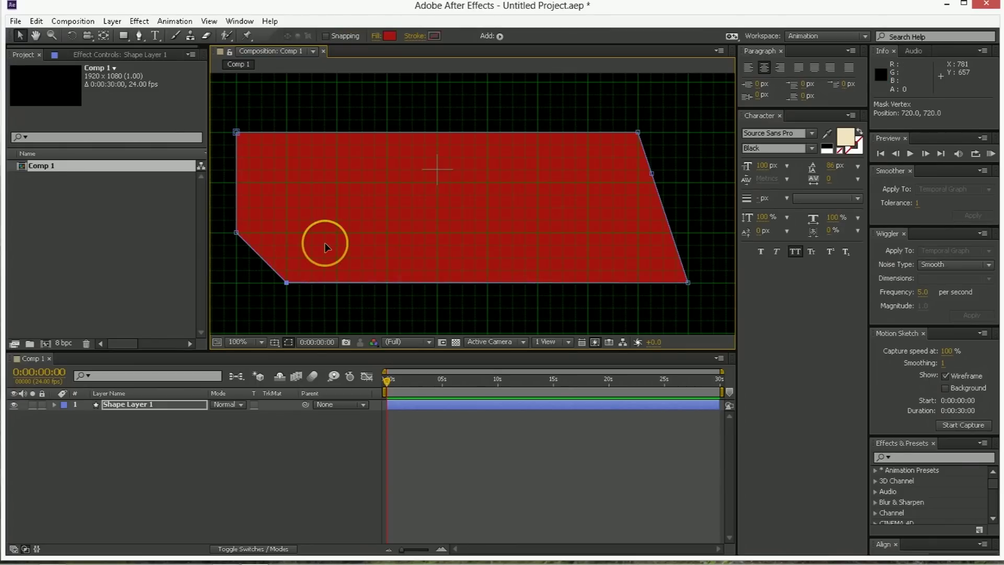
left_click_drag(653, 173, 687, 182)
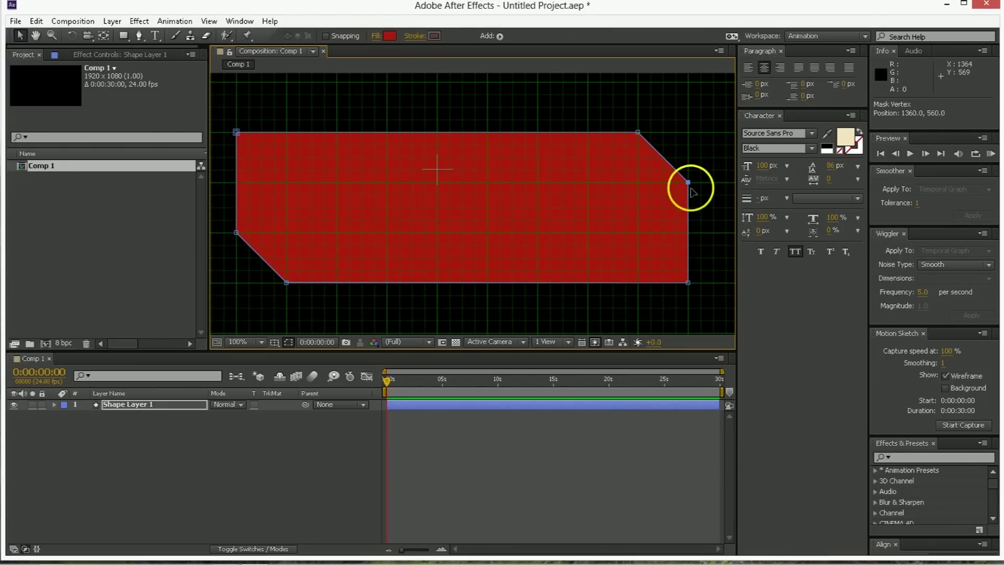
Step: Rename the red shape layer as walls
left_click(199, 504)
left_click(133, 407)
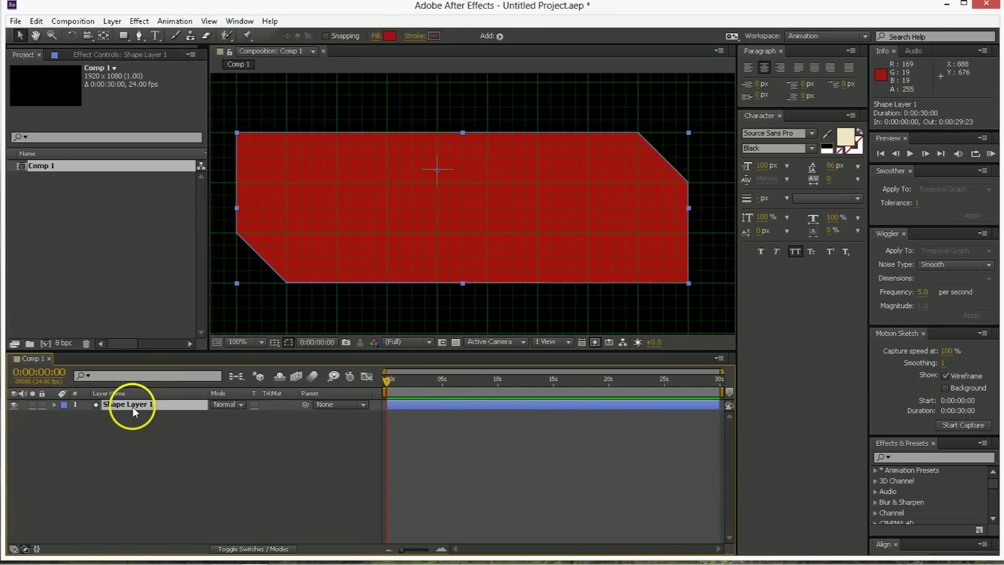
key("Return")
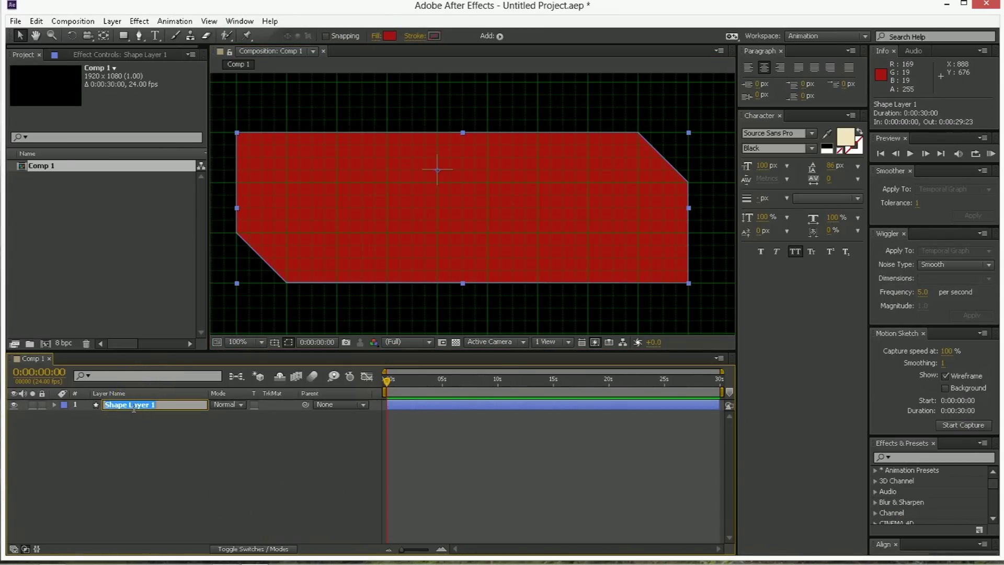
type("walls")
key("Return")
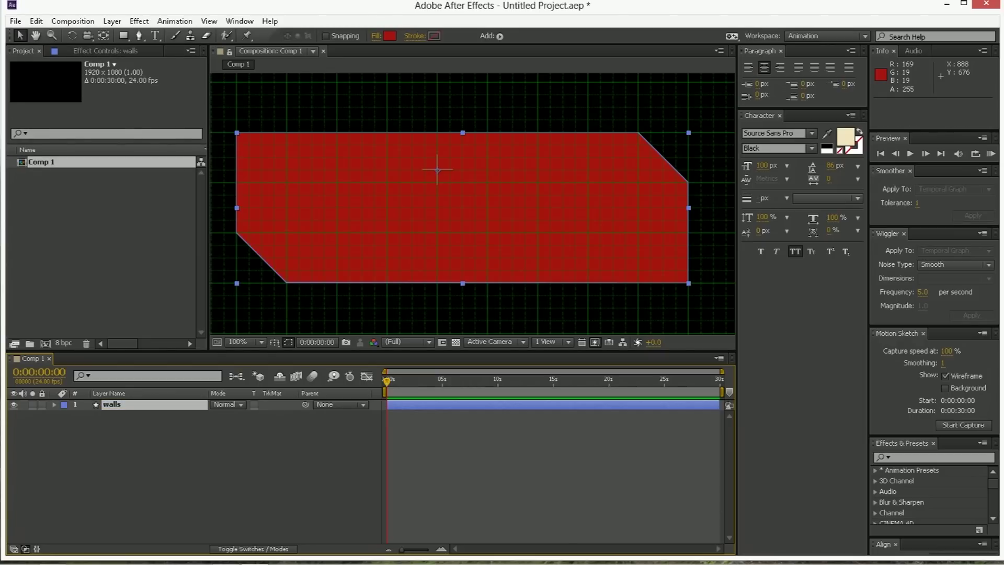
Step: Duplicate the walls layer and rename the copy as Surface
left_click(139, 416)
left_click(133, 405)
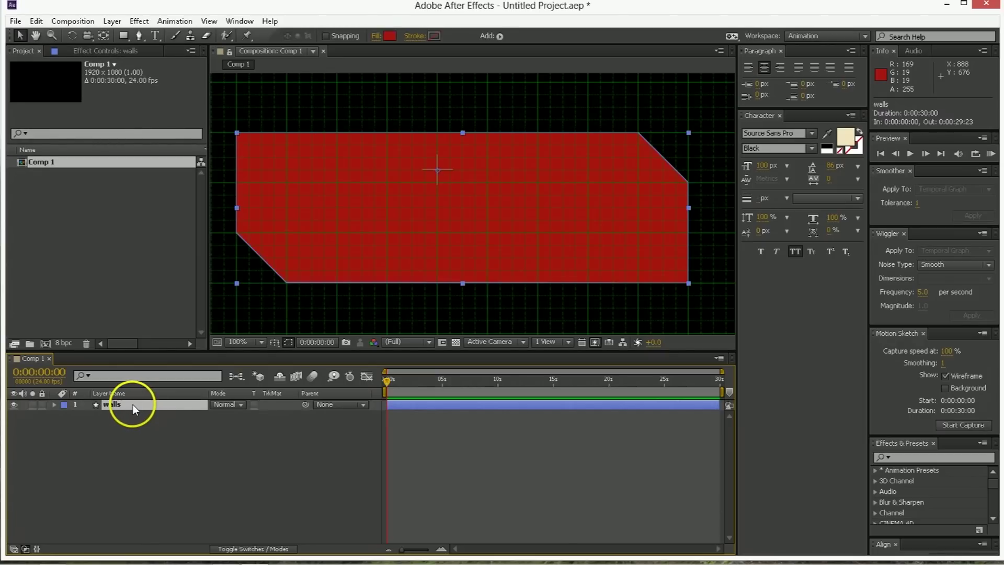
key("ctrl+d")
key("Return")
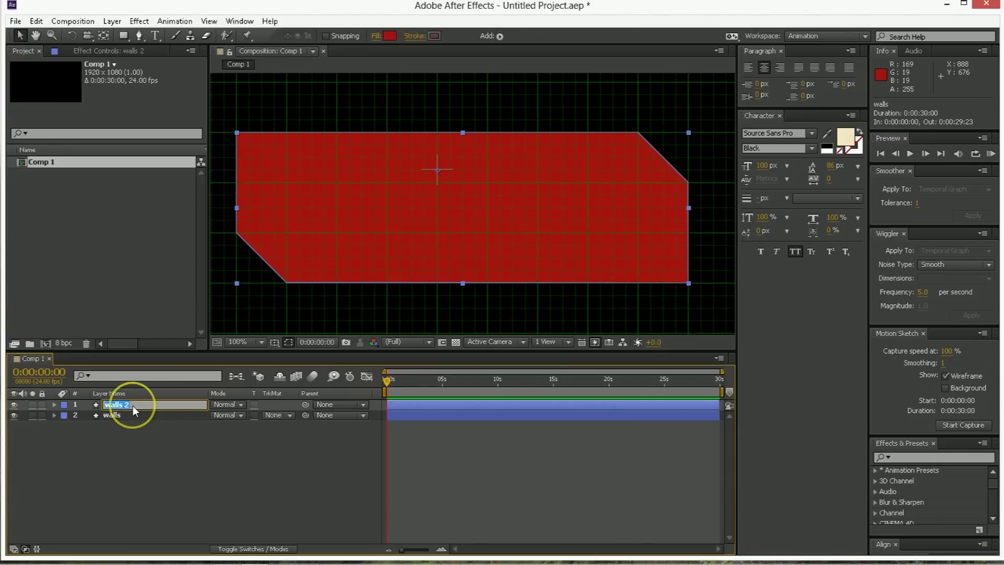
type("Surface")
key("Return")
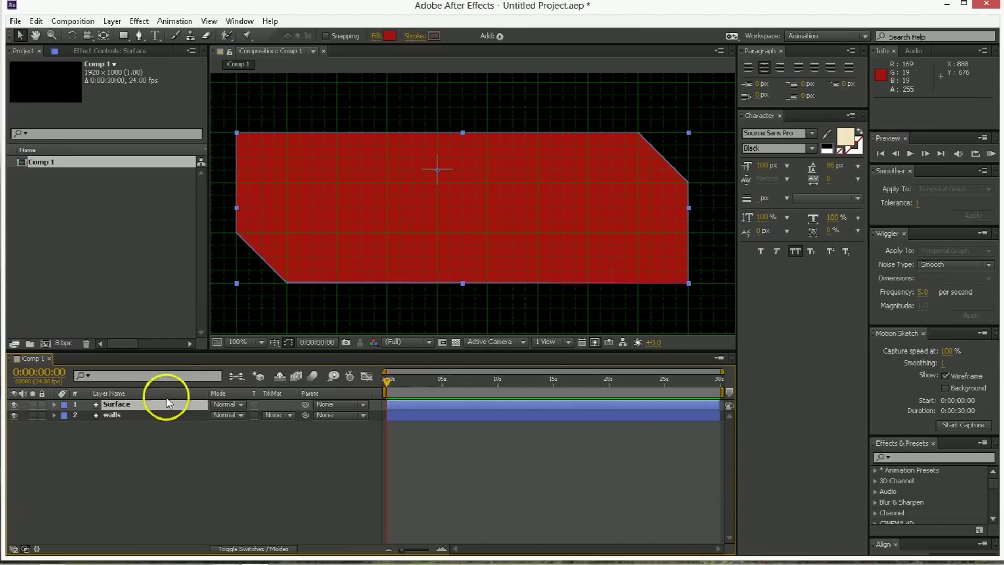
Step: Change the Surface layer's fill to a lighter red, D23A3A
left_click(390, 35)
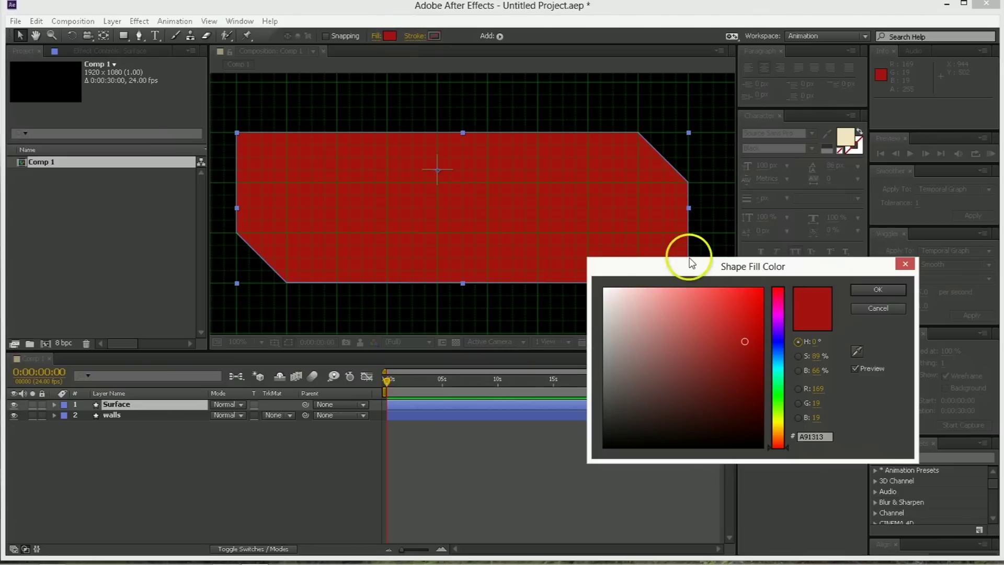
left_click(797, 356)
mouse_move(780, 316)
left_mouse_down()
mouse_move(789, 343)
mouse_move(776, 316)
left_mouse_up()
left_click(797, 370)
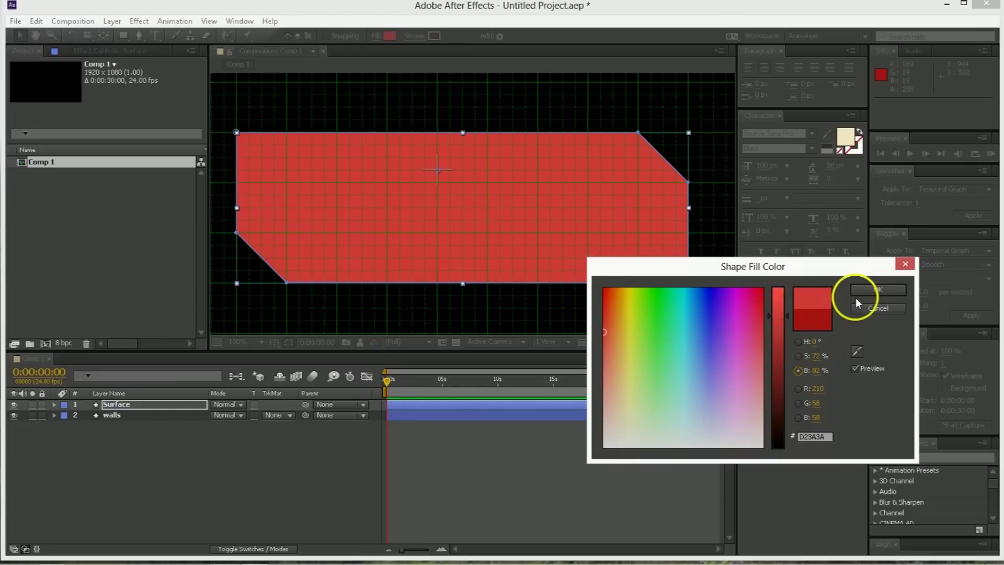
left_click(869, 290)
Step: Move the Surface shape's right and bottom vertices to 1280, 640, 1200, 640 and 720, 640 to flatten it into a rectangle
left_click(688, 183)
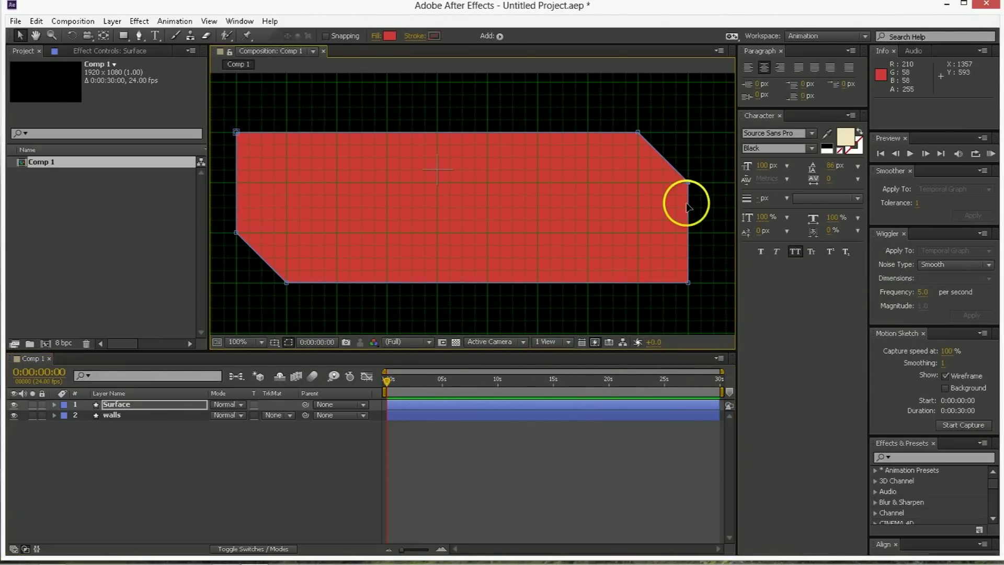
left_click_drag(688, 183, 637, 233)
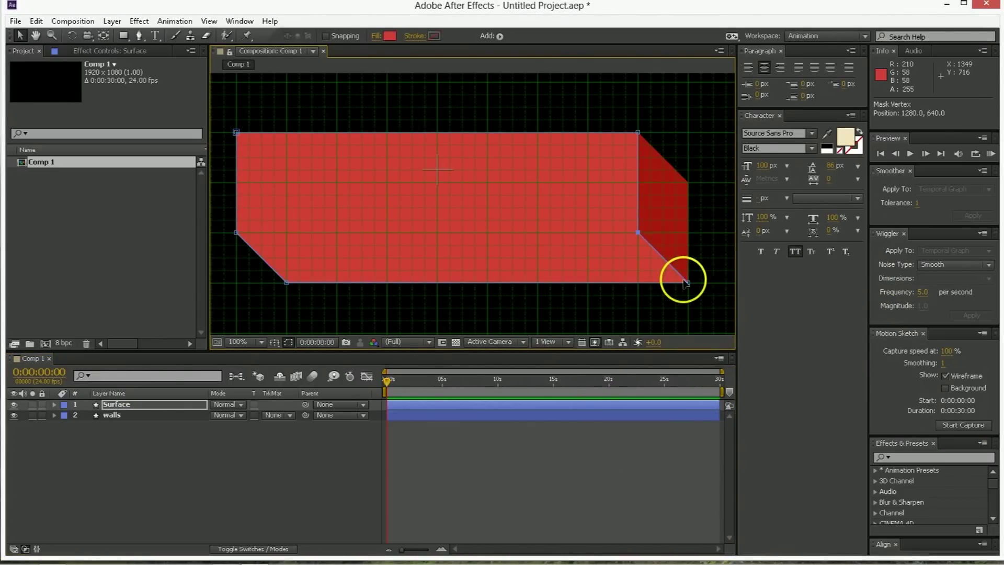
left_click_drag(689, 282, 600, 233)
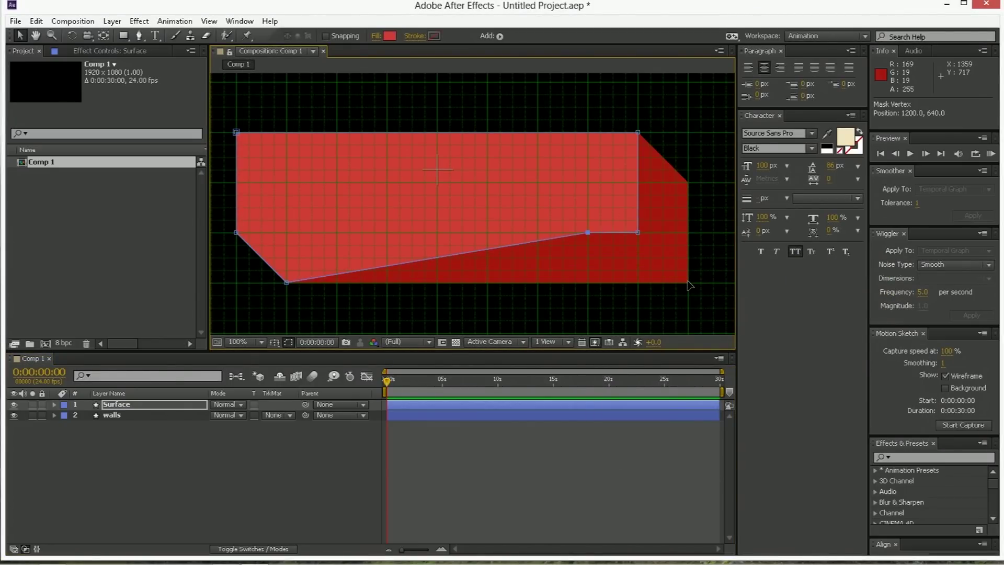
left_click_drag(286, 283, 287, 233)
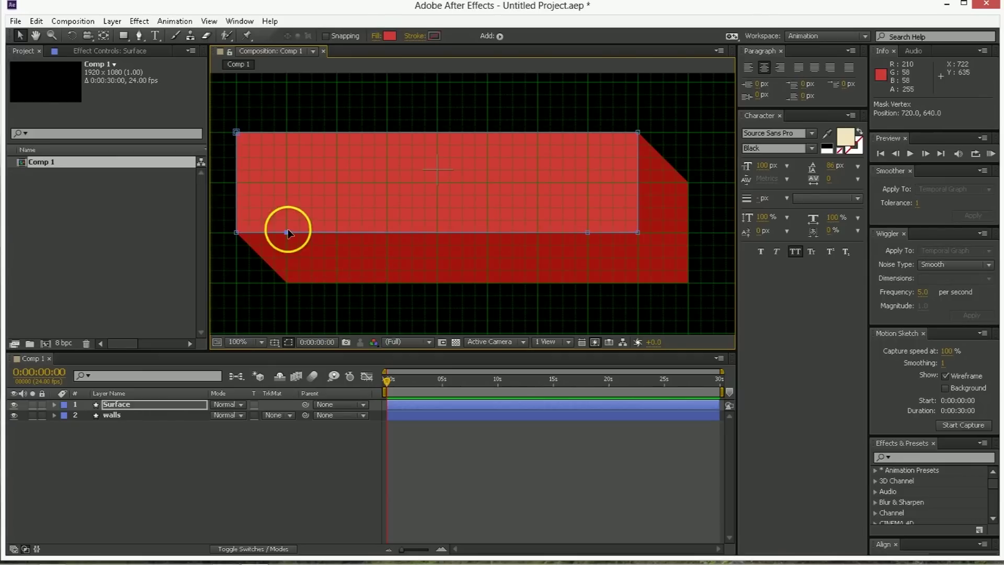
Step: Delete the two redundant vertices on the Surface rectangle's bottom edge and deselect the layer
left_click_drag(143, 31, 168, 63)
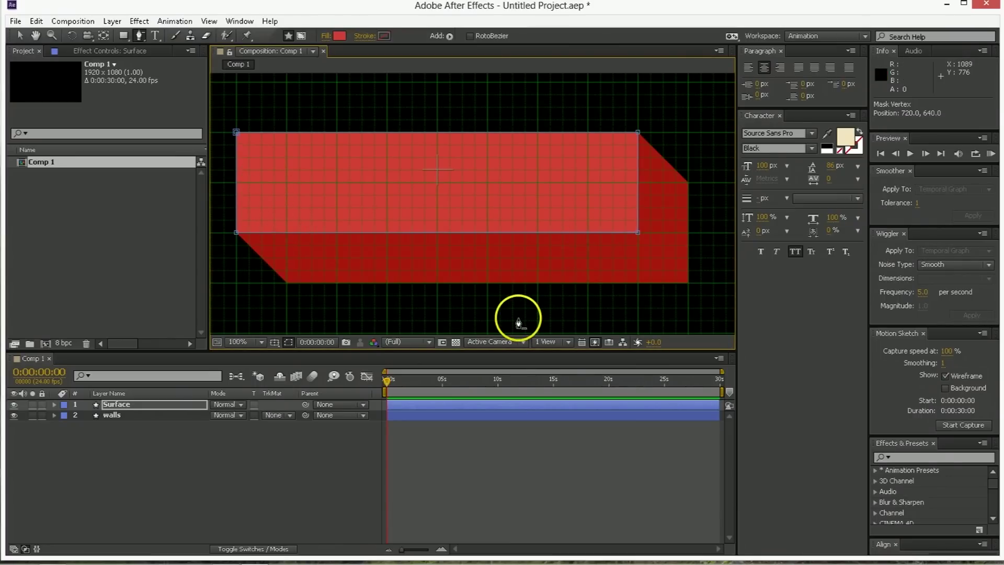
key("v")
left_click(180, 430)
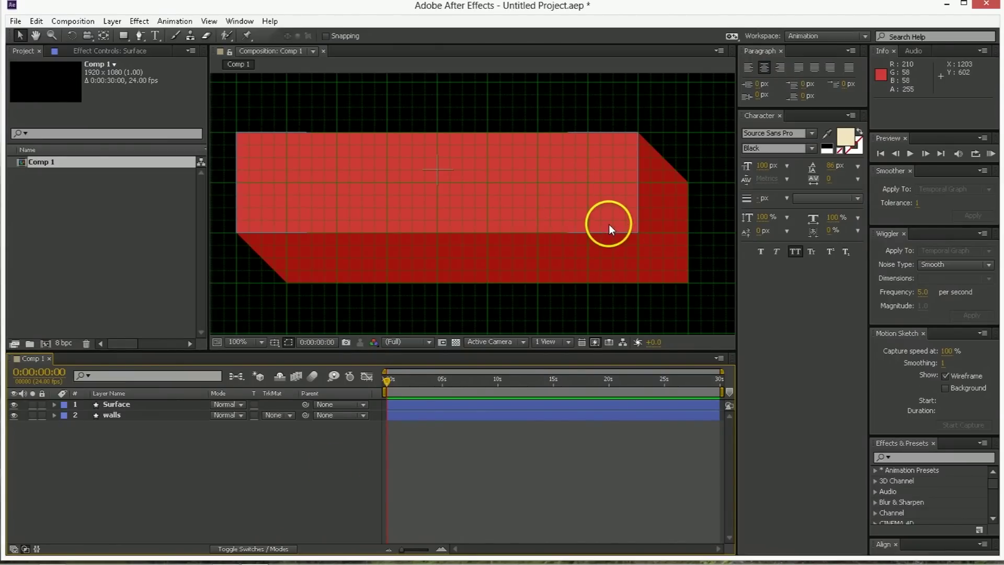
key("space")
left_click_drag(609, 224, 585, 204)
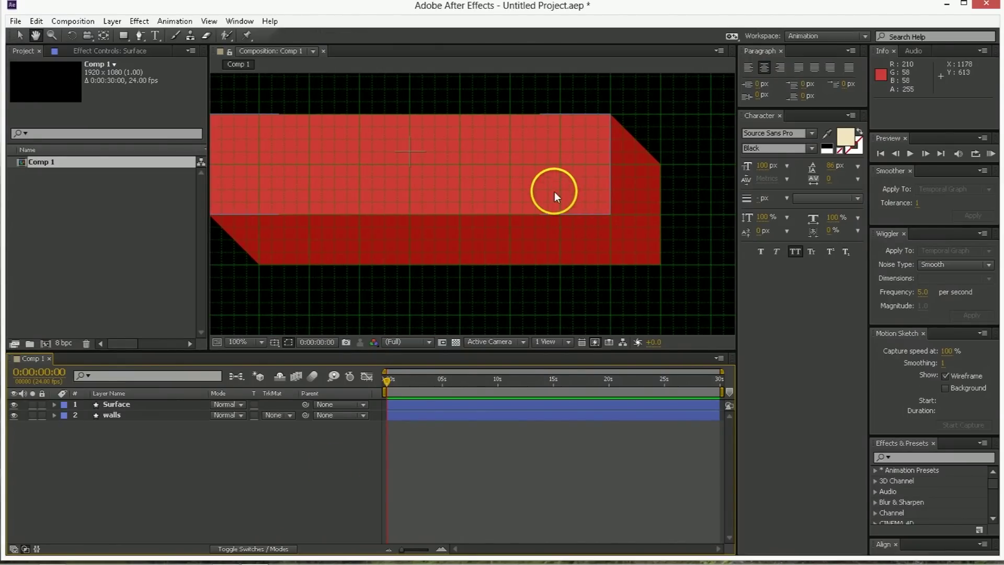
scroll(544, 199, "down", 1)
scroll(588, 198, "up", 1)
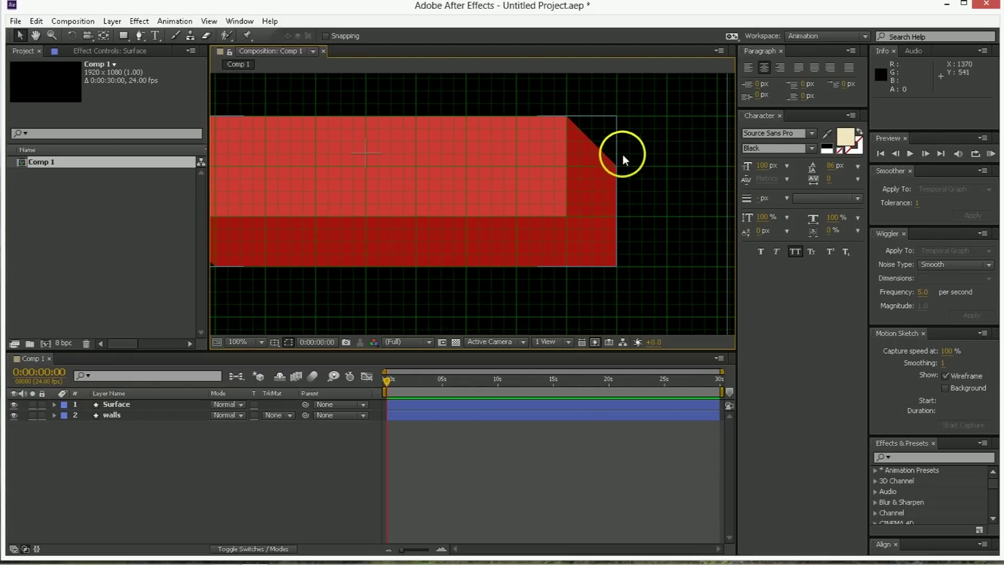
key("space")
left_click_drag(514, 212, 544, 197)
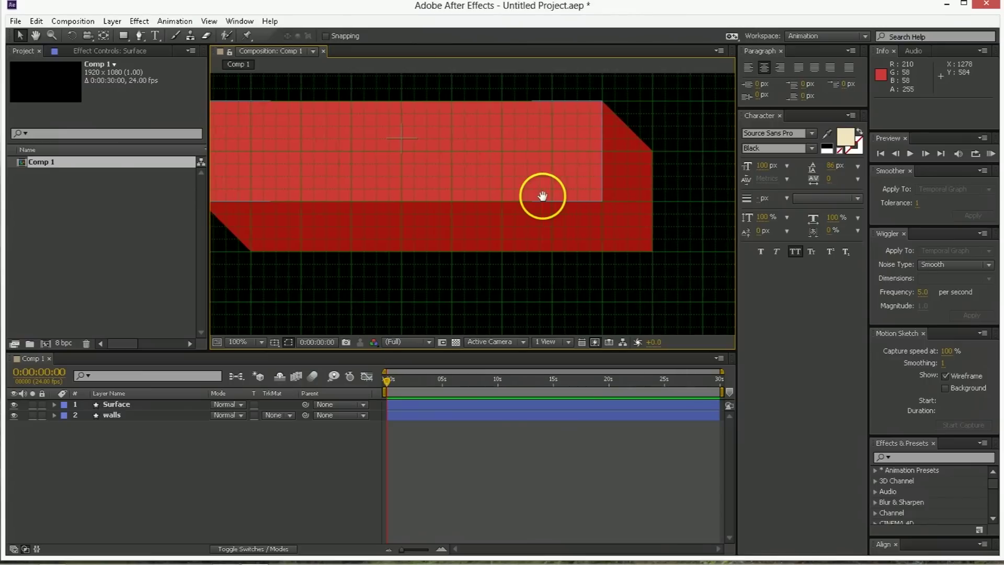
Step: Duplicate the walls layer, place the copy beneath walls, and rename it as shadow
left_click(118, 403)
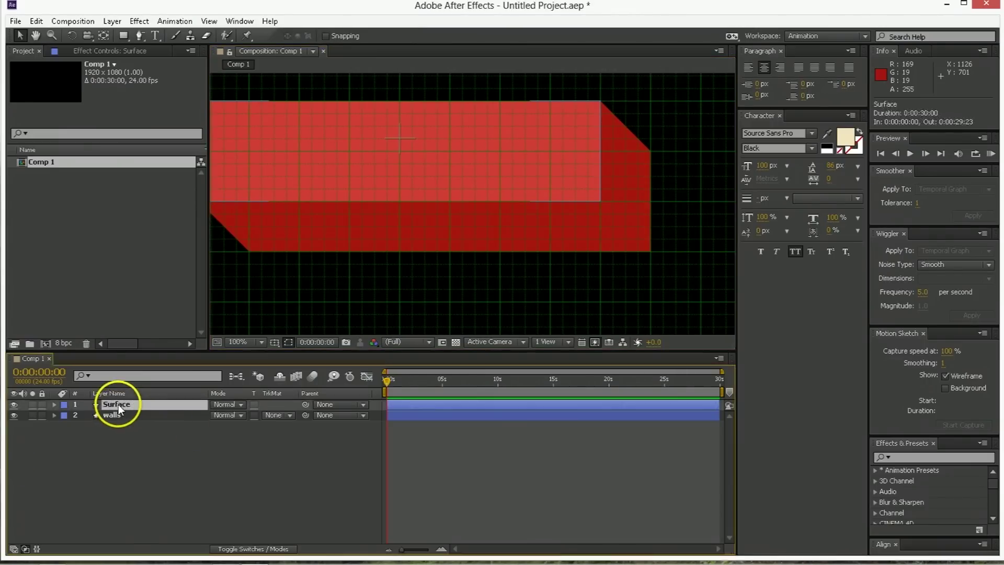
left_click(110, 415)
key("ctrl+d")
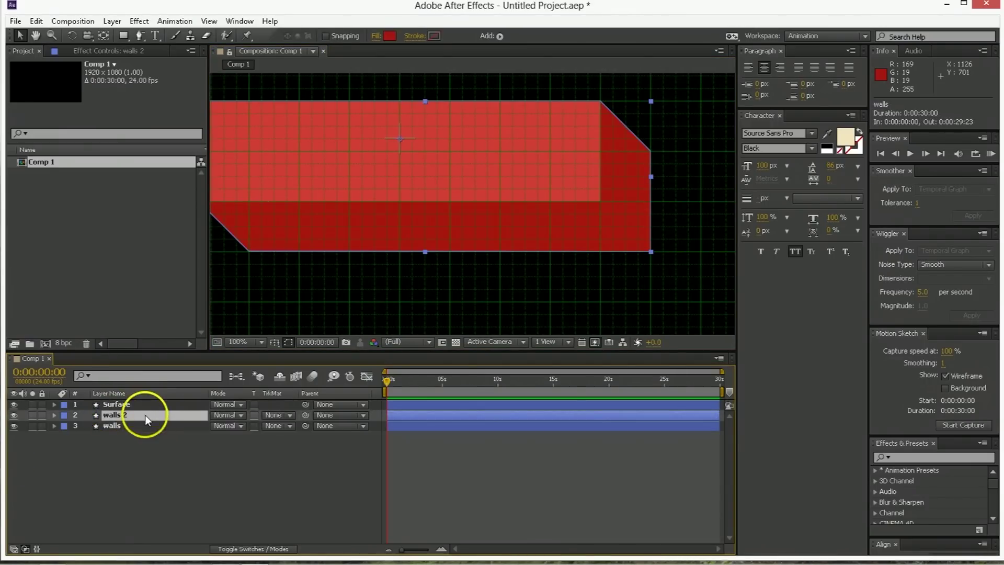
mouse_move(145, 415)
left_mouse_down()
mouse_move(141, 432)
mouse_move(130, 428)
left_mouse_up()
key("Return")
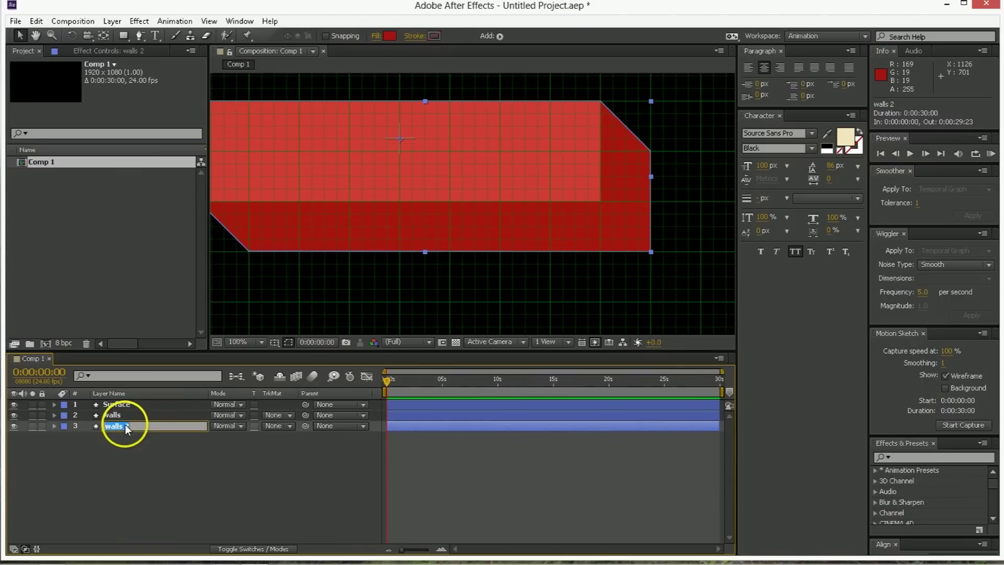
type("shadow")
key("Return")
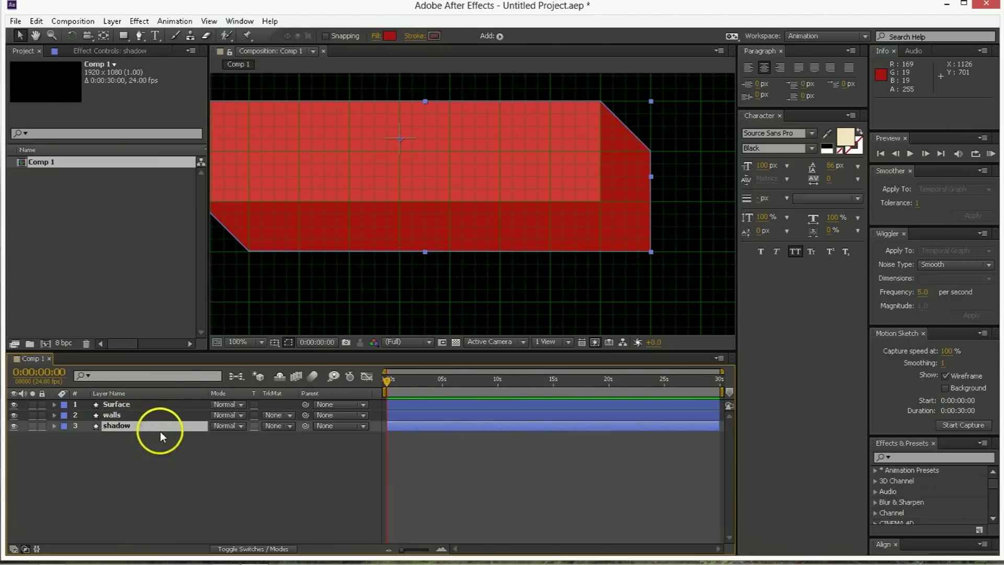
Step: Change the shadow layer's fill colour to black
left_click(390, 35)
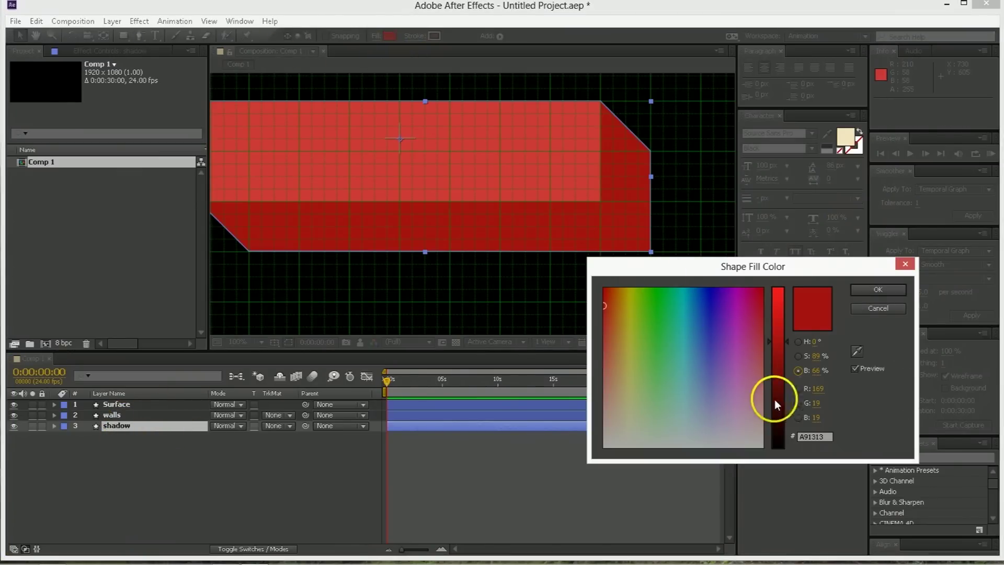
left_click_drag(774, 400, 777, 466)
left_click(877, 289)
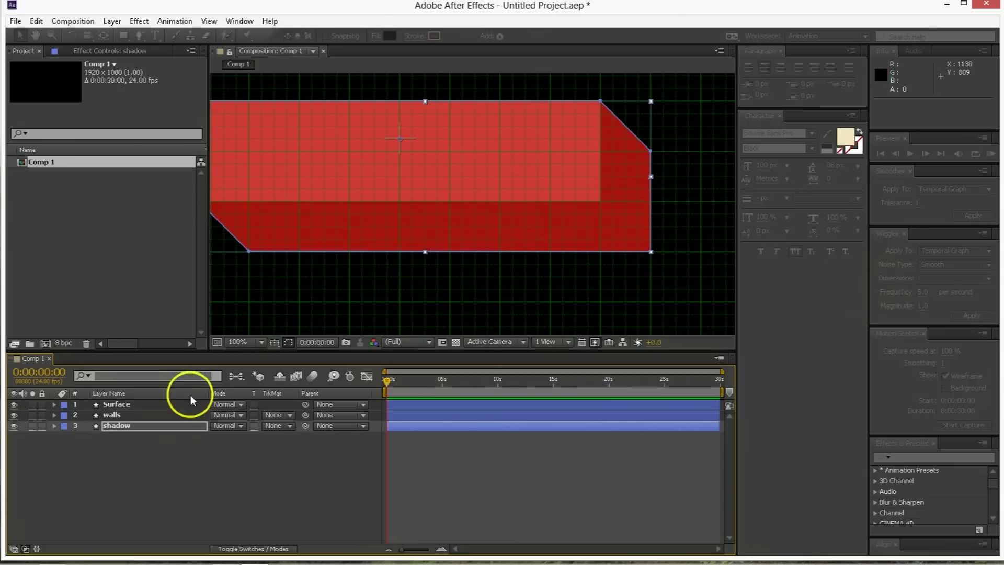
Step: Set the shadow layer's opacity to 25% and turn on the composition's transparency grid
key("t")
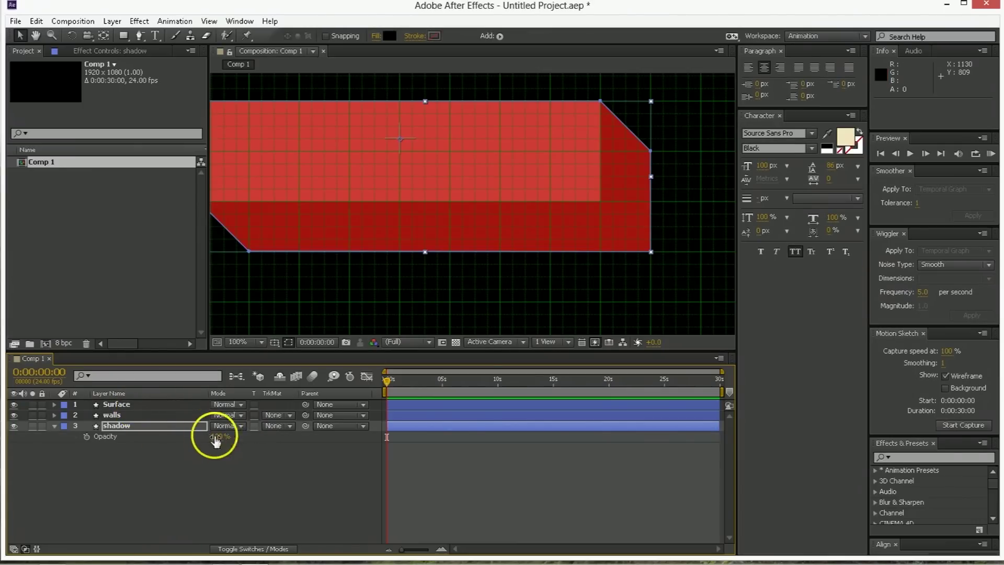
left_click(217, 437)
key("Return")
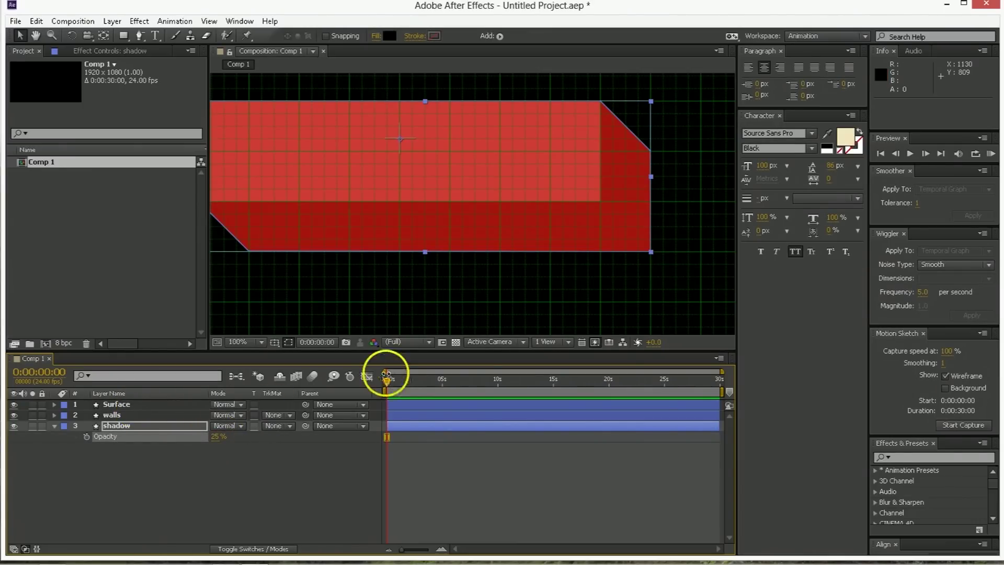
left_click(456, 342)
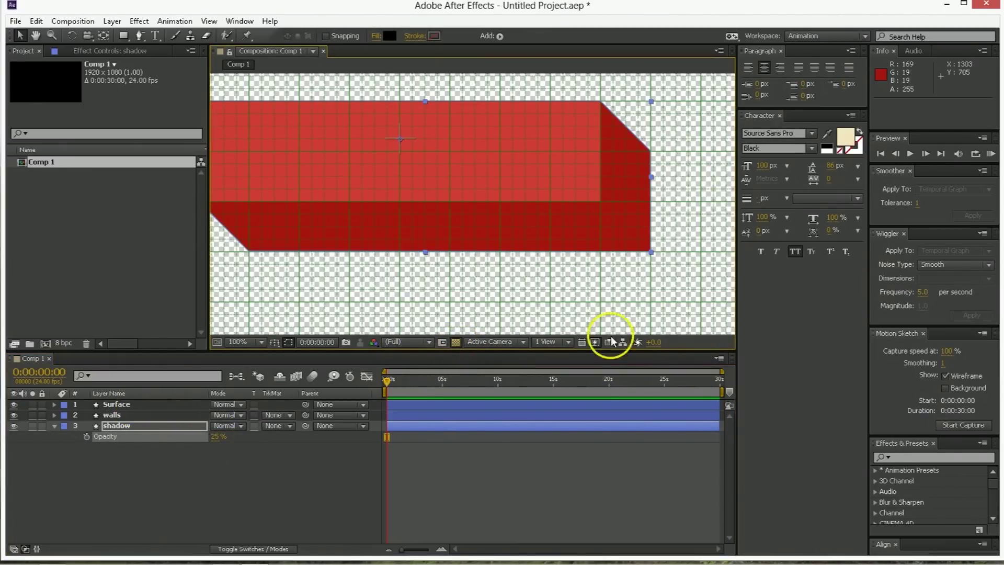
Step: Reshape the shadow by moving its two top vertices to 1440, 640 and 1440, 800 and its lower-left vertex to 800, 800
left_click(115, 426)
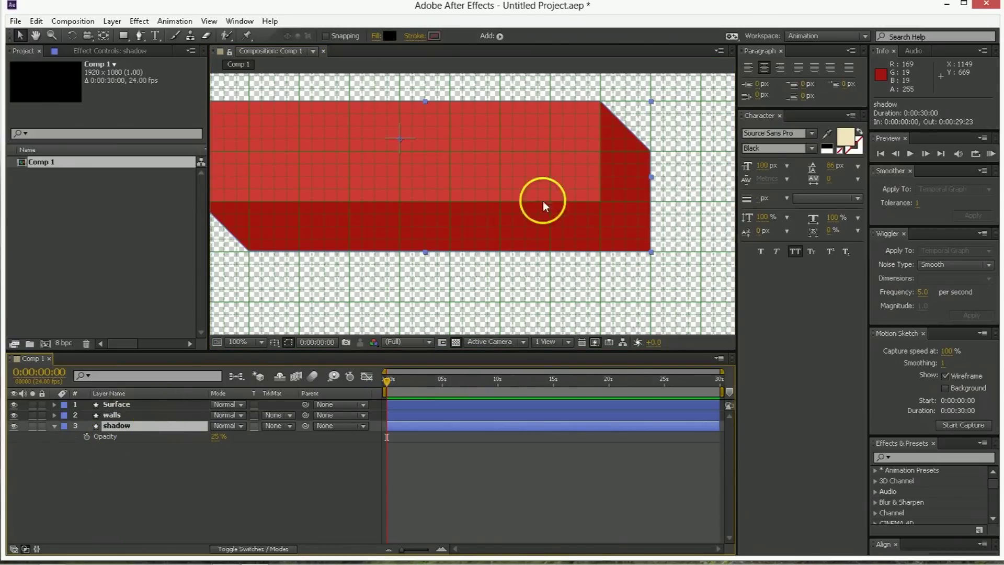
left_click(601, 100)
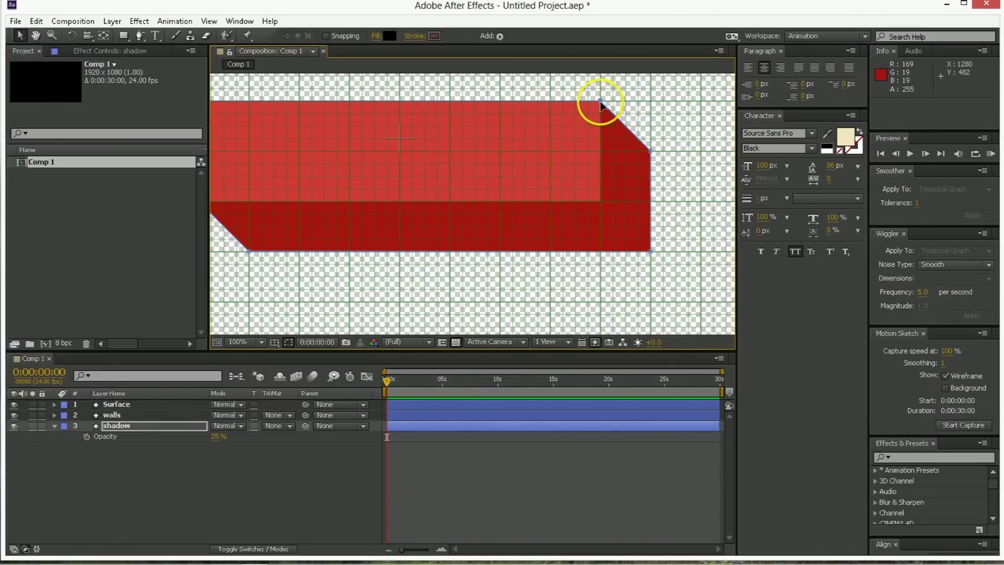
left_click_drag(601, 100, 700, 201)
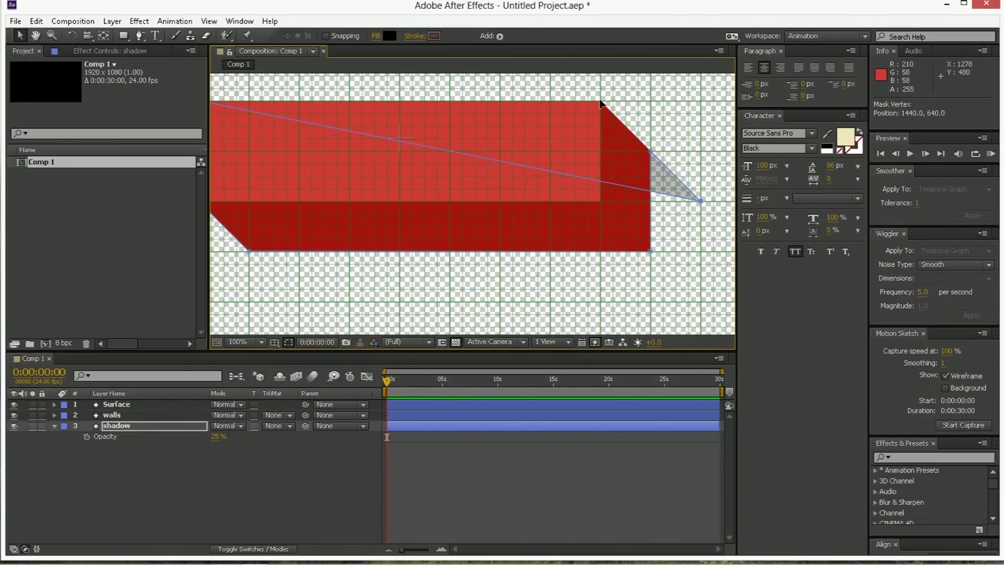
scroll(647, 205, "down", 1)
mouse_move(423, 153)
left_mouse_down()
mouse_move(473, 257)
mouse_move(673, 253)
left_mouse_up()
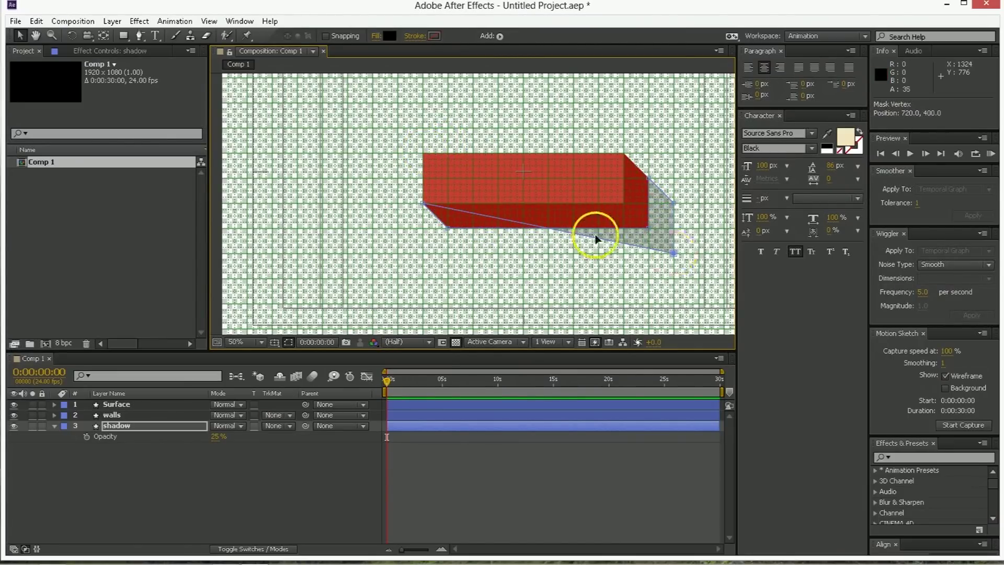
left_click_drag(424, 203, 448, 253)
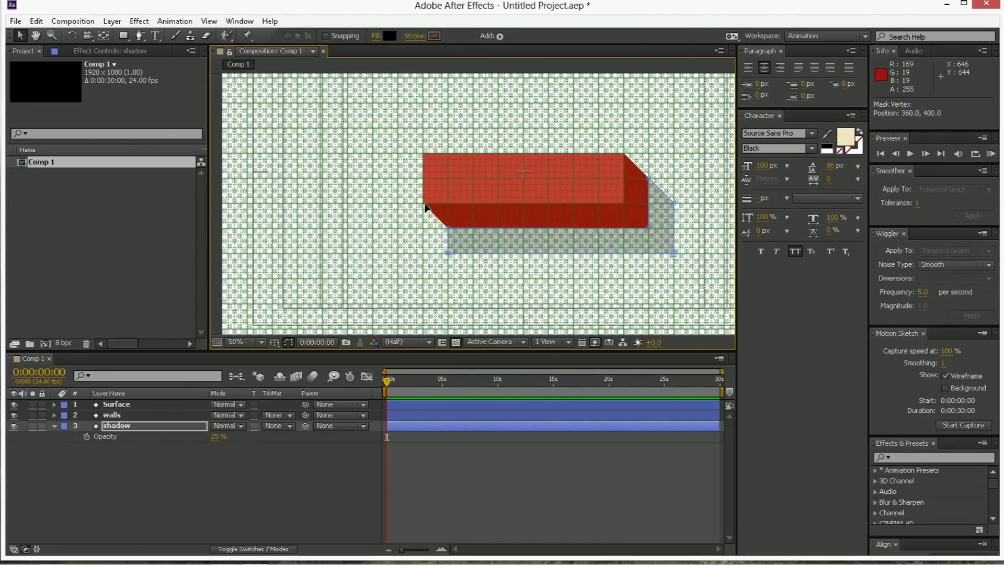
scroll(464, 247, "up", 2)
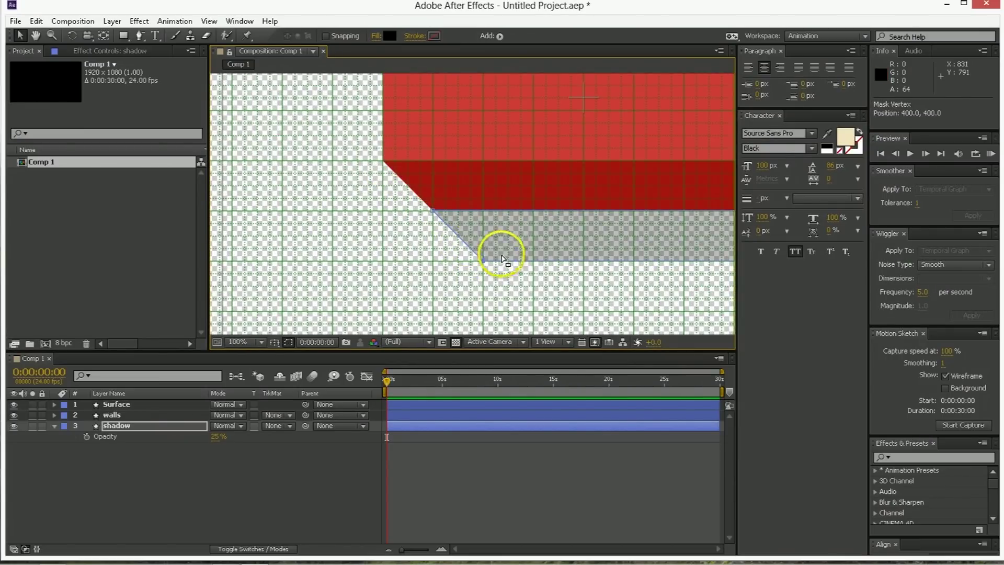
left_click_drag(523, 198, 293, 197)
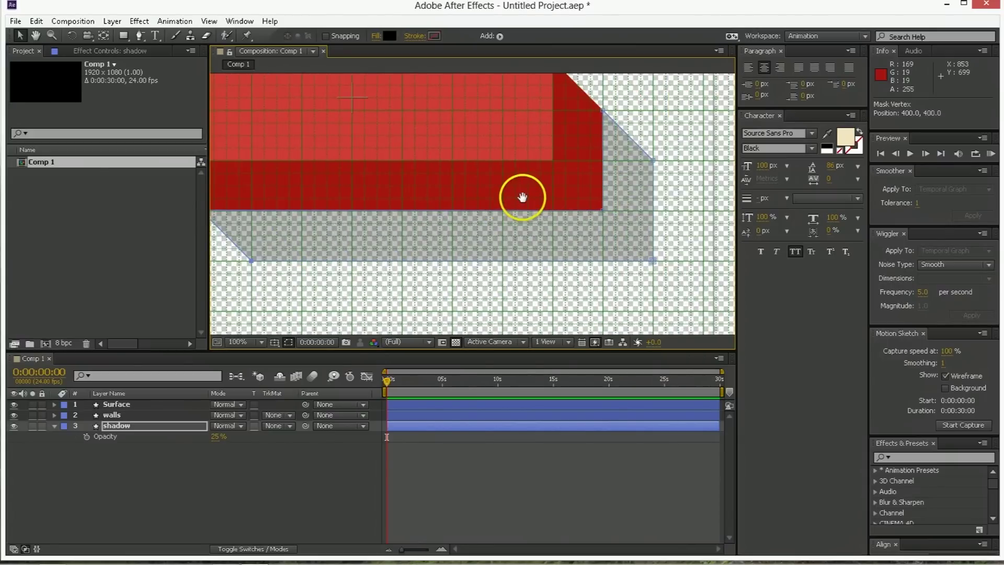
Step: Tighten the shadow by 20 px, moving its outer right vertices to x 1420 and its bottom vertices up to y 780
scroll(473, 196, "down", 2)
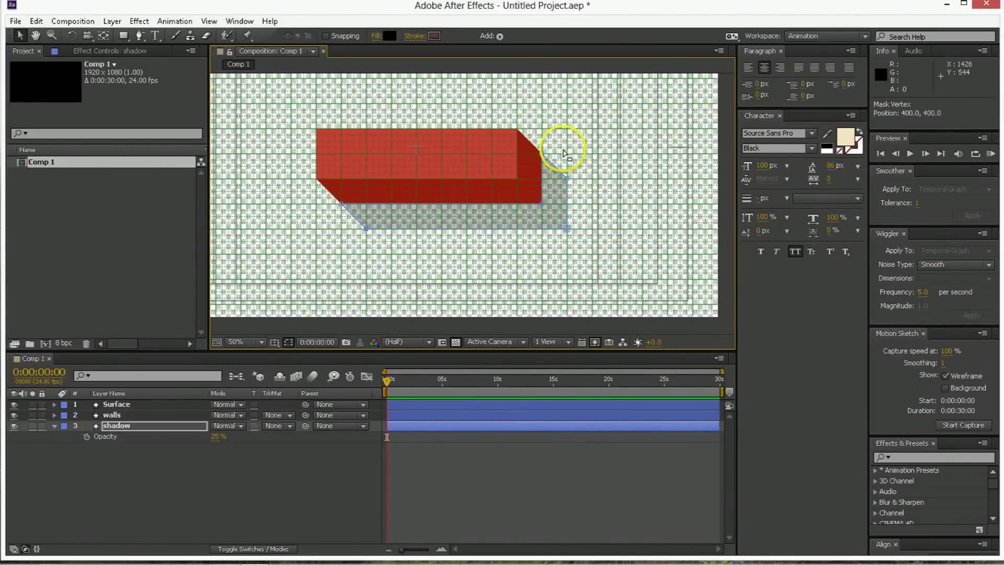
scroll(567, 178, "up", 1)
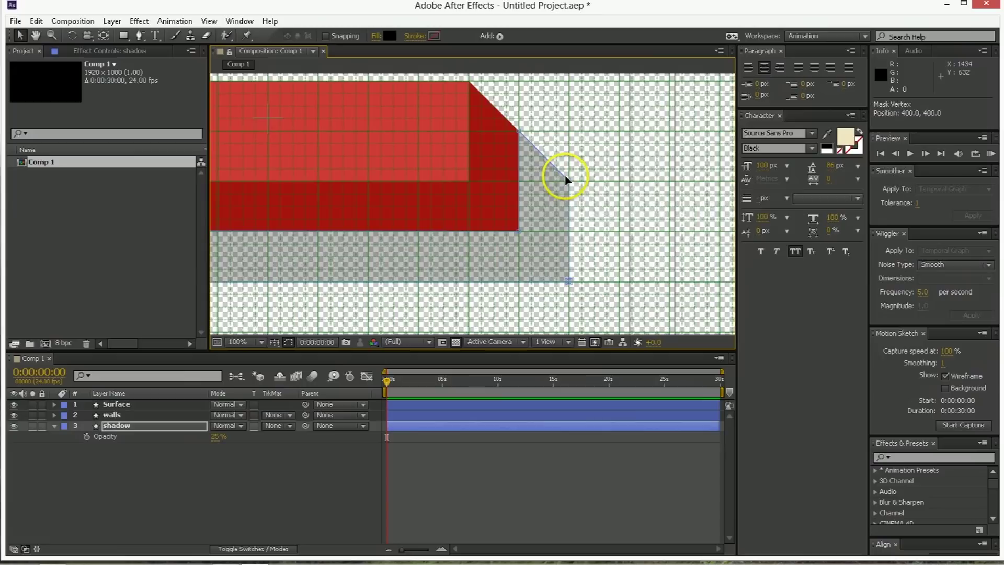
left_click(568, 183)
key("shift+Left")
key("shift+Left")
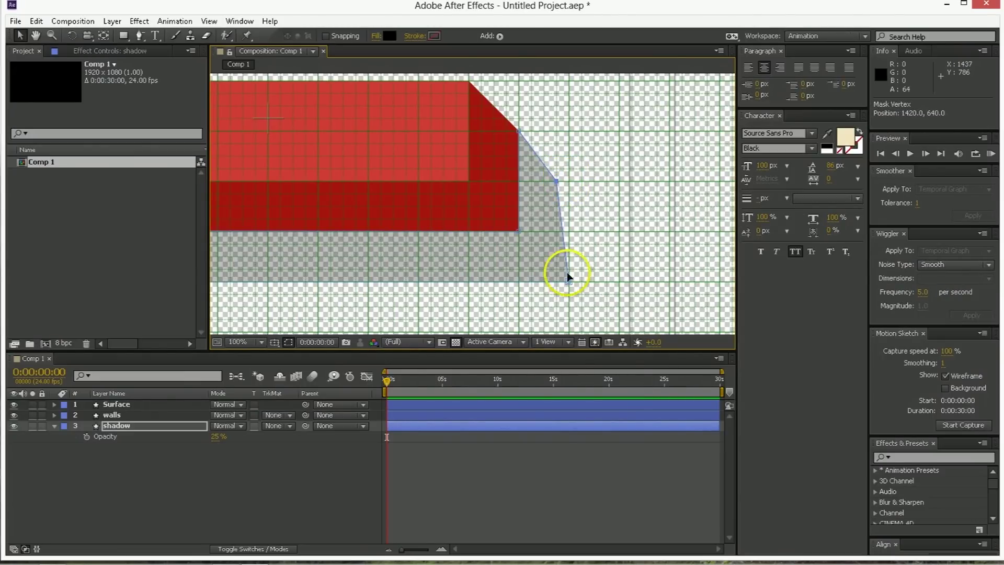
left_click_drag(569, 284, 592, 252)
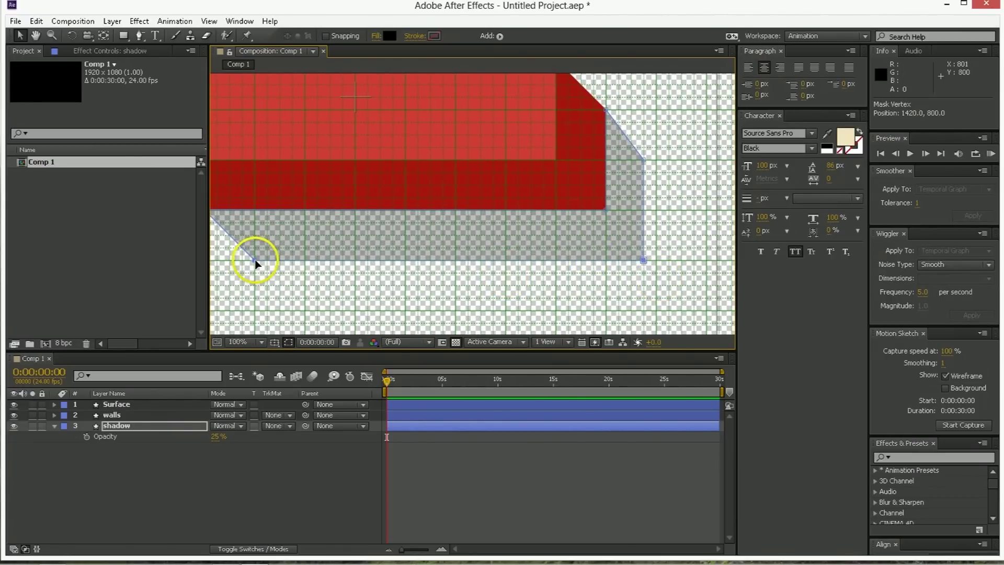
key("shift+Up")
key("shift+Up")
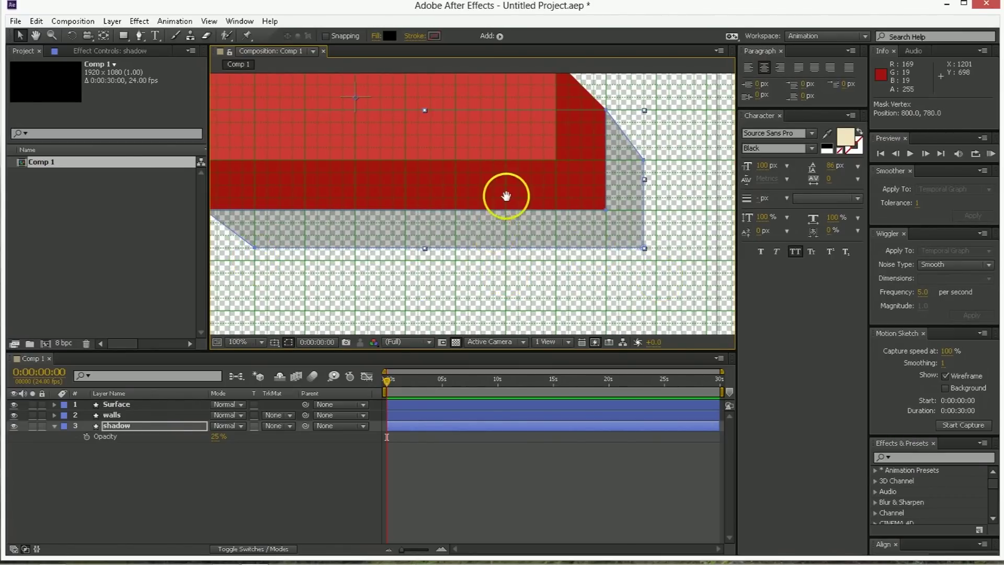
Step: Move the shadow's lower-left outer vertex to 760, 740
left_click_drag(468, 175, 571, 199)
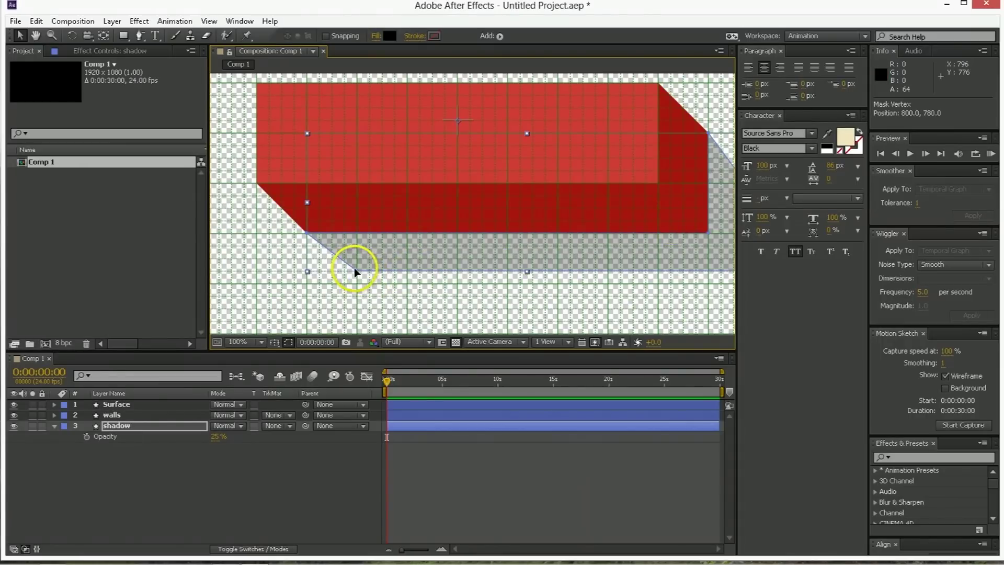
left_click_drag(357, 272, 357, 270)
key("shift+Left")
key("shift+Left")
key("shift+Up")
key("shift+Up")
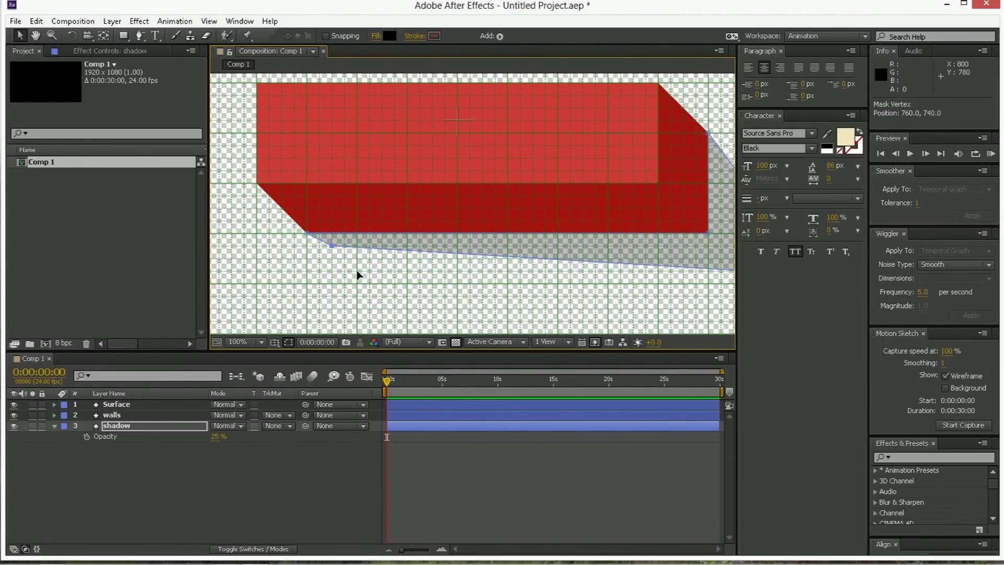
Step: Move the shadow's upper-right outer vertex to 1400, 580 and its lower-right vertex to 1400, 740
left_click_drag(531, 224, 380, 182)
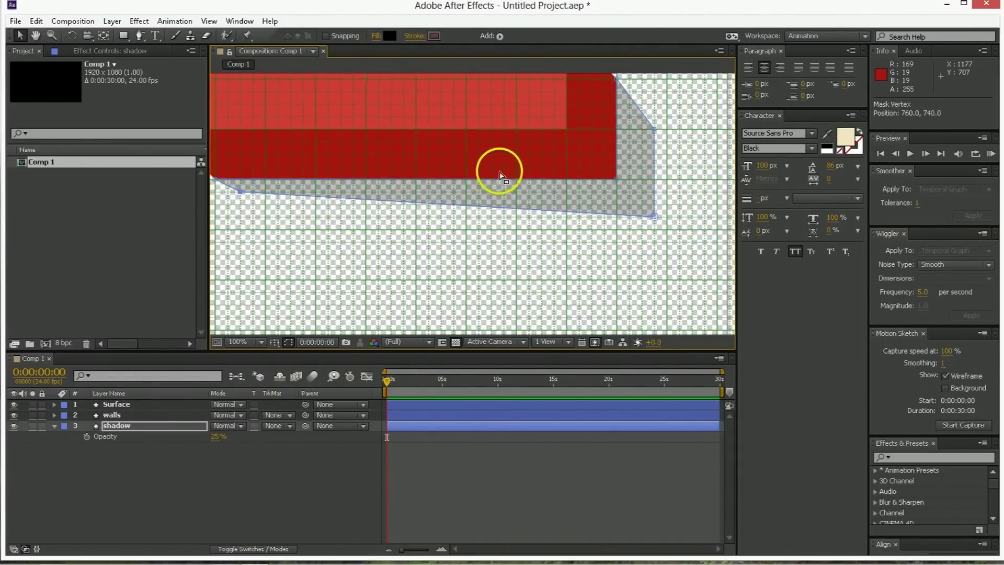
left_click(654, 128)
key("shift+Left")
key("shift+Left")
key("shift+Up")
key("shift+Up")
key("shift+Up")
key("shift+Up")
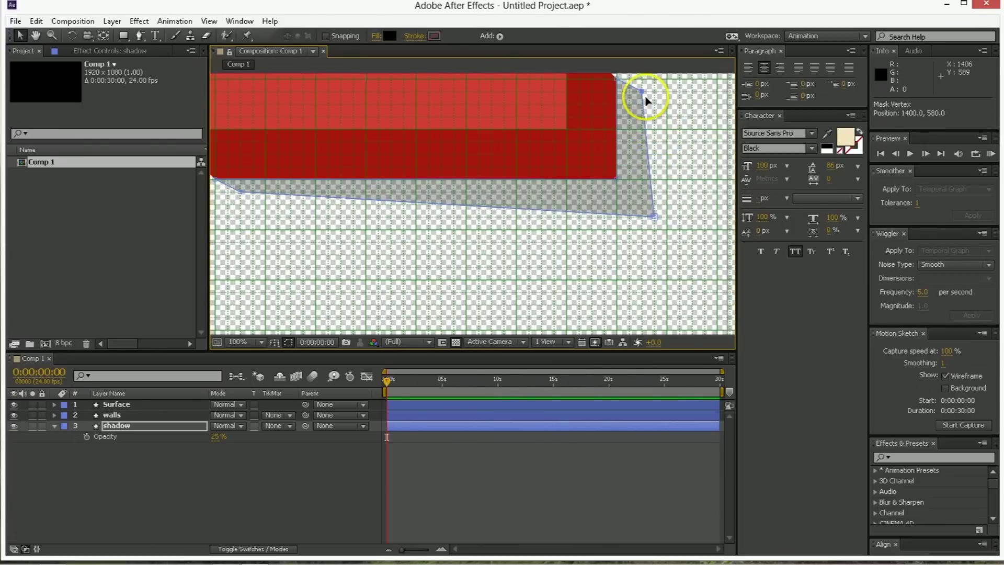
key("shift+Up")
key("shift+Up")
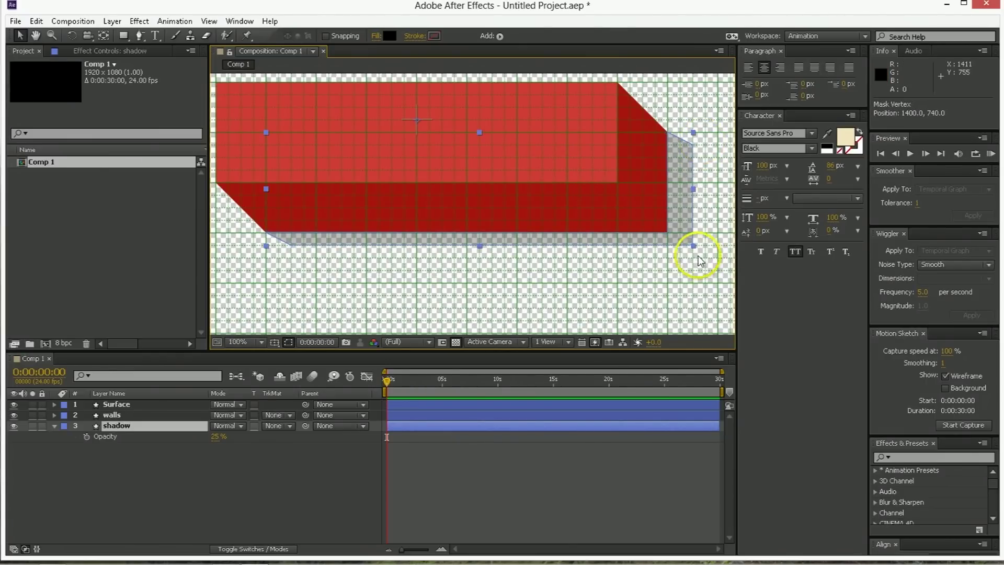
Step: Deselect the shadow, magnify the timeline's time scale and set the current time to 0:00:01:06
left_click(271, 442)
scroll(379, 191, "down", 2)
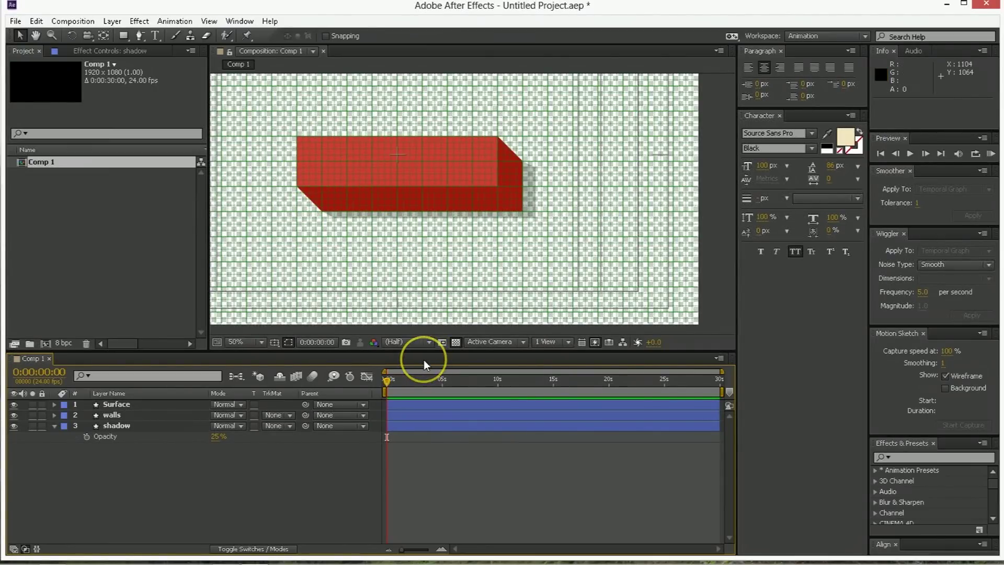
left_click(401, 386)
key("equal")
key("equal")
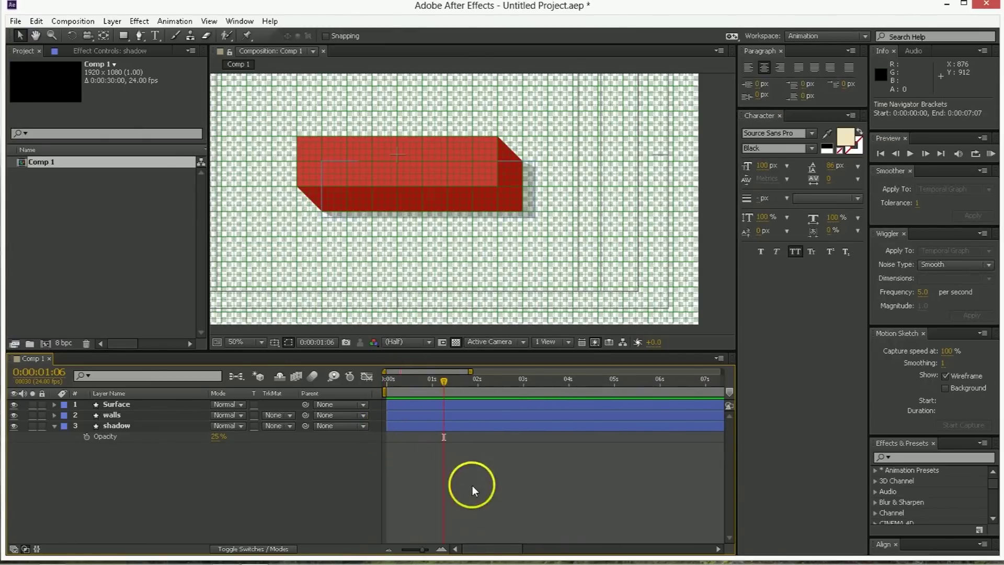
left_click(172, 387)
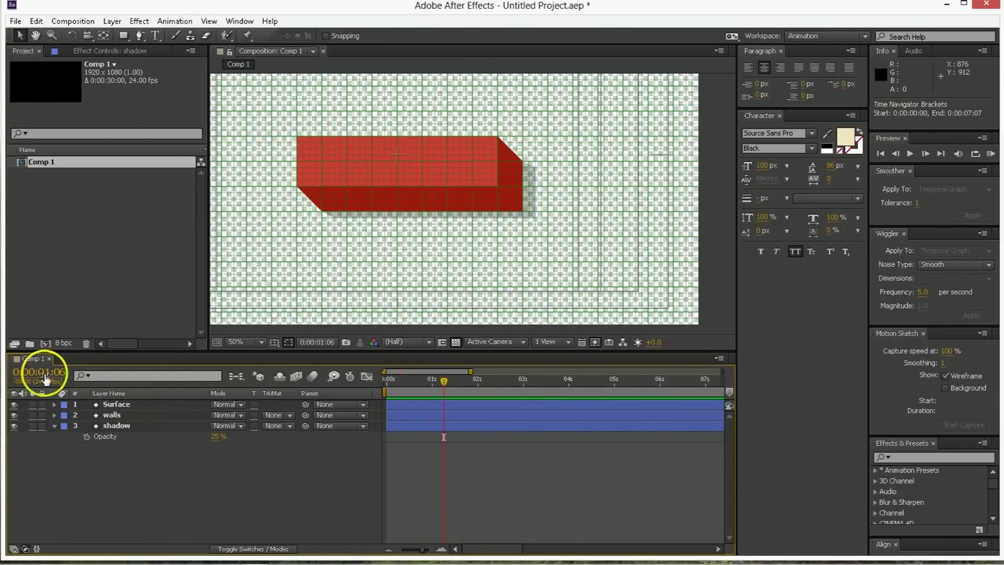
Step: Enable Path keyframing at the current time on the Surface, walls and shadow layers
left_click(119, 403)
left_click(118, 427, "shift")
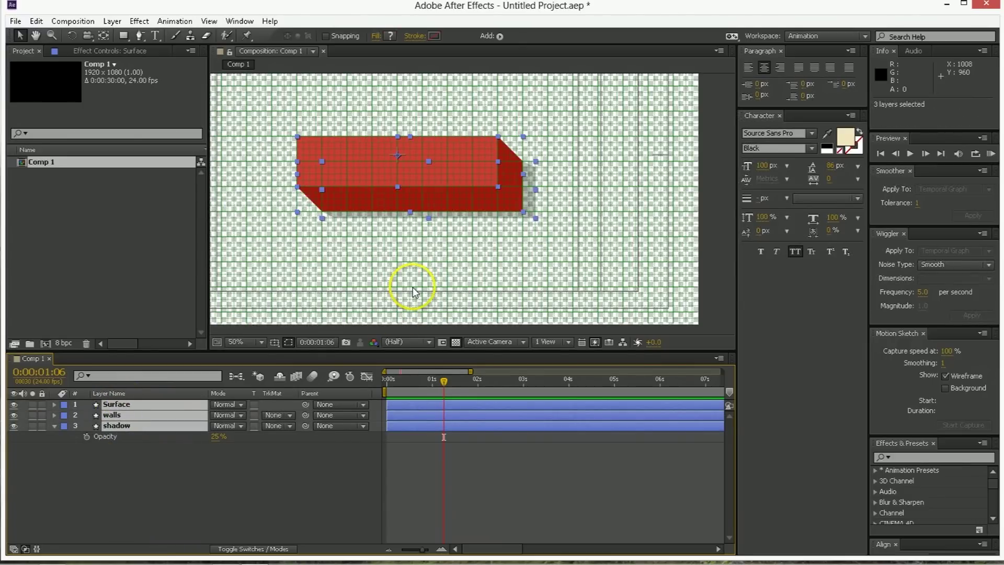
key("u")
key("u")
left_click(108, 447)
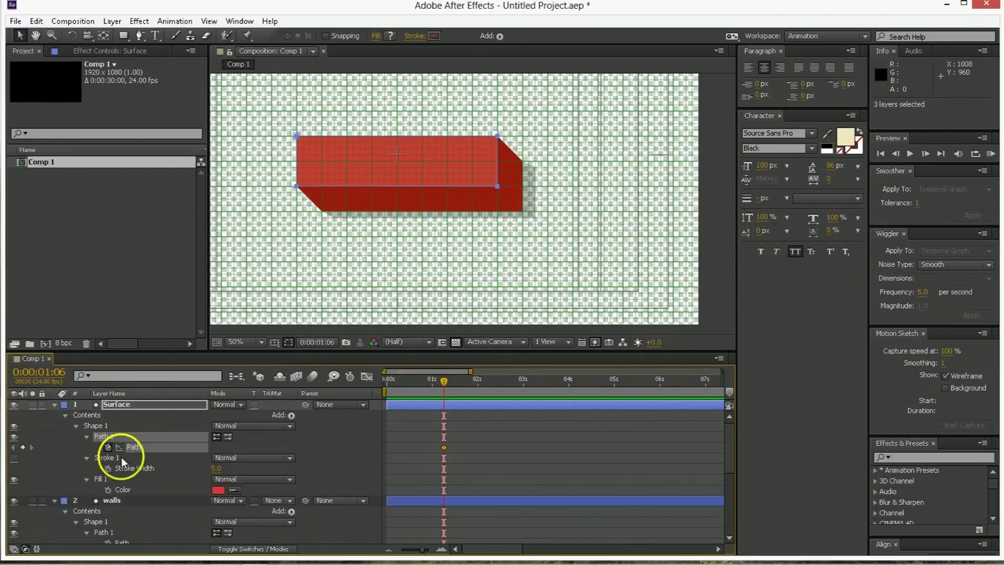
scroll(125, 475, "down", 1)
left_click(107, 510)
scroll(125, 512, "down", 3)
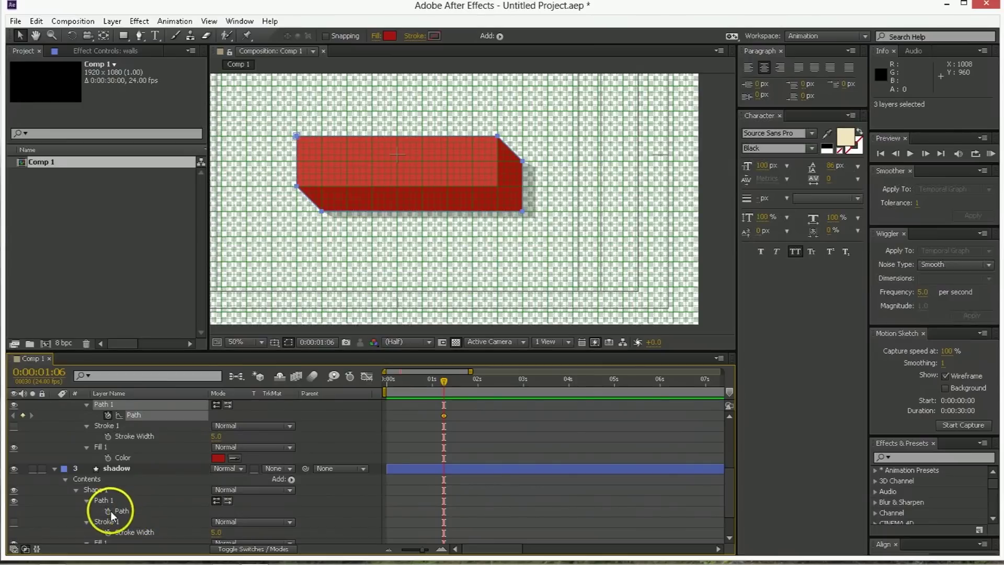
left_click(108, 511)
scroll(450, 409, "up", 4)
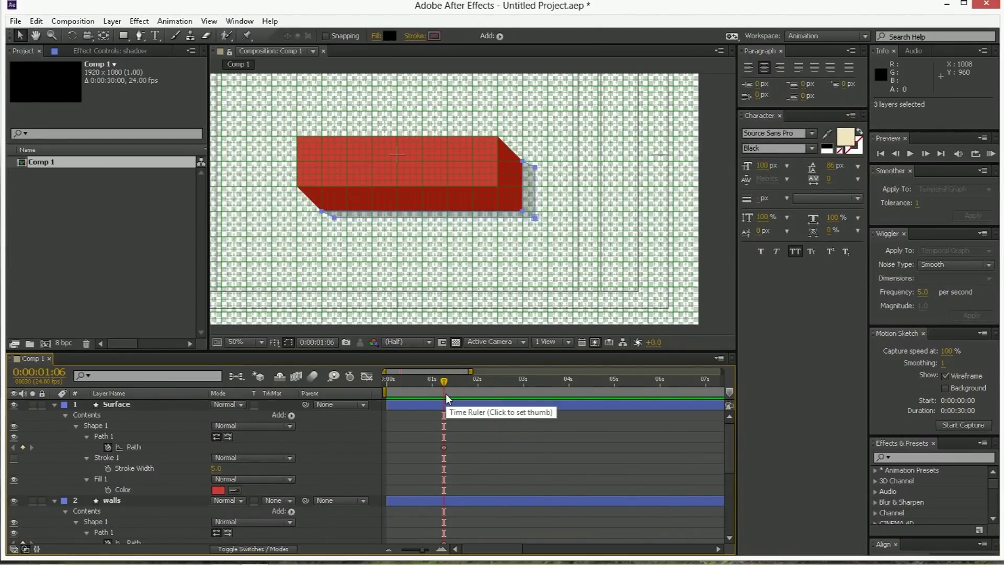
Step: Advance the current time to 0:00:01:16 and show only the keyframed properties of the Surface, walls and shadow layers
key("shift+Page_Down")
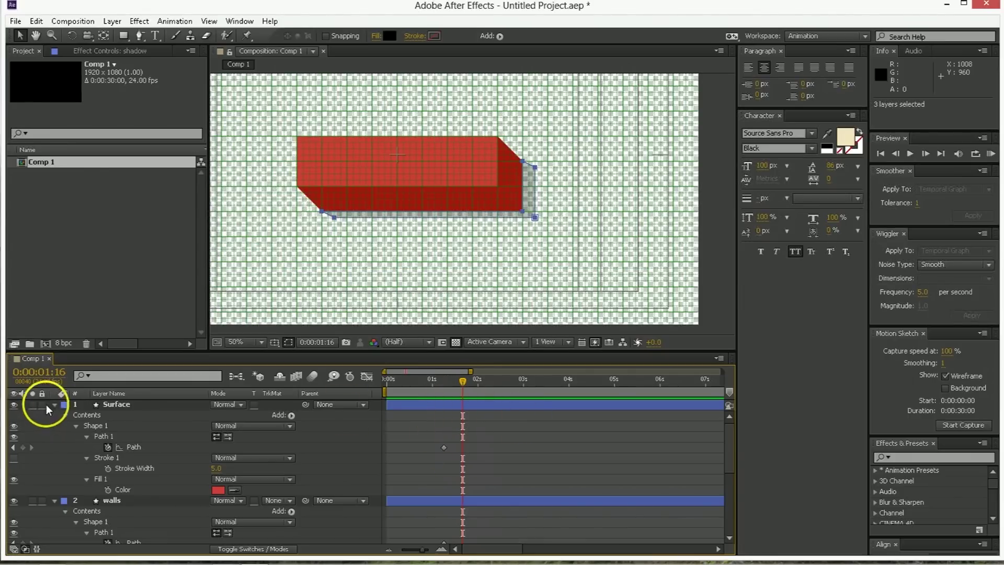
left_click(401, 407)
scroll(404, 417, "down", 5)
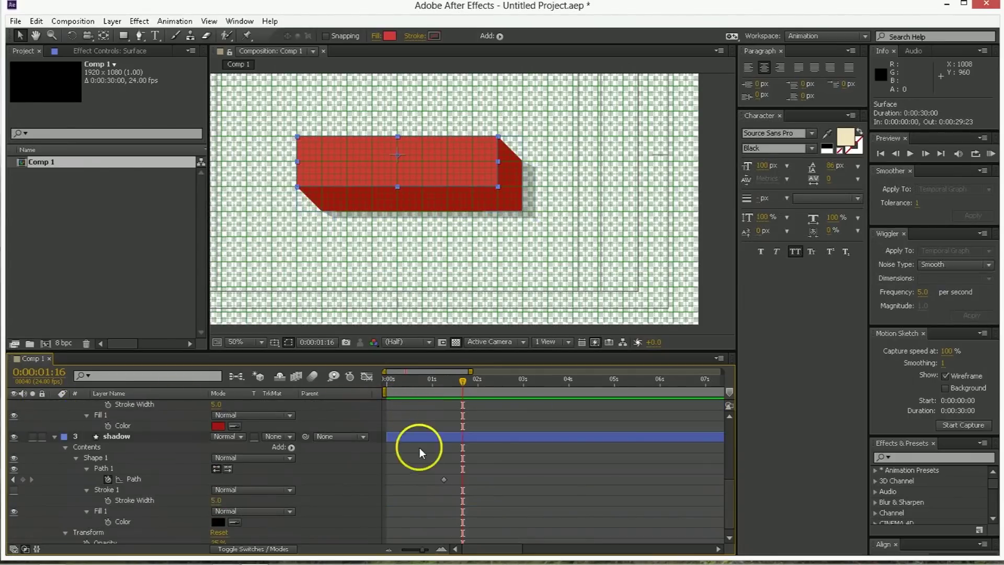
left_click(424, 440, "shift")
key("u")
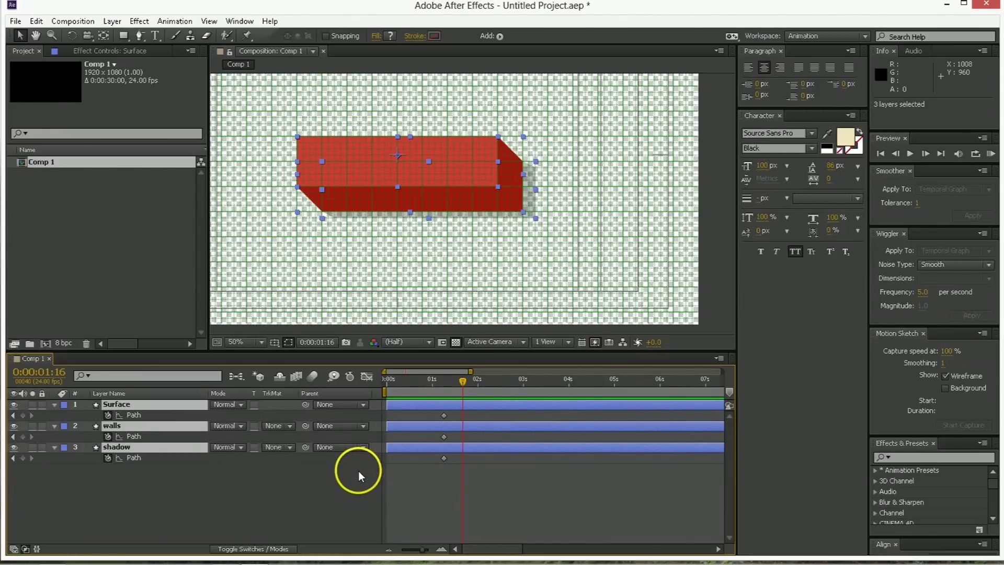
left_click(221, 528)
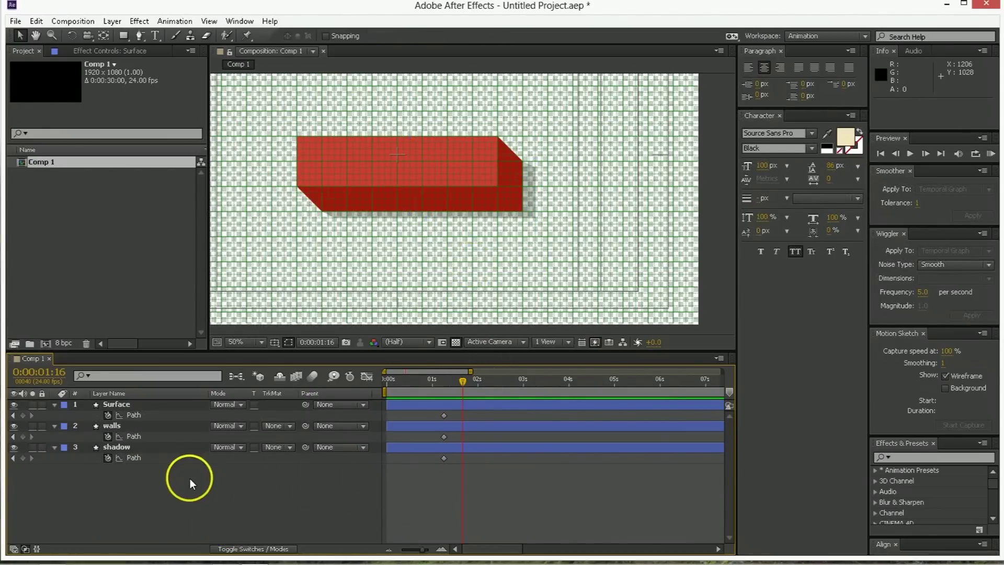
Step: Create a 1920 x 1080 medium blue solid as a background and place it beneath the shadow layer
right_click(115, 490)
mouse_move(137, 351)
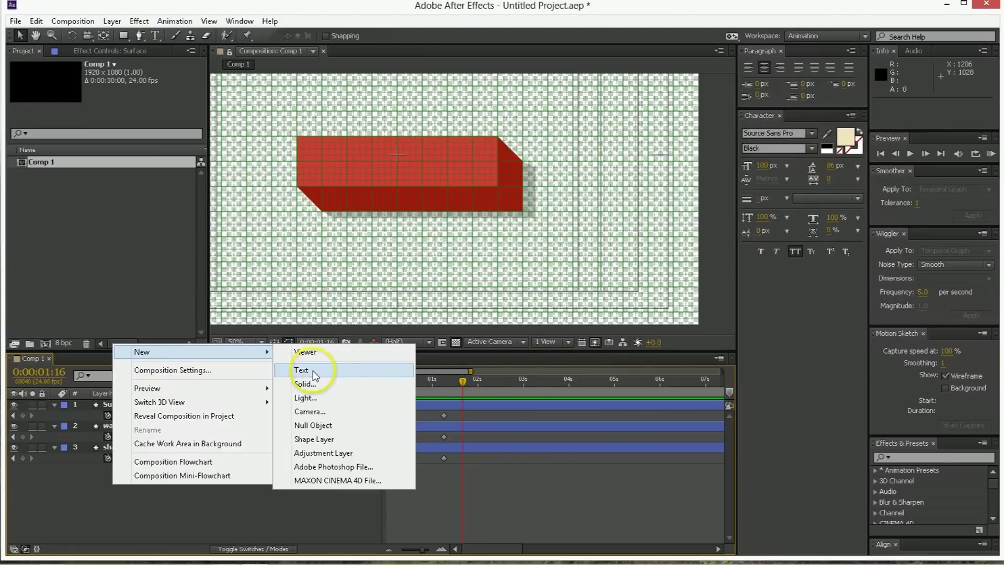
left_click(319, 384)
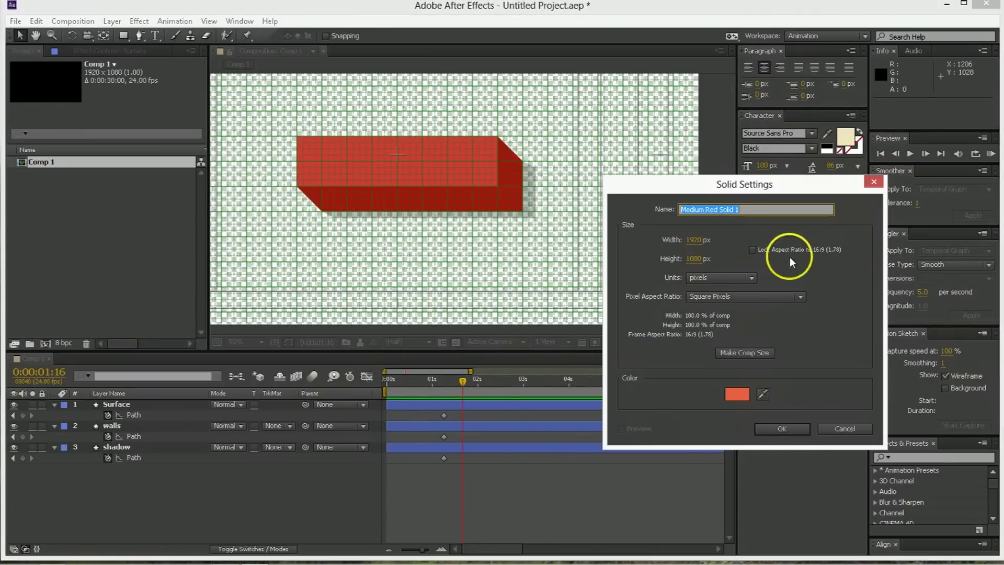
left_click(747, 391)
left_click(705, 339)
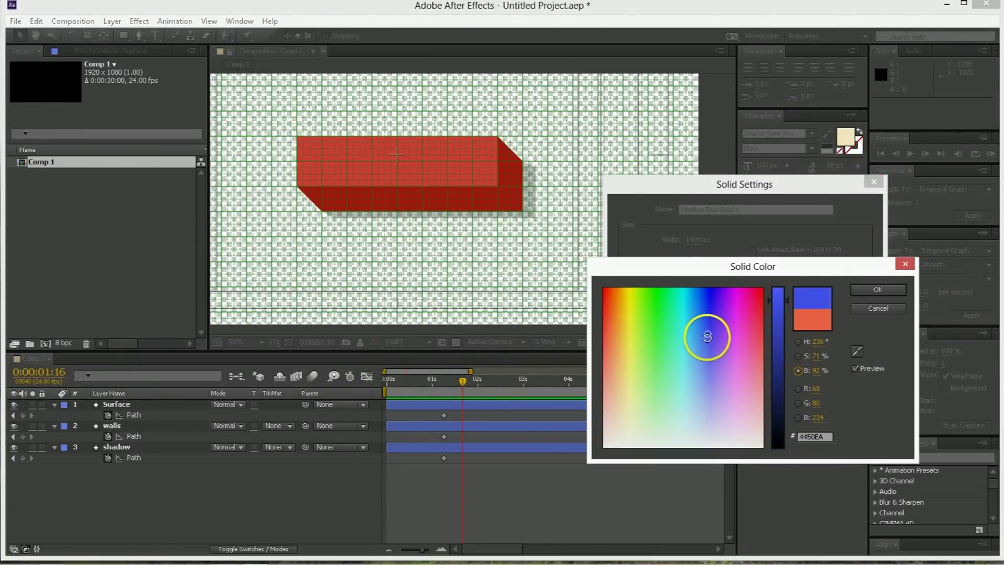
left_click(878, 289)
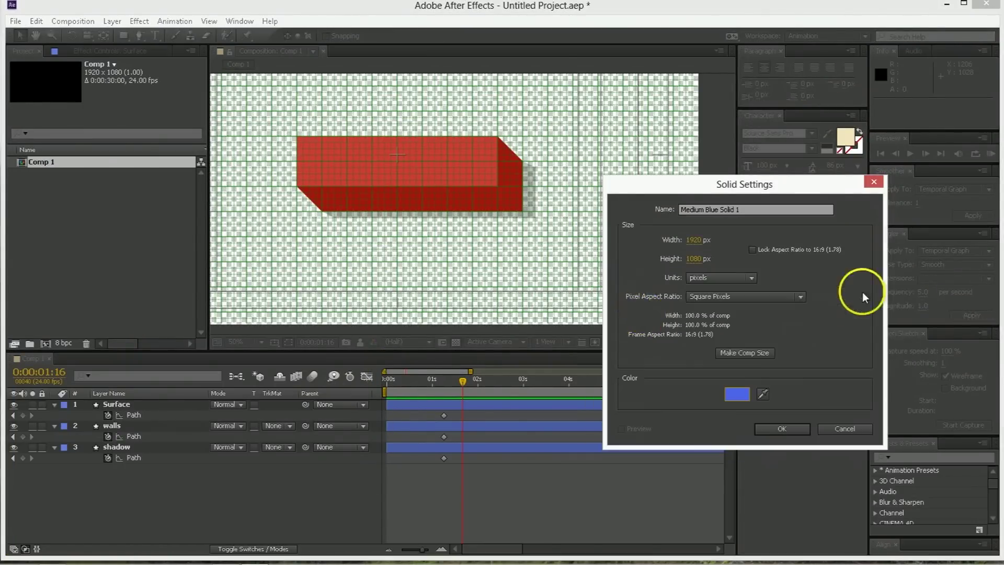
left_click(776, 427)
left_click_drag(151, 405, 154, 491)
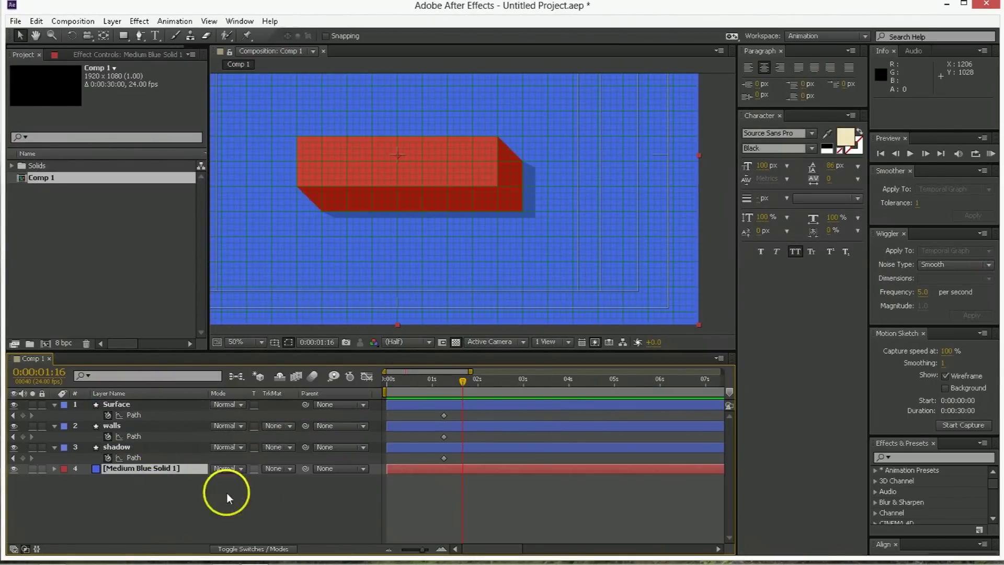
Step: At 0:00:01:16, shift the walls' upper-left, upper-right and lower-left vertices 60 px right and 60 px down, bringing the lower-left one to 700, 700
left_click_drag(548, 229, 499, 244)
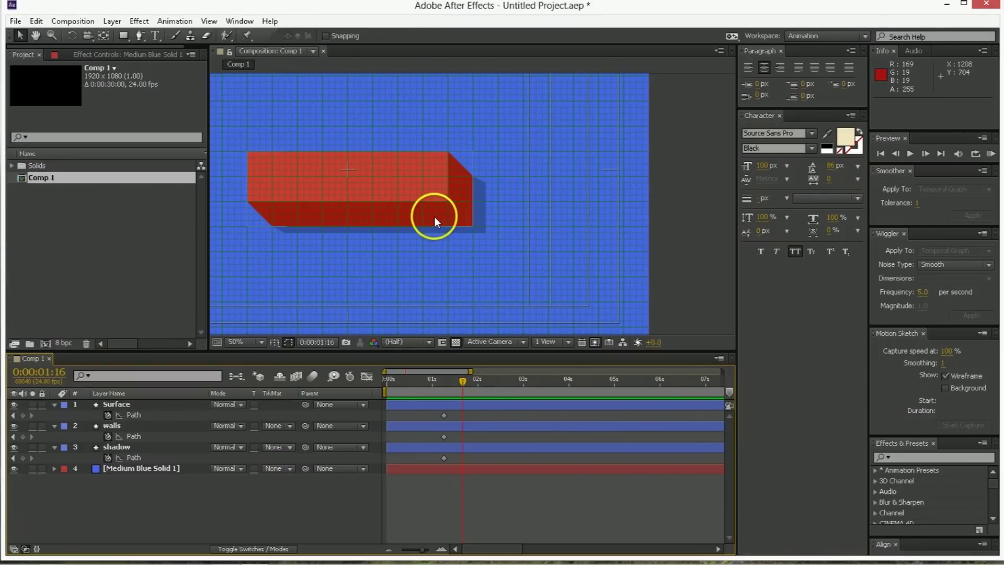
left_click(112, 425)
scroll(451, 166, "up", 2)
left_click_drag(380, 175, 470, 168)
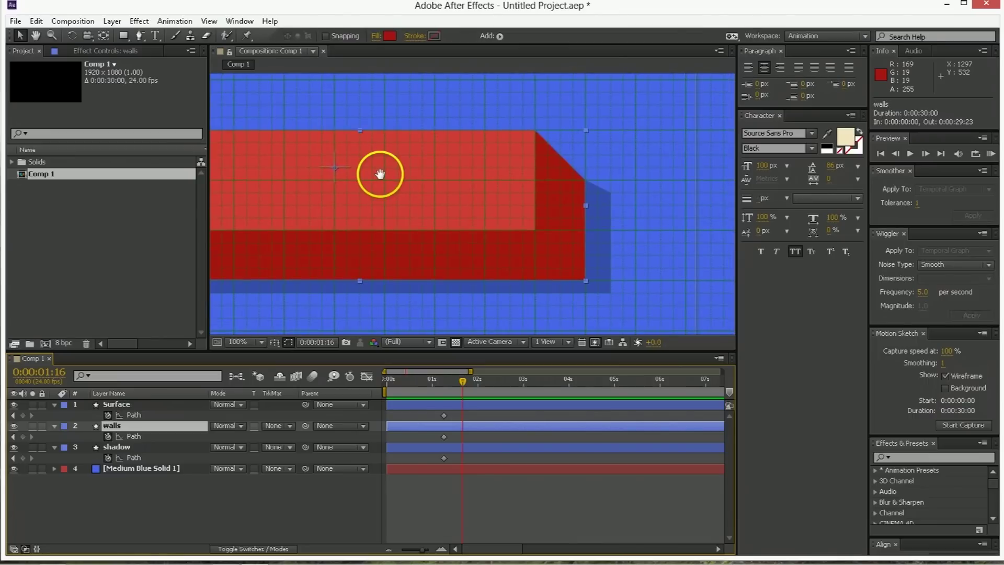
left_click_drag(380, 174, 380, 174)
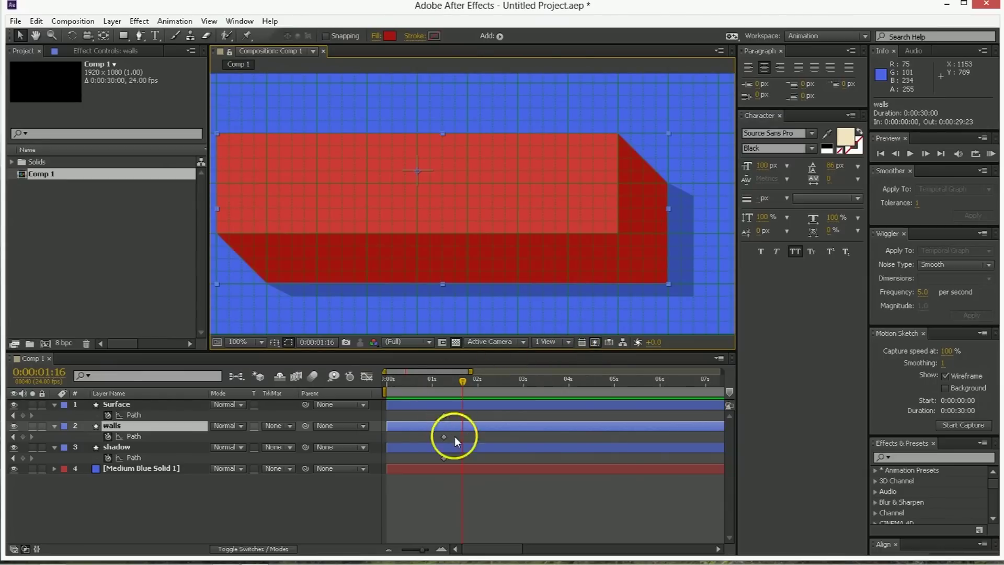
double_click(617, 135)
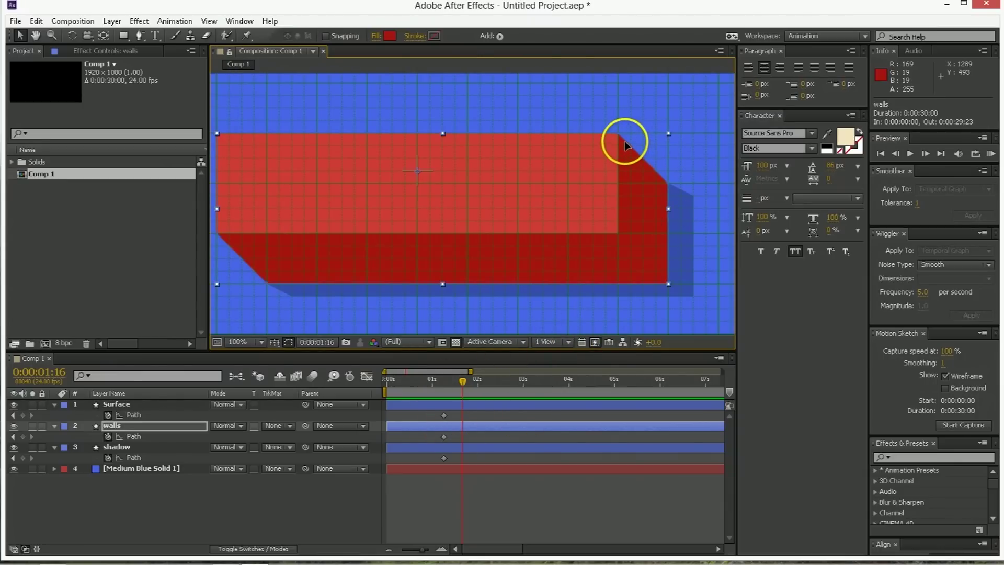
double_click(617, 135)
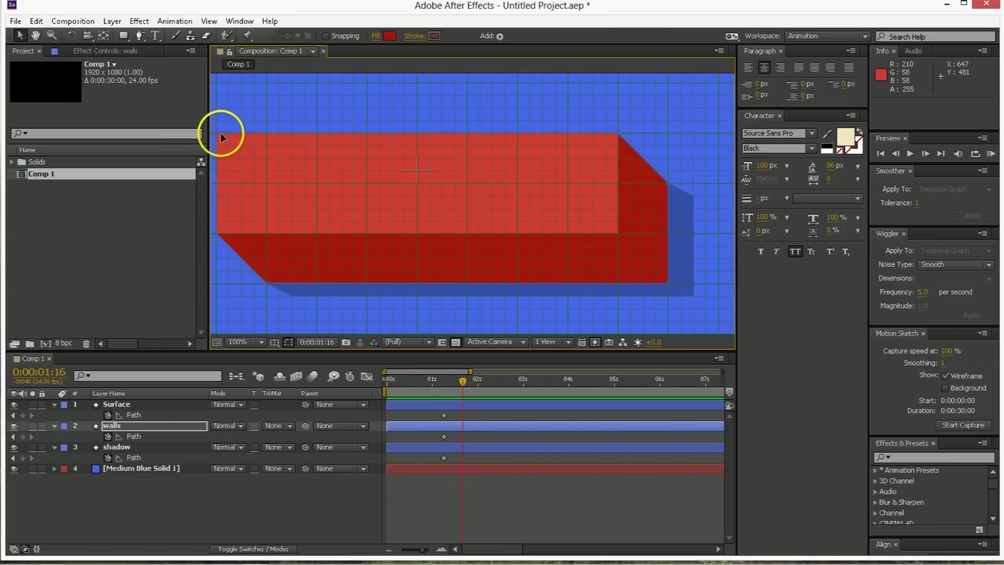
left_click(218, 233)
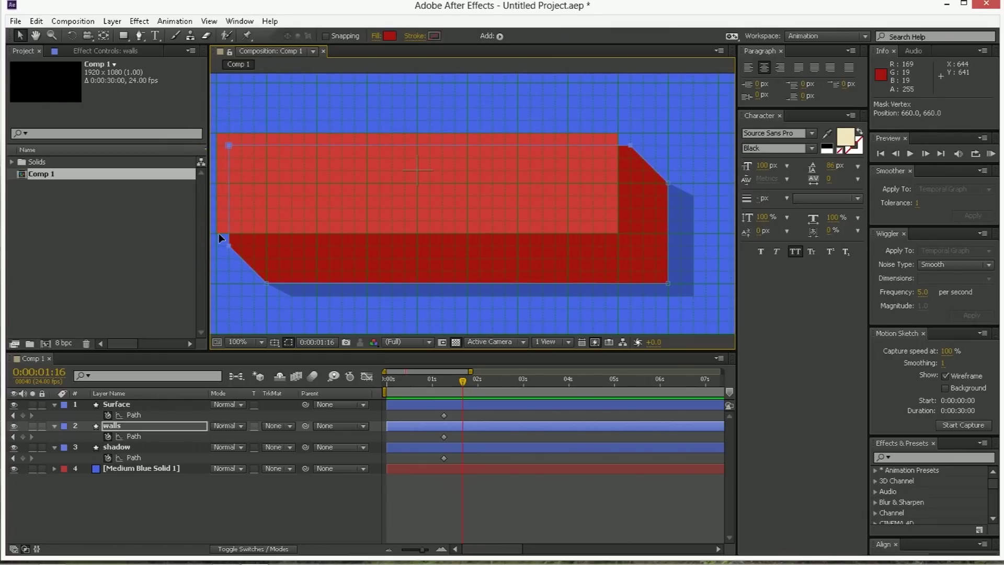
key("shift+Right")
key("shift+Right")
key("shift+Down")
key("shift+Down")
key("shift+Right")
key("shift+Right")
key("shift+Right")
key("shift+Right")
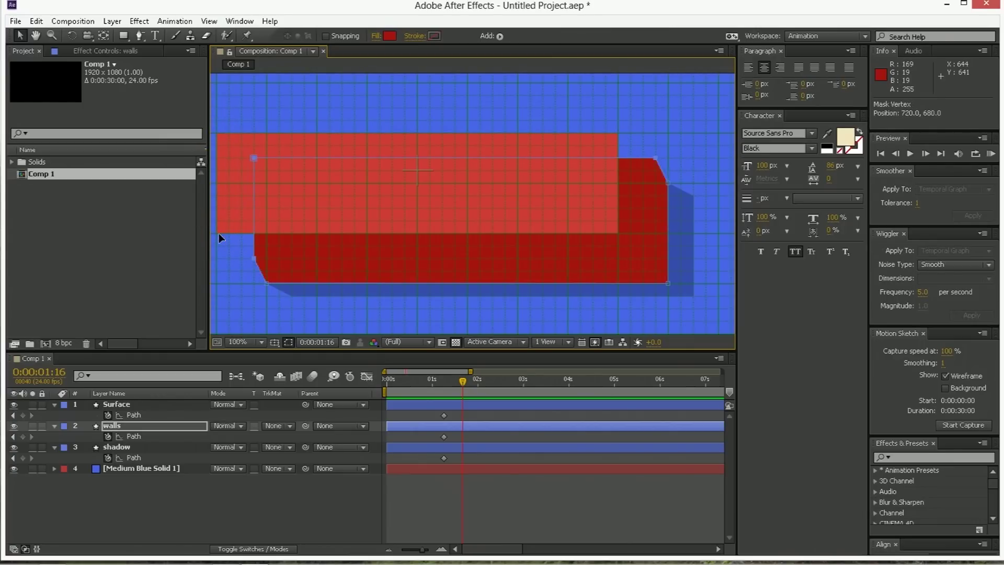
key("ctrl+z")
left_click(261, 269)
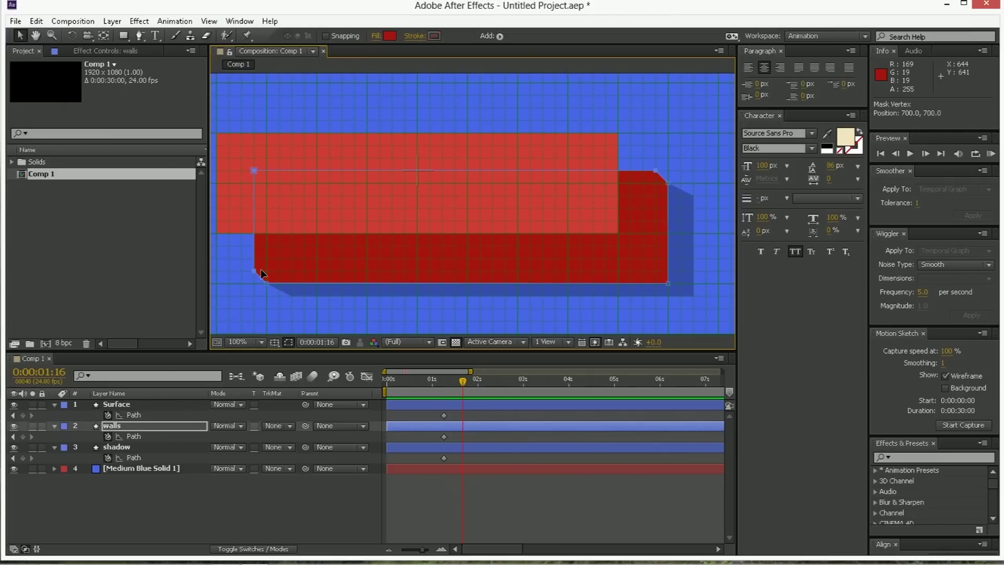
left_click(347, 197)
left_click(461, 515)
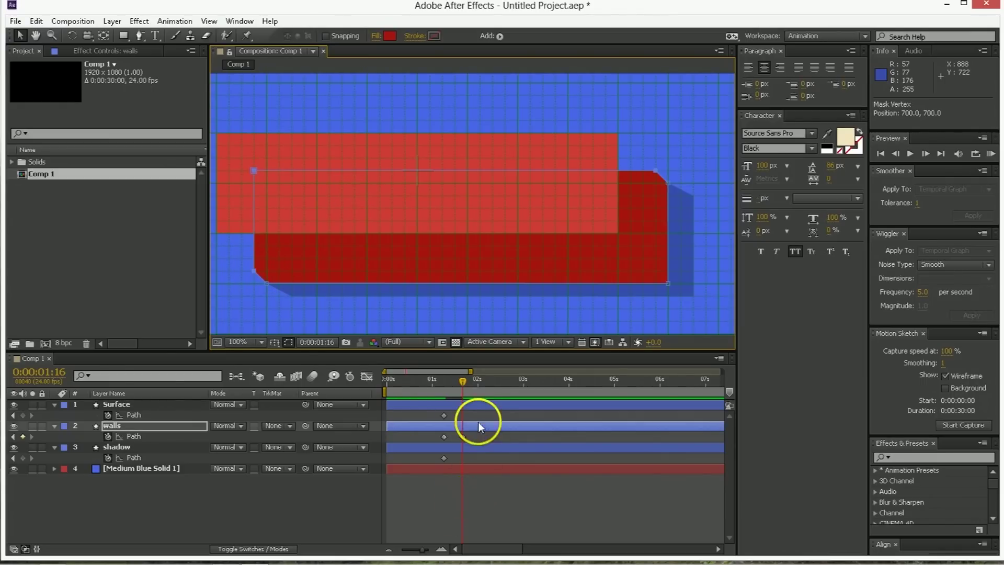
Step: Shift the whole Surface path to match the walls, with its lower-right vertex at 1340, 700, and scrub between the keyframes
left_click(472, 404)
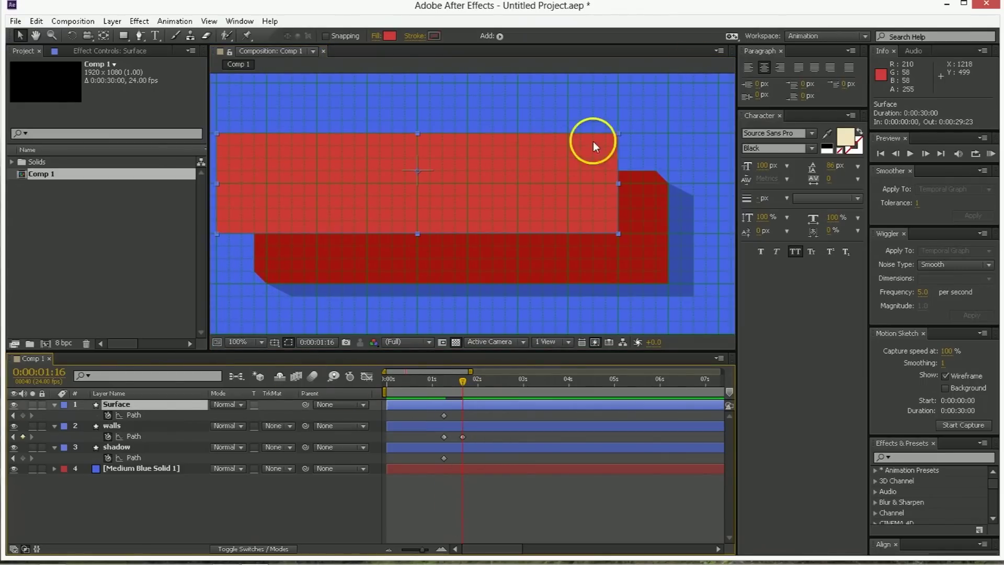
left_click(615, 138)
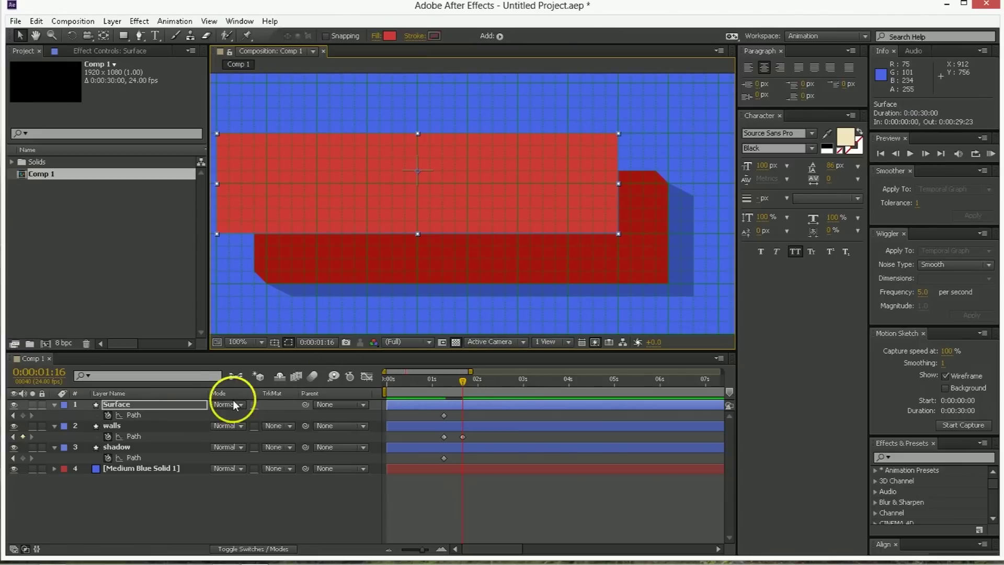
left_click(151, 415)
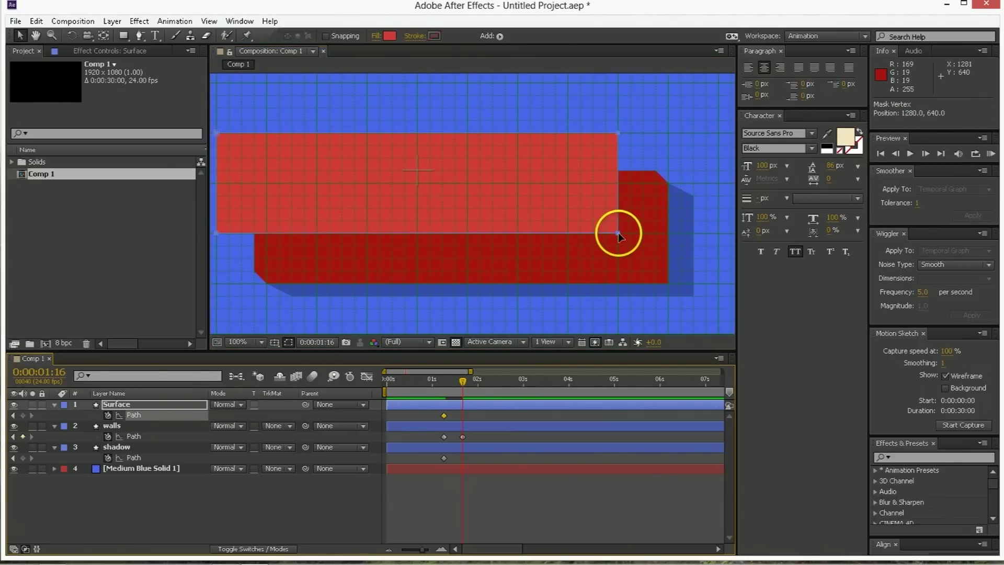
left_click_drag(618, 232, 658, 273)
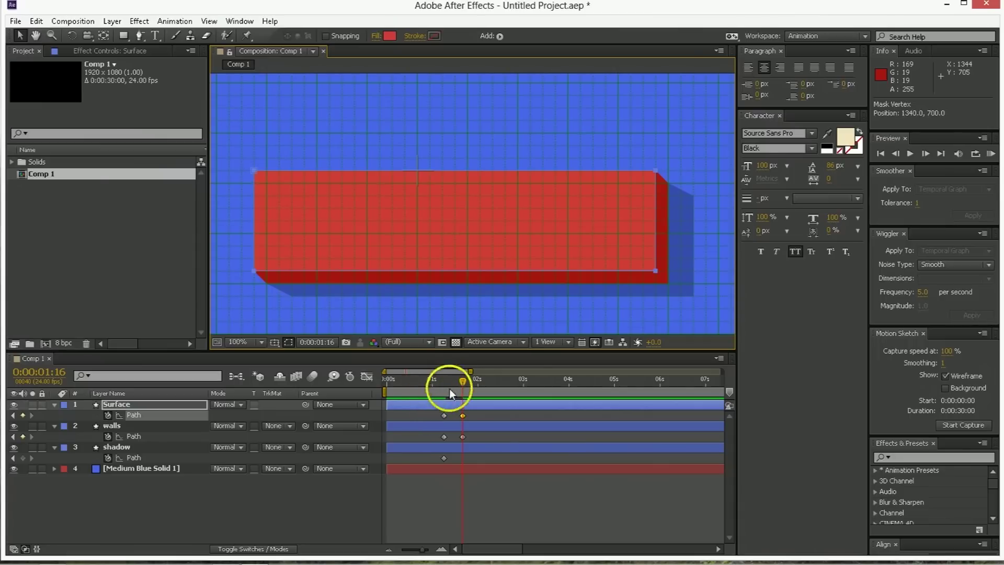
mouse_move(450, 388)
left_mouse_down()
mouse_move(444, 382)
mouse_move(476, 381)
mouse_move(448, 386)
mouse_move(463, 396)
left_mouse_up()
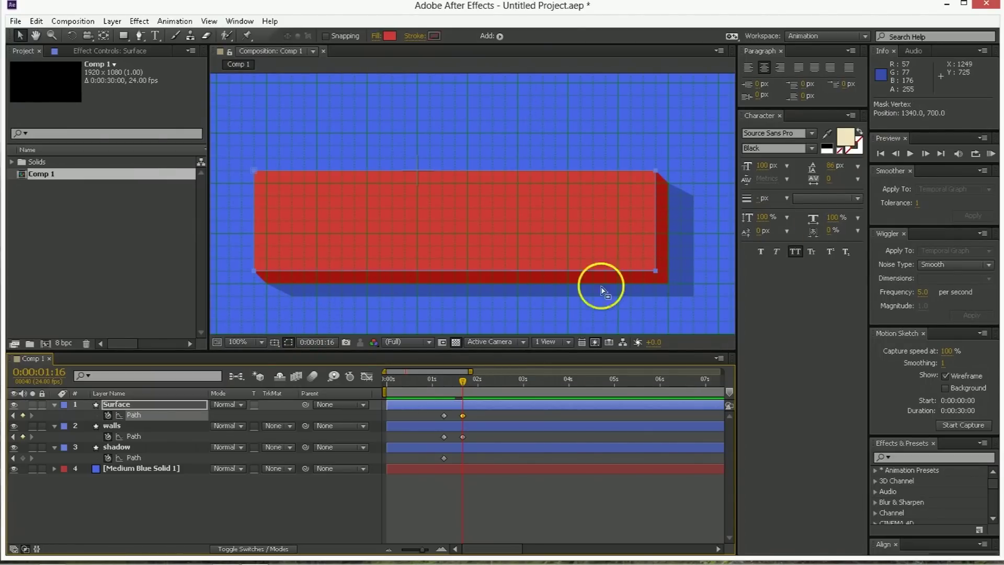
Step: Show the rulers and place a vertical guide at 1370.5 and a horizontal guide across the shadow's upper-right end
scroll(700, 294, "up", 2)
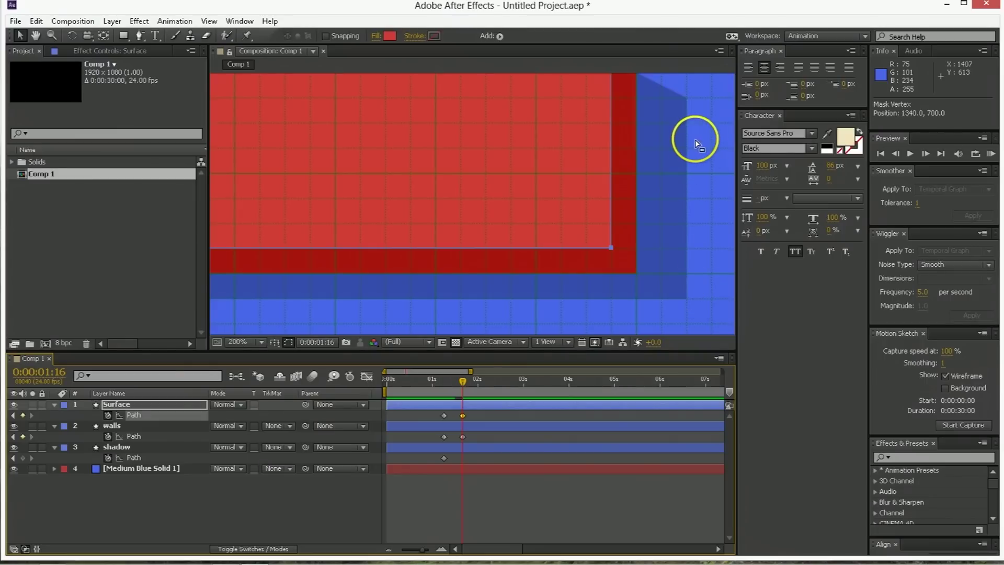
left_click_drag(677, 128, 607, 146)
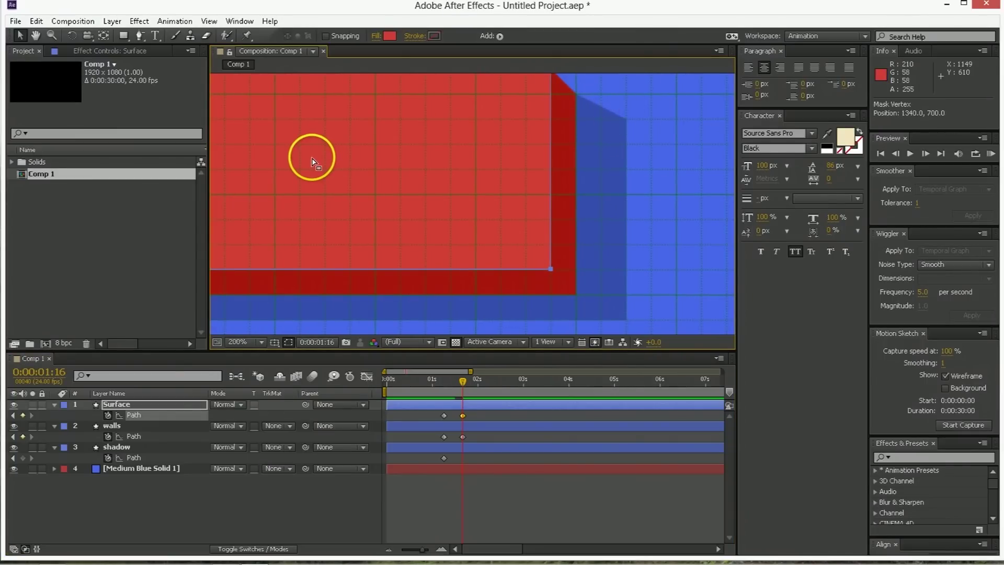
key("ctrl+r")
left_click_drag(215, 159, 594, 160)
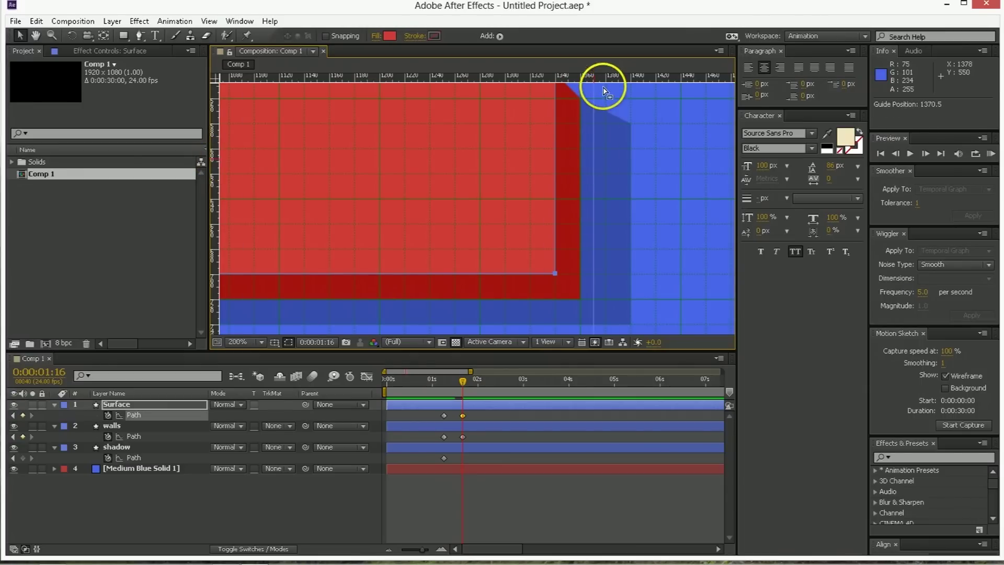
left_click_drag(604, 79, 604, 105)
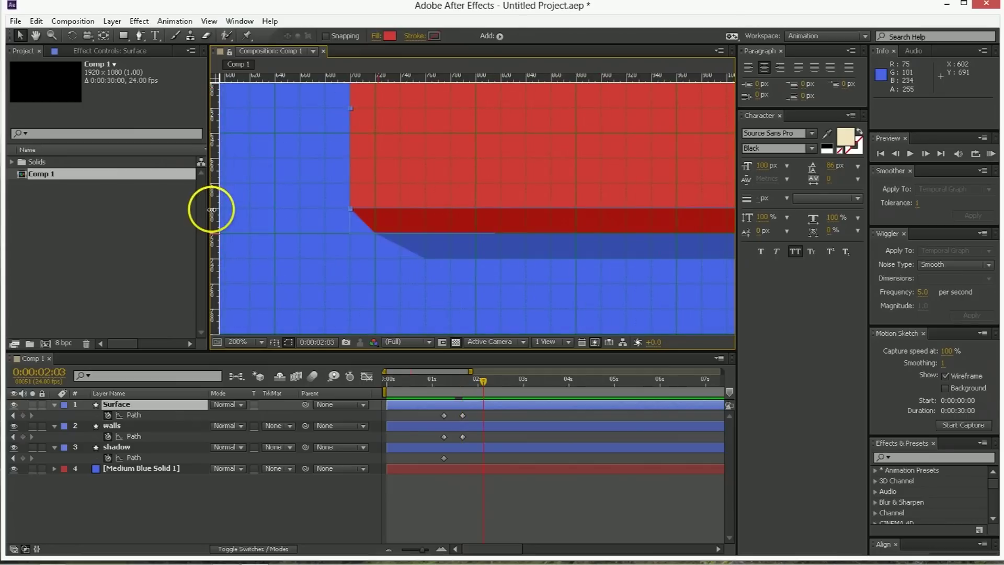
Step: Place a vertical guide at 732.5 and a horizontal guide at 726.5 by the shadow's lower-left corner
left_click_drag(212, 209, 390, 210)
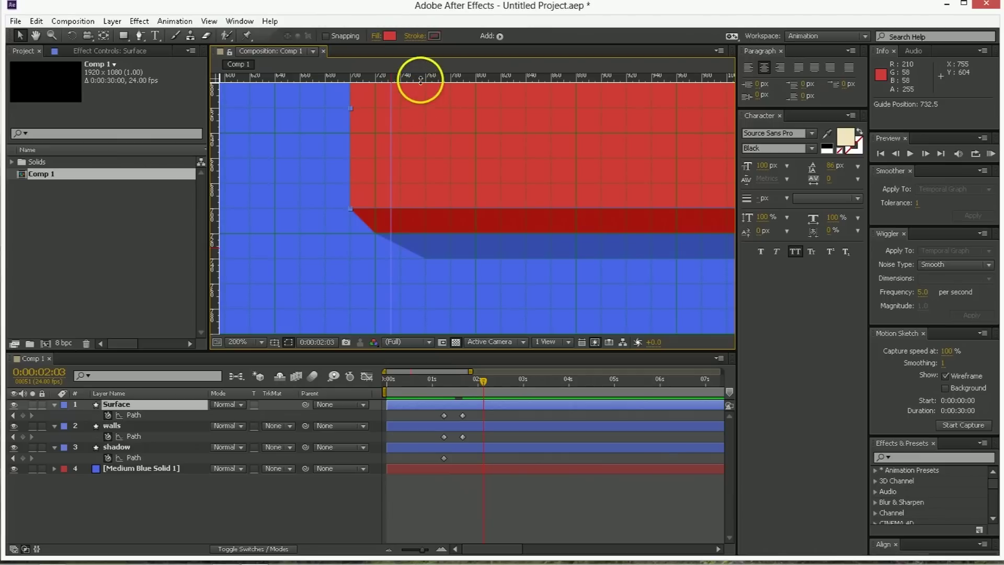
left_click_drag(421, 78, 444, 242)
scroll(513, 252, "down", 1)
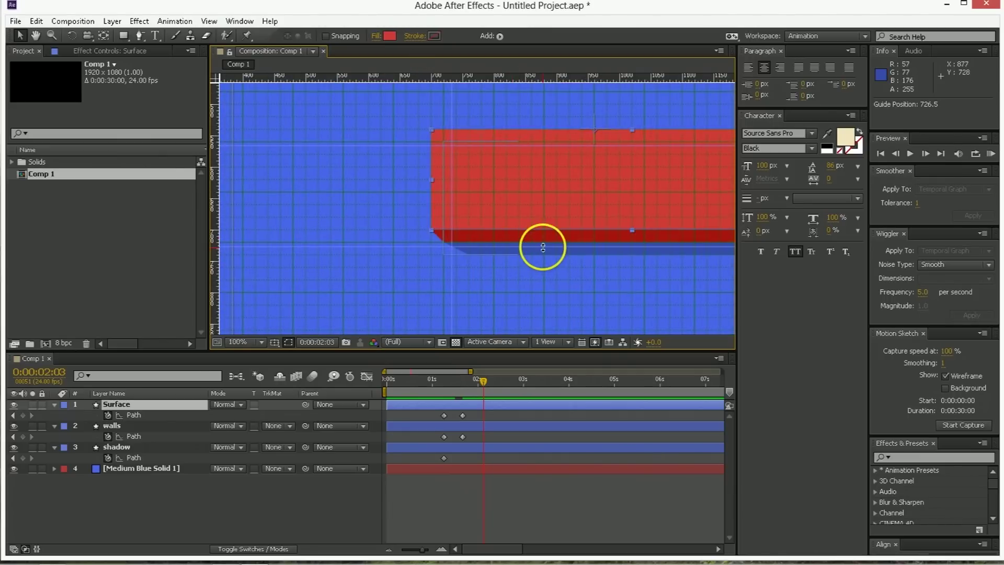
Step: At 0:00:01:16, pull in the shadow's outer lower-left, lower-right and upper-right vertices to the guide intersections
scroll(516, 268, "up", 1)
scroll(463, 285, "up", 2)
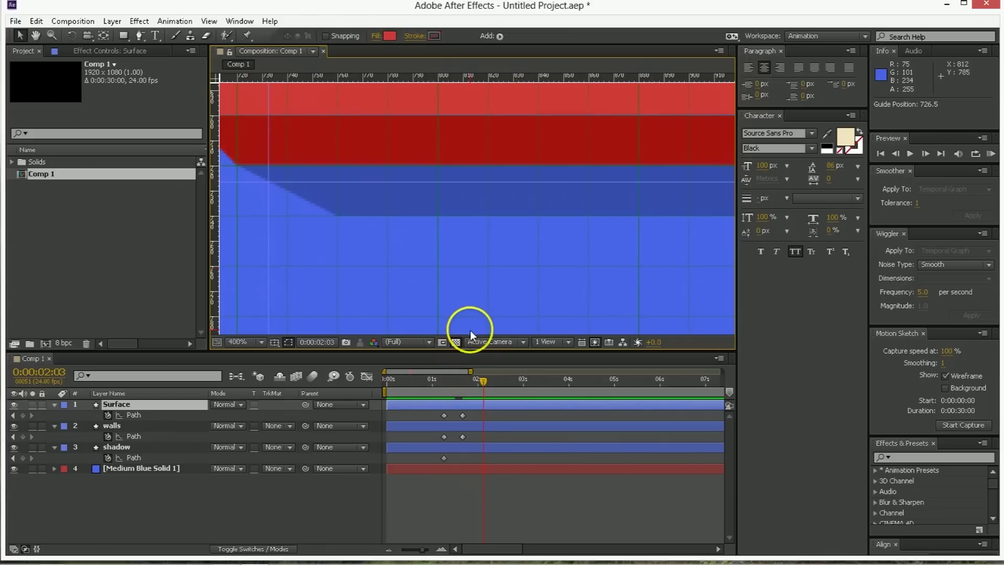
left_click(463, 448)
left_click(462, 385)
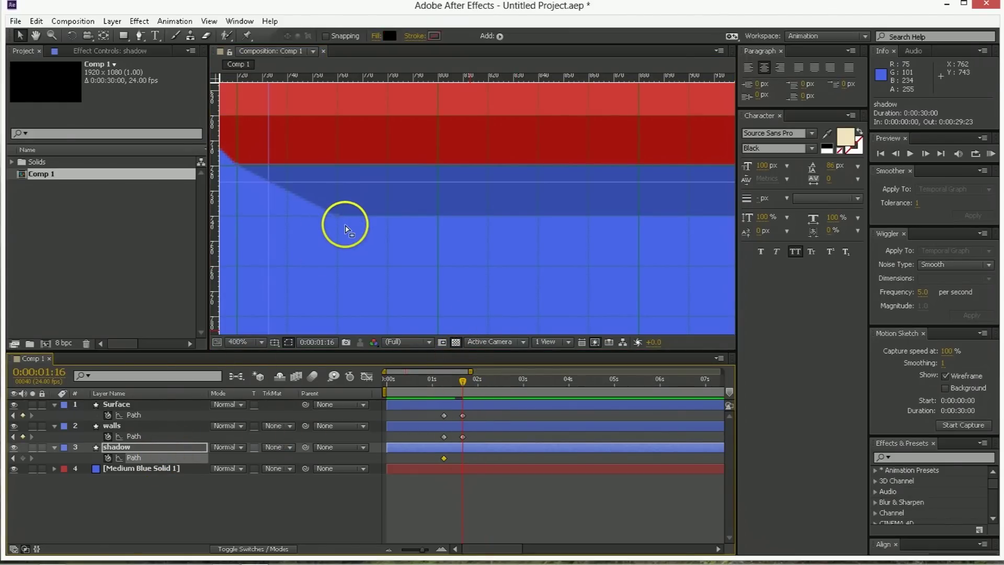
left_click_drag(345, 225, 268, 181)
left_click_drag(619, 225, 379, 241)
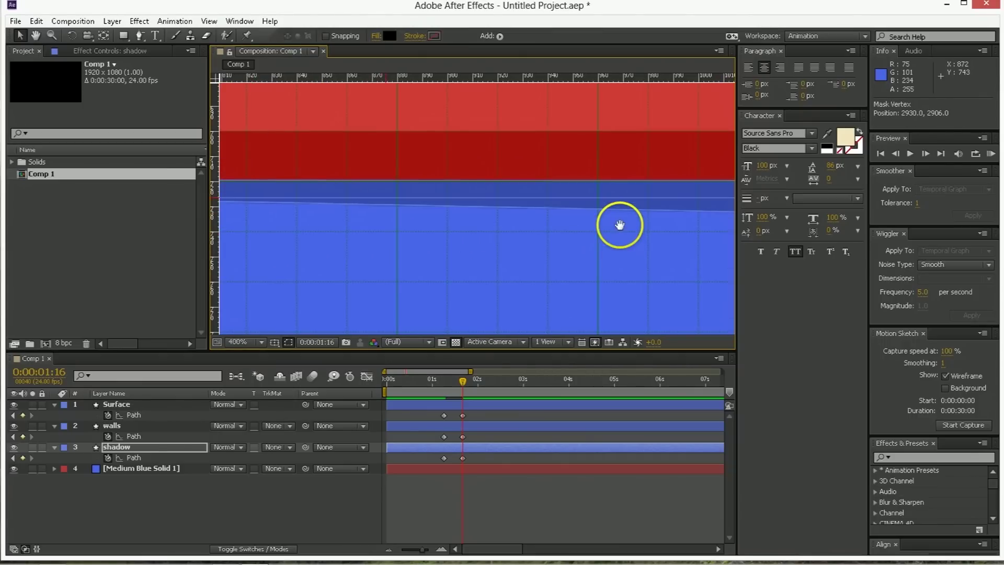
mouse_move(619, 225)
left_mouse_down()
mouse_move(204, 275)
mouse_move(562, 231)
mouse_move(308, 219)
mouse_move(617, 217)
left_mouse_up()
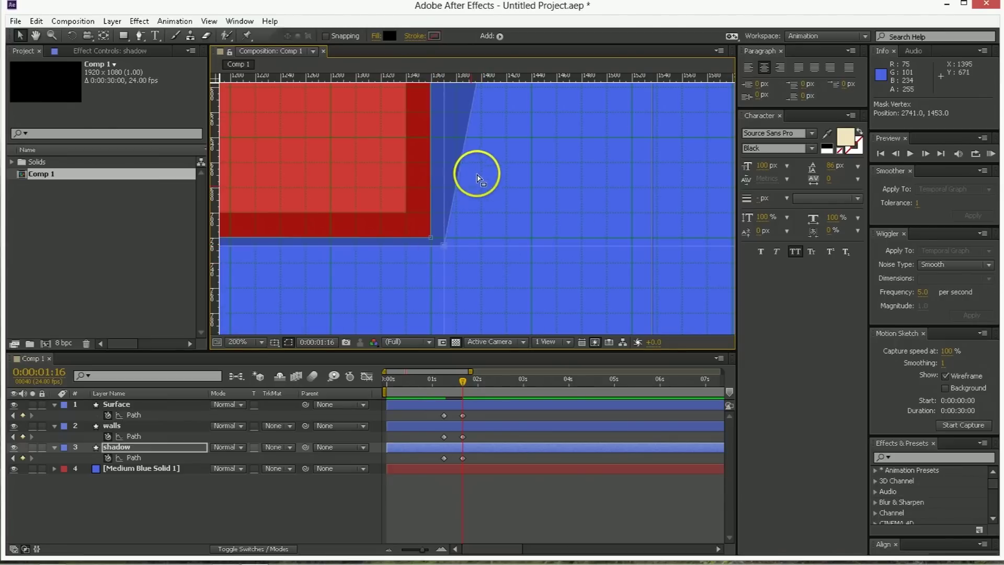
key("space")
Step: Play back the button press with its shrinking shadow from 0:00:01:06
scroll(487, 113, "down", 3)
left_click_drag(438, 380, 443, 382)
key("space")
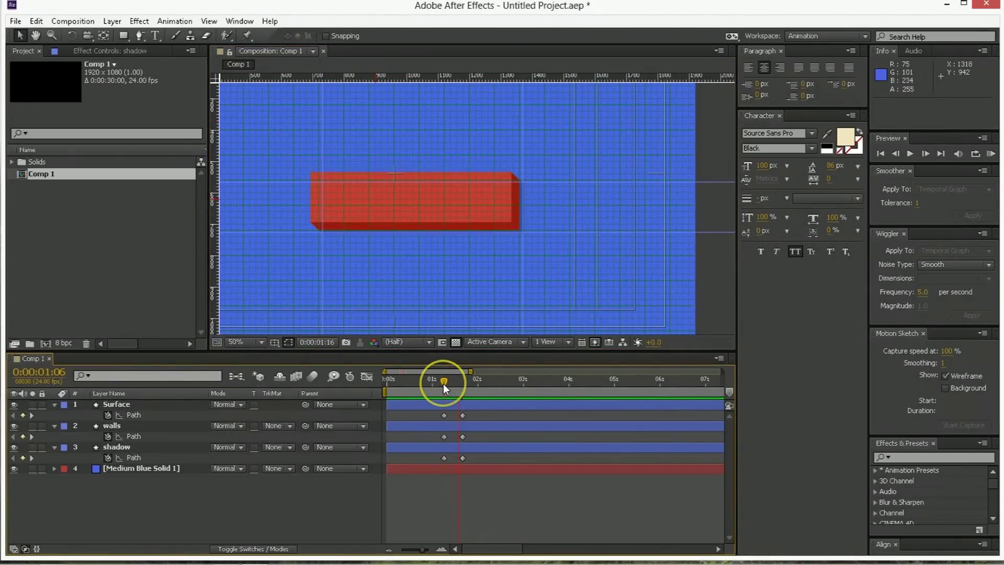
mouse_move(443, 384)
left_mouse_down()
mouse_move(476, 381)
mouse_move(442, 387)
left_mouse_up()
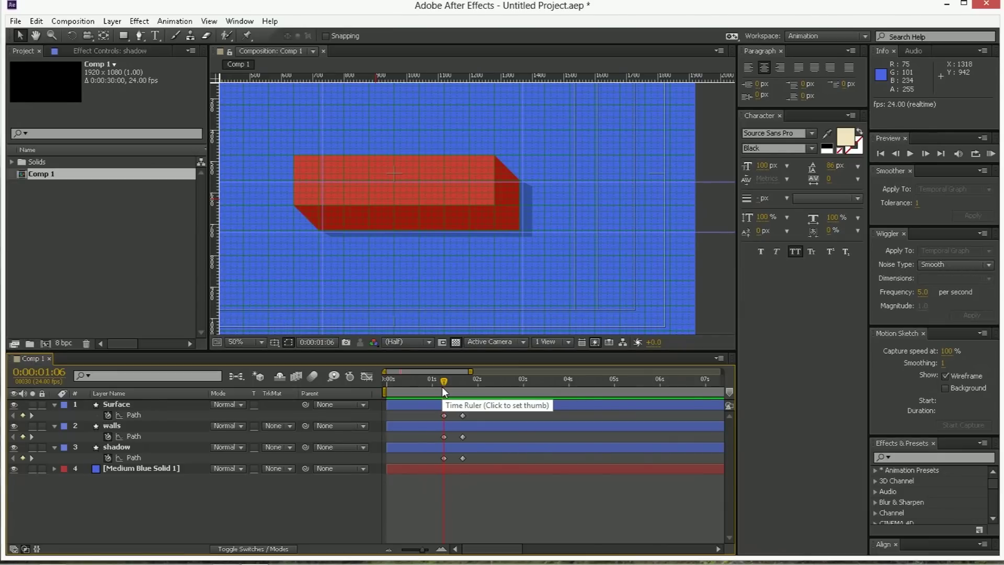
Step: At 0:00:00:20, shift the shadow's outer lower-right vertex 40 px left and 20 px up onto the walls' lower-right corner
key("shift+Page_Up")
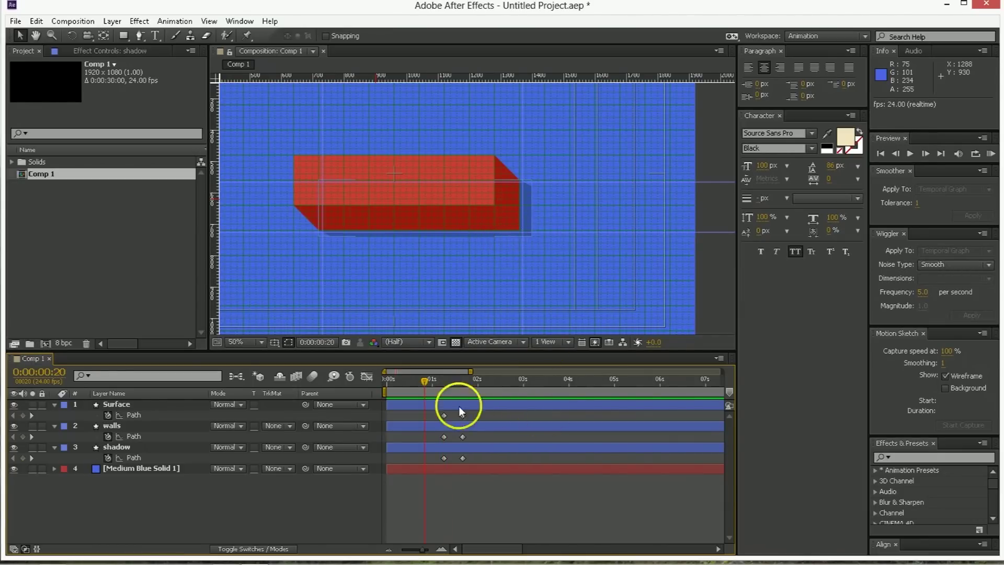
left_click(435, 453)
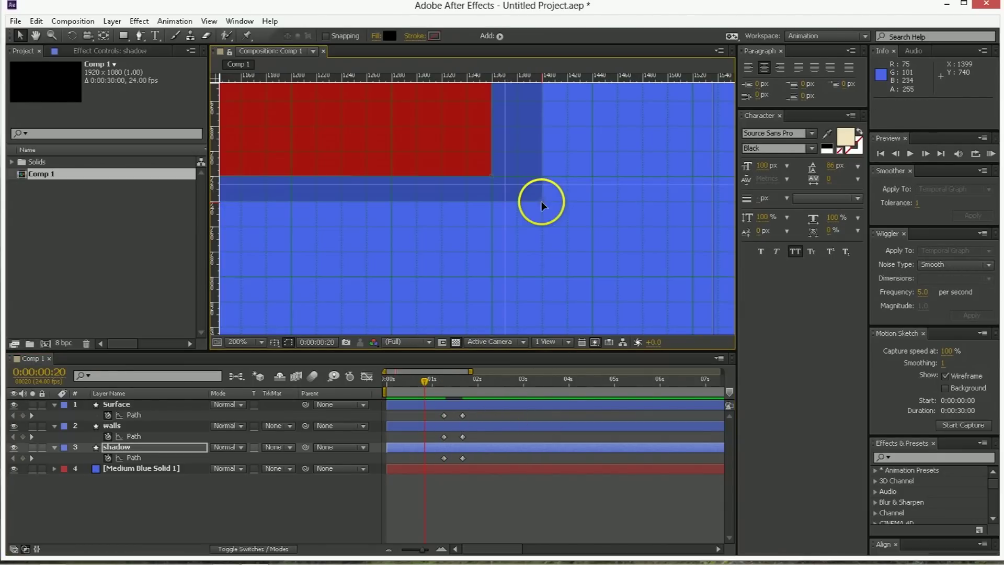
left_click(541, 201)
key("shift+Left")
key("shift+Left")
key("shift+Left")
key("shift+Left")
key("shift+Left")
key("shift+Left")
key("shift+Left")
key("shift+Left")
key("shift+Up")
key("shift+Up")
key("shift+Up")
key("shift+Up")
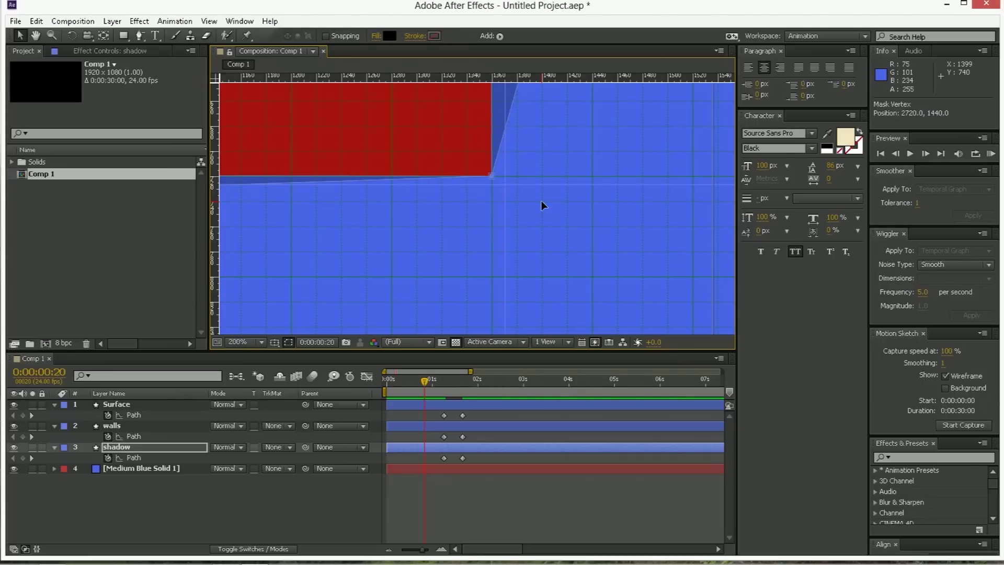
Step: Collapse the shadow's outer upper-right vertex to 1360, 560 and its outer lower-left vertex onto the walls' lower-left corner
key("space")
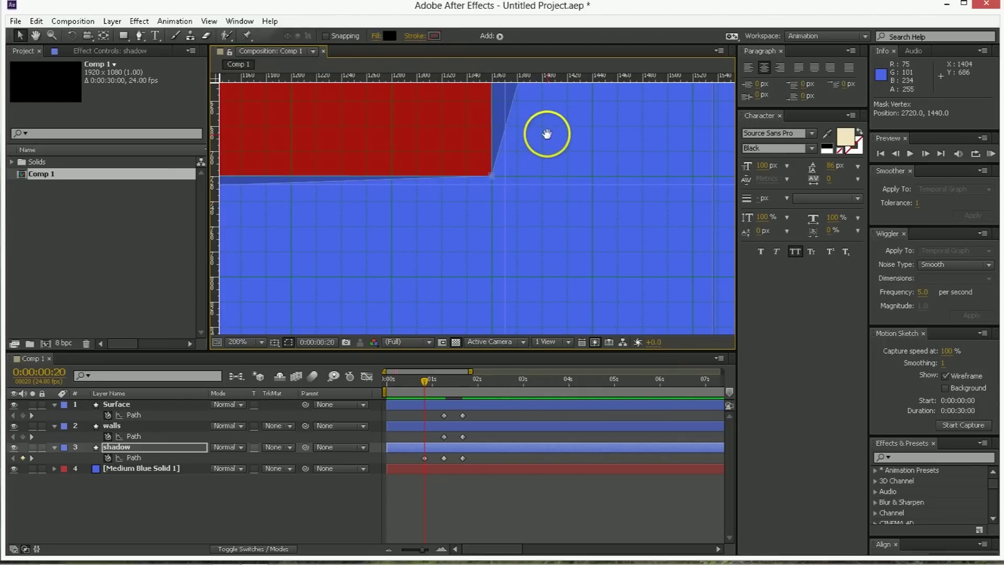
scroll(526, 152, "down", 1)
left_click_drag(526, 152, 548, 244)
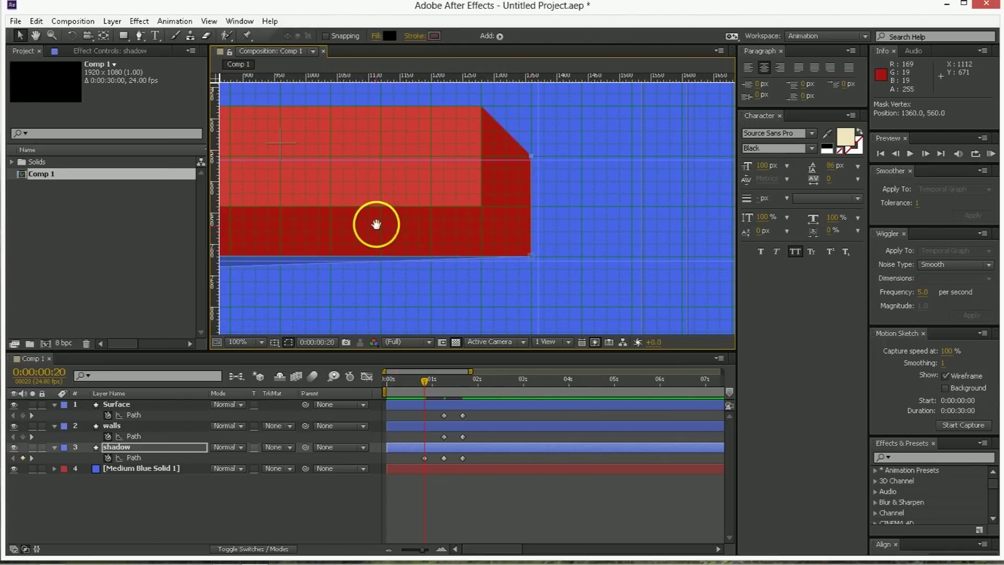
left_click_drag(376, 225, 569, 238)
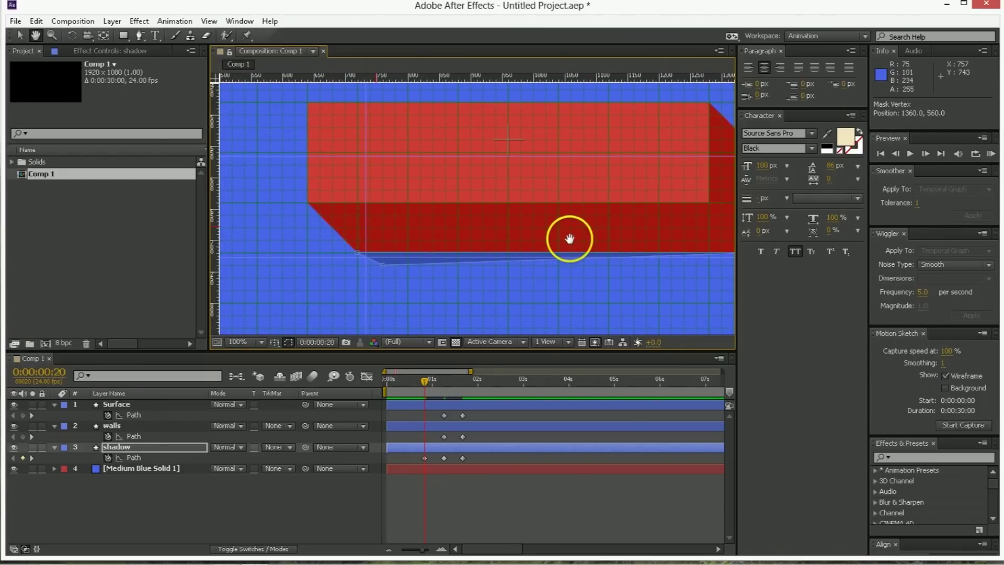
left_click_drag(382, 265, 358, 252)
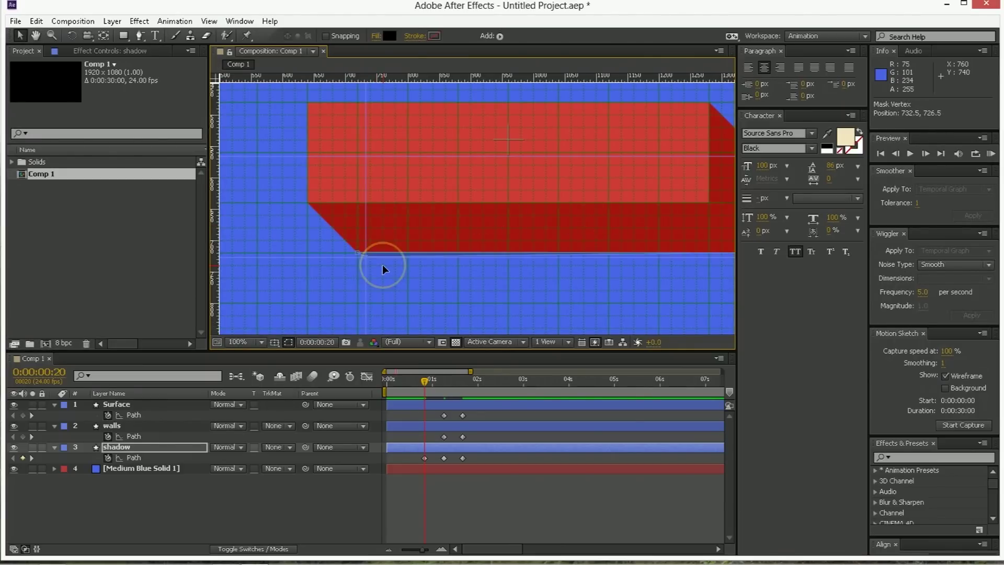
Step: At 0:00:00:20, flatten the walls path to the base rectangle, moving its extruded vertices in, with the upper-right one at 1360, 560
left_click(167, 437)
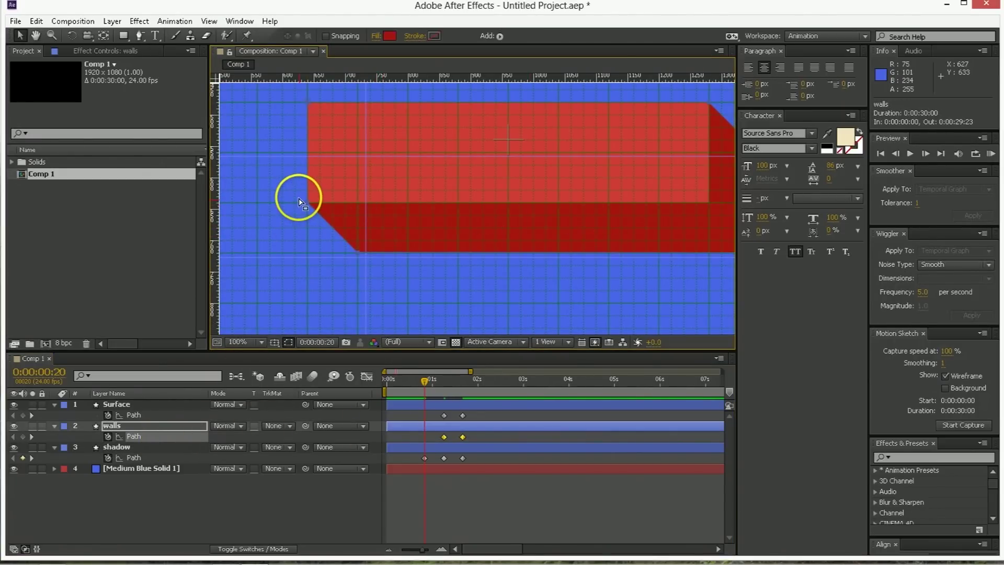
left_click_drag(299, 202, 358, 152)
key("space")
left_click_drag(714, 178, 712, 178)
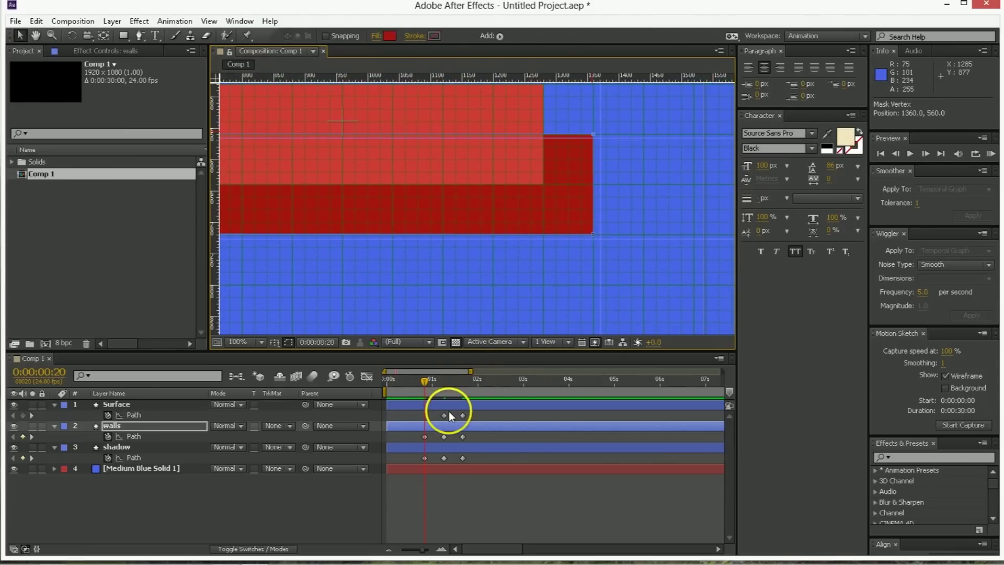
Step: Clear all guides from the composition view
left_click(444, 407)
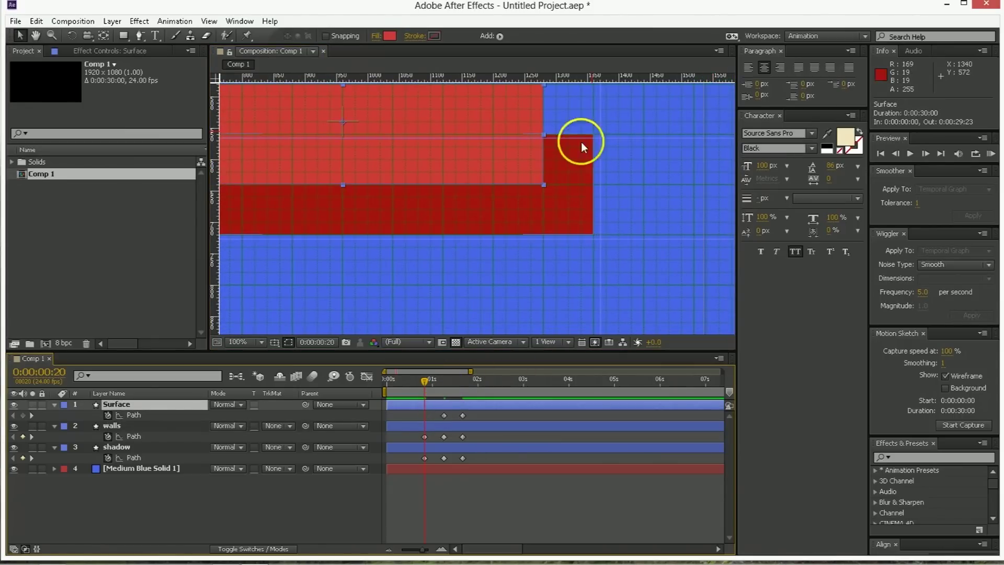
left_click(209, 21)
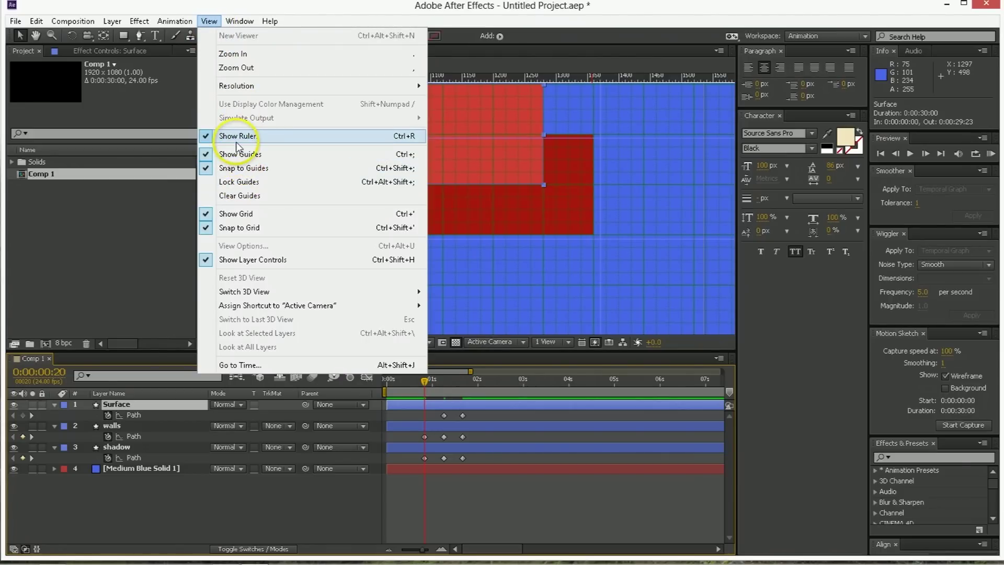
left_click(239, 195)
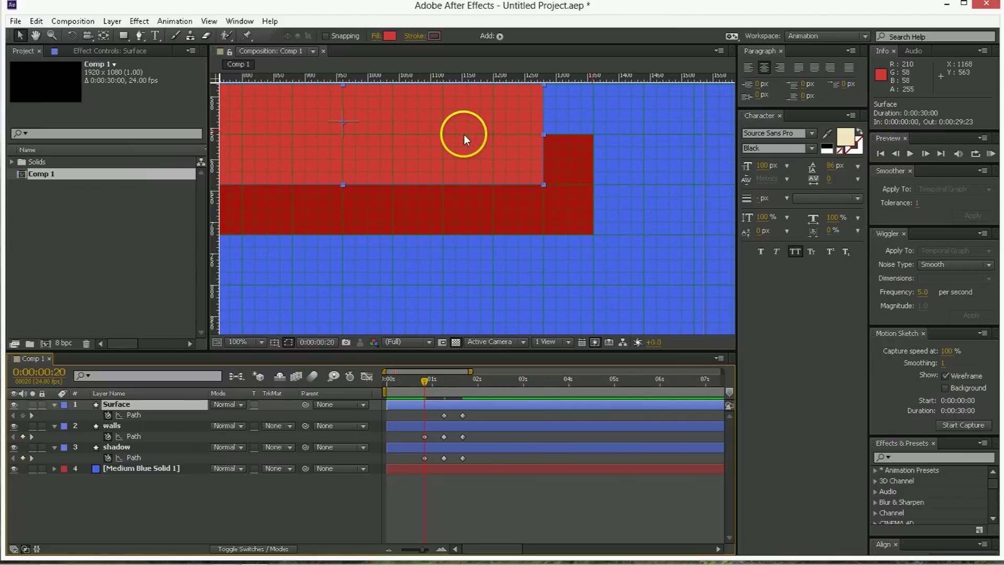
Step: At 0:00:00:20, shift the whole Surface path onto the flattened walls, with its upper-right vertex at 1360, 560
key("space")
left_click_drag(468, 129, 572, 176)
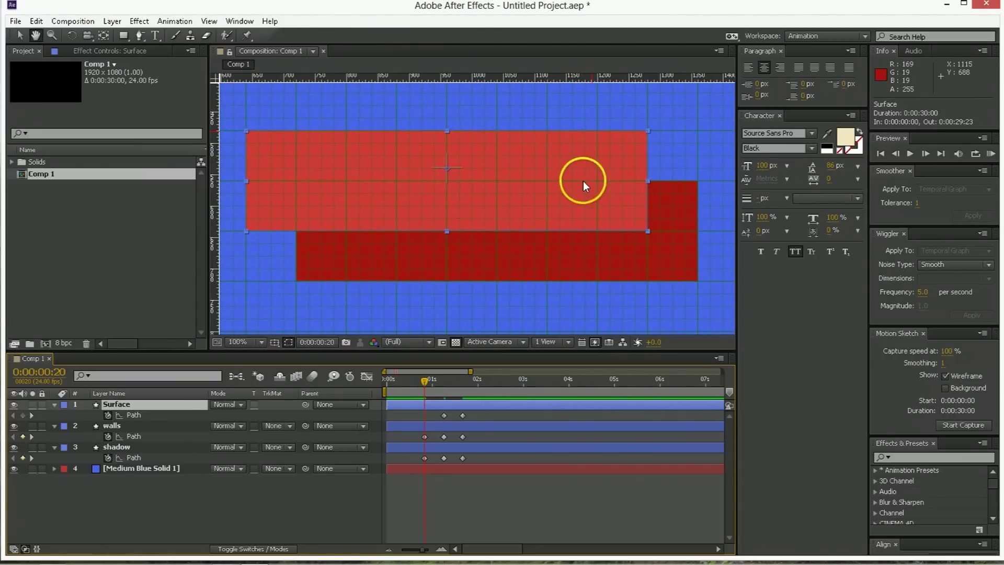
left_click(445, 415)
key("v")
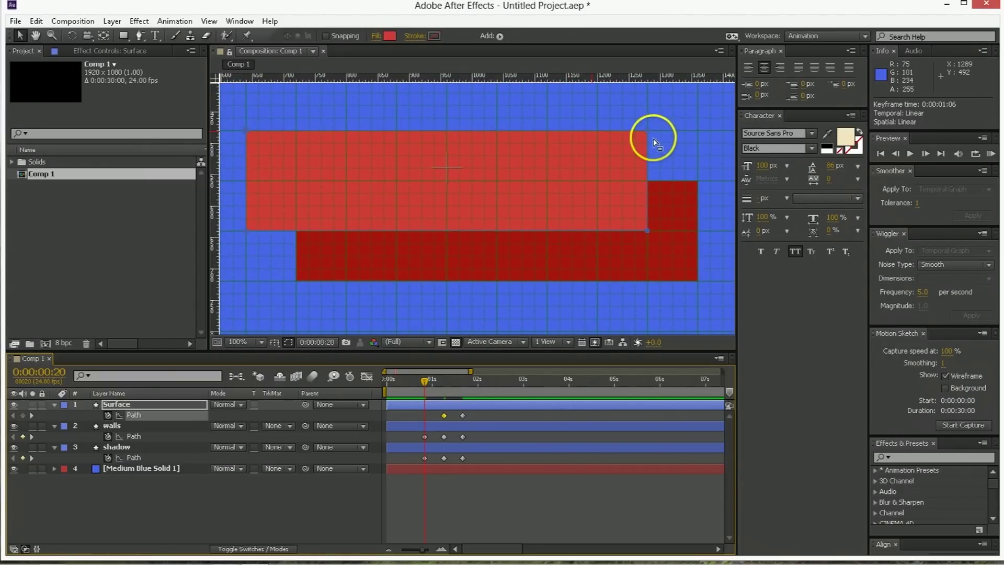
left_click_drag(646, 132, 697, 181)
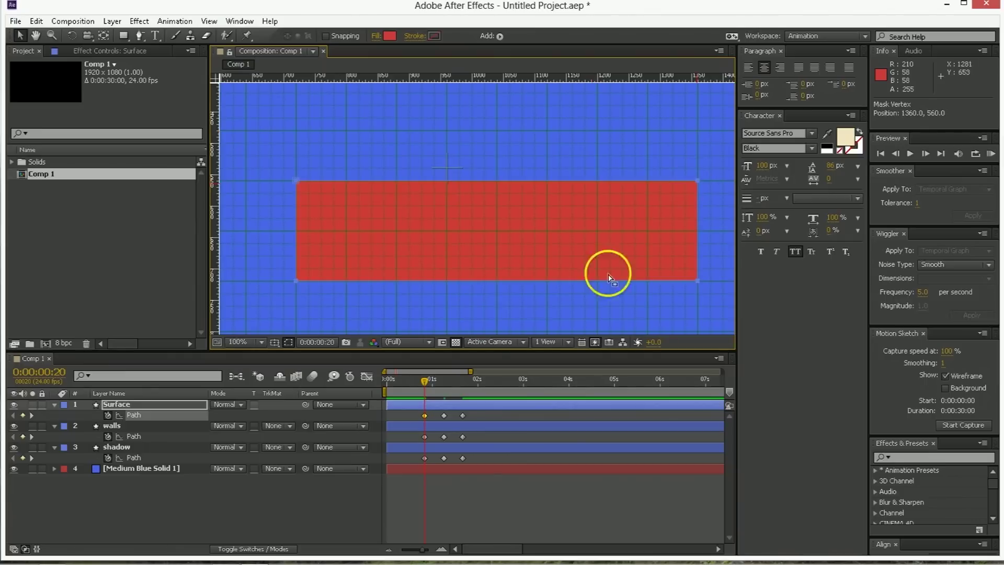
Step: Play the rise-and-press animation and scrub through its keyframes up to 0:00:02:02
key("space")
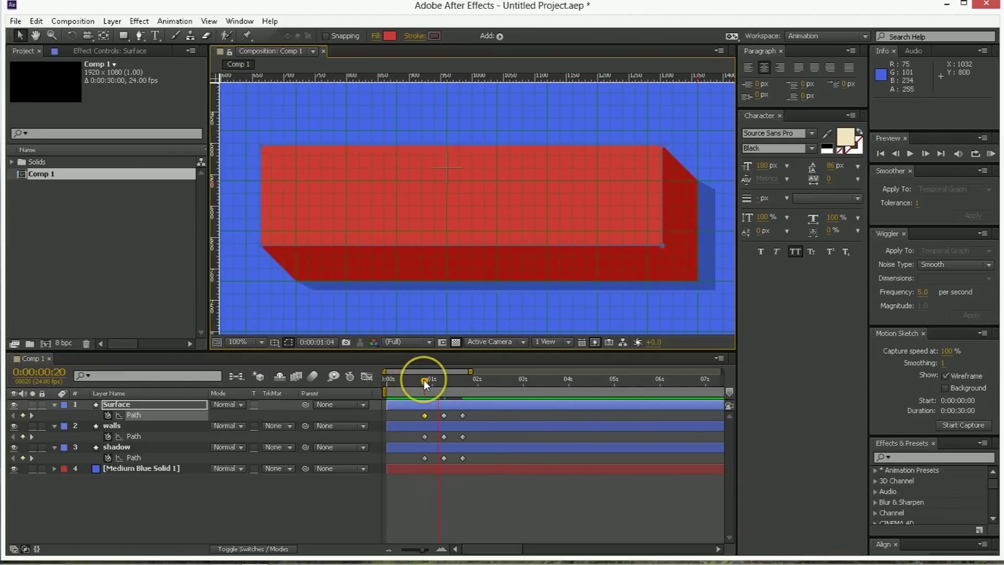
left_click(458, 384)
mouse_move(456, 385)
left_mouse_down()
mouse_move(417, 393)
mouse_move(440, 388)
left_mouse_up()
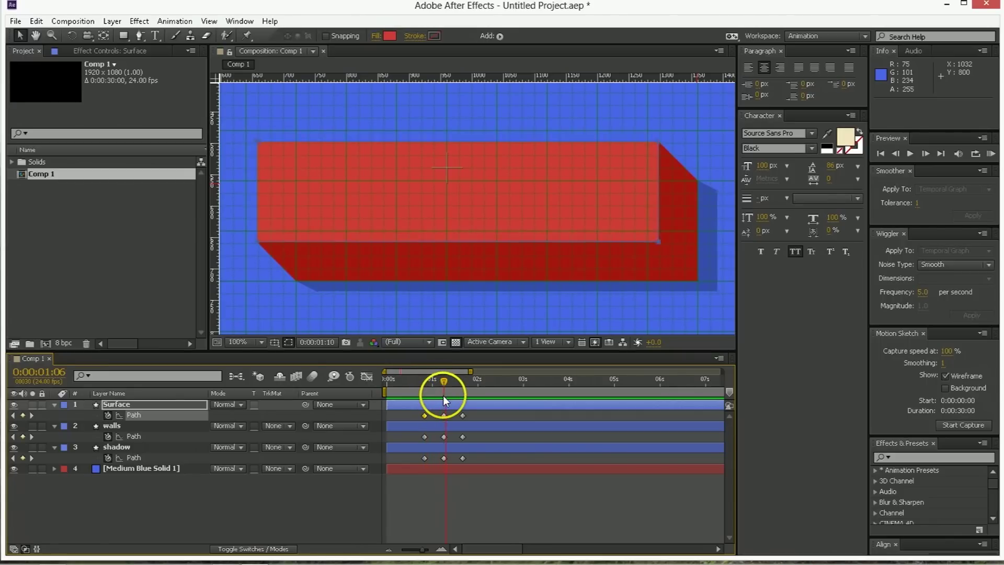
left_click_drag(443, 395, 463, 393)
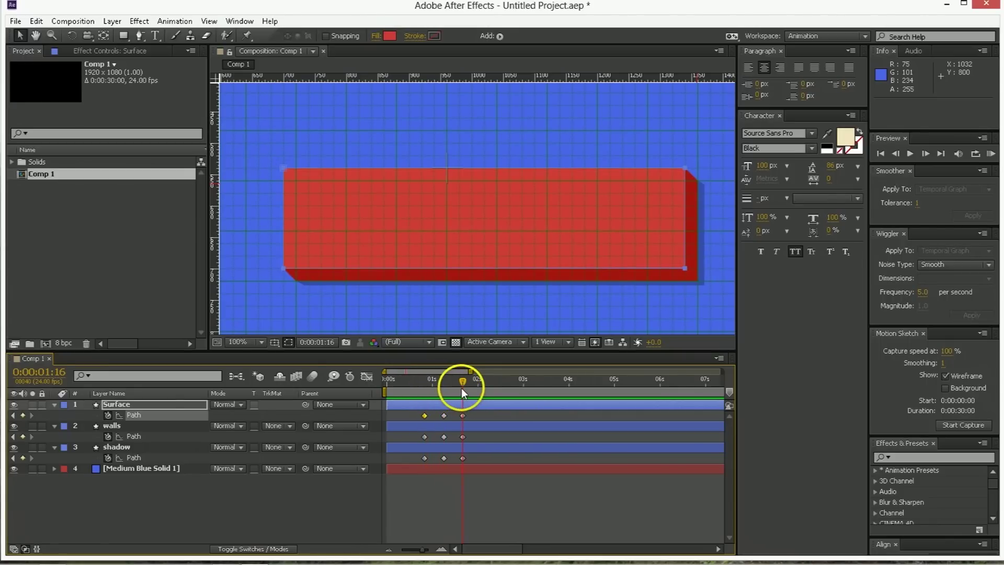
key("shift+Page_Down")
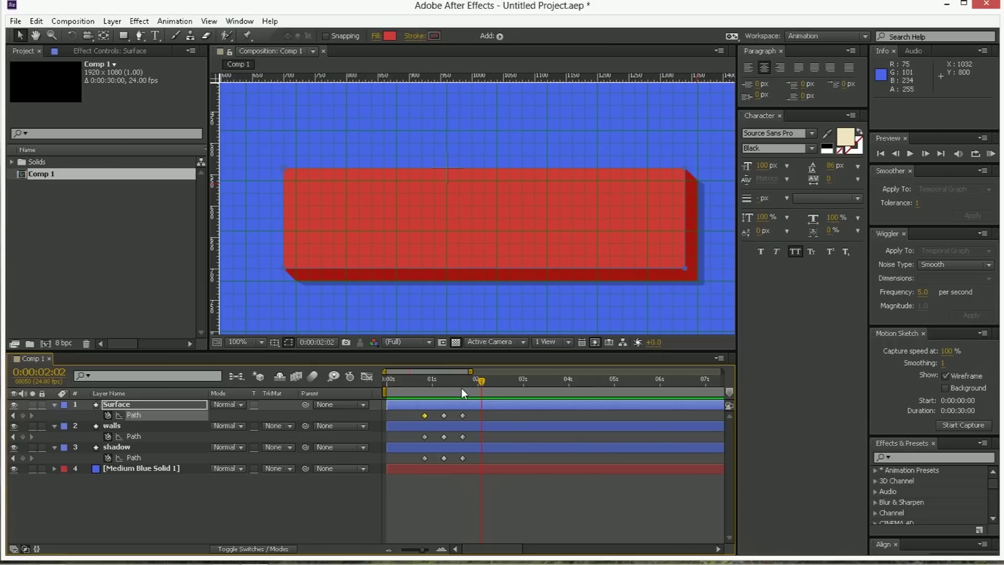
Step: Add Path keyframes at 0:00:01:11 on the Surface, walls and shadow layers
left_click_drag(446, 380, 451, 379)
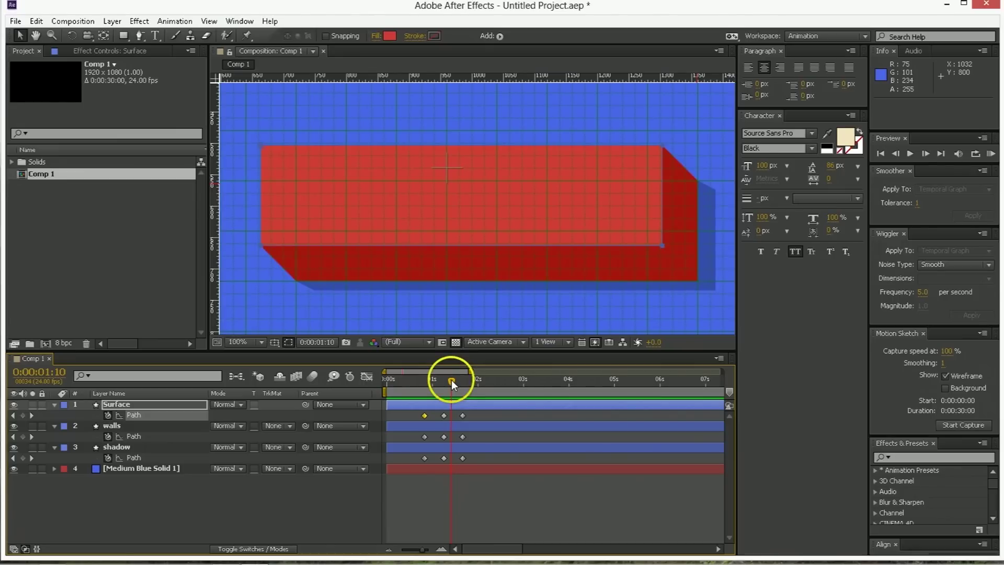
left_click_drag(452, 379, 453, 378)
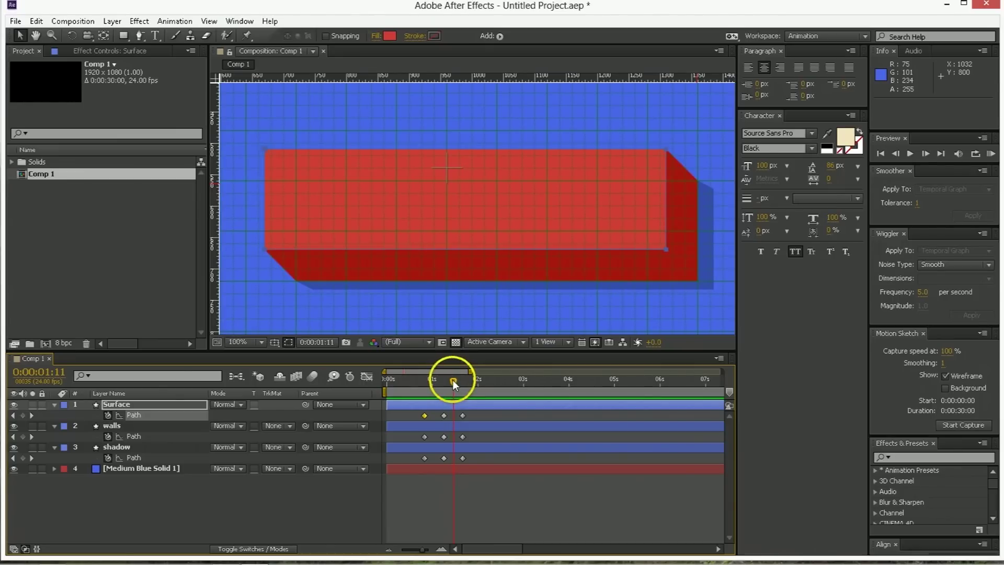
left_click(22, 415)
left_click(22, 436)
left_click(23, 458)
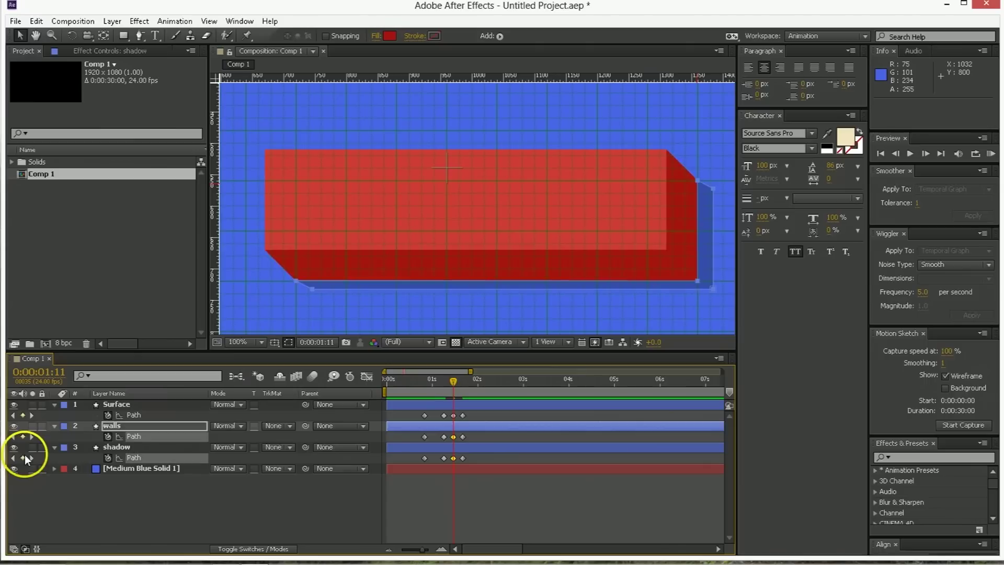
Step: Move the three Path keyframes added at 0:00:01:11 to 0:00:02:02, ten frames after the pressed pose
left_click(453, 415, "shift")
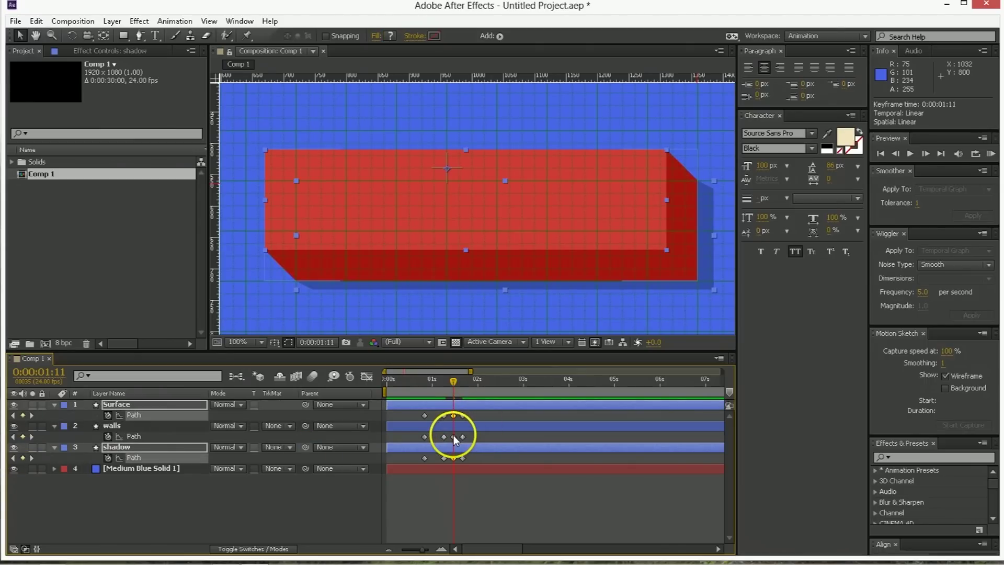
left_click(453, 436, "shift")
left_click_drag(453, 437, 483, 437)
left_click(462, 387)
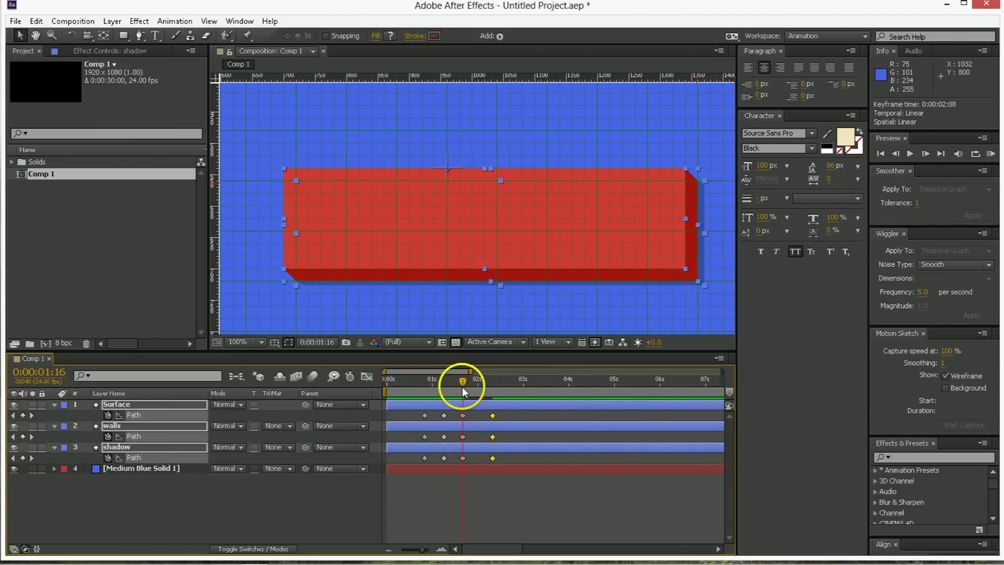
key("shift+Page_Down")
left_click_drag(492, 458, 482, 458)
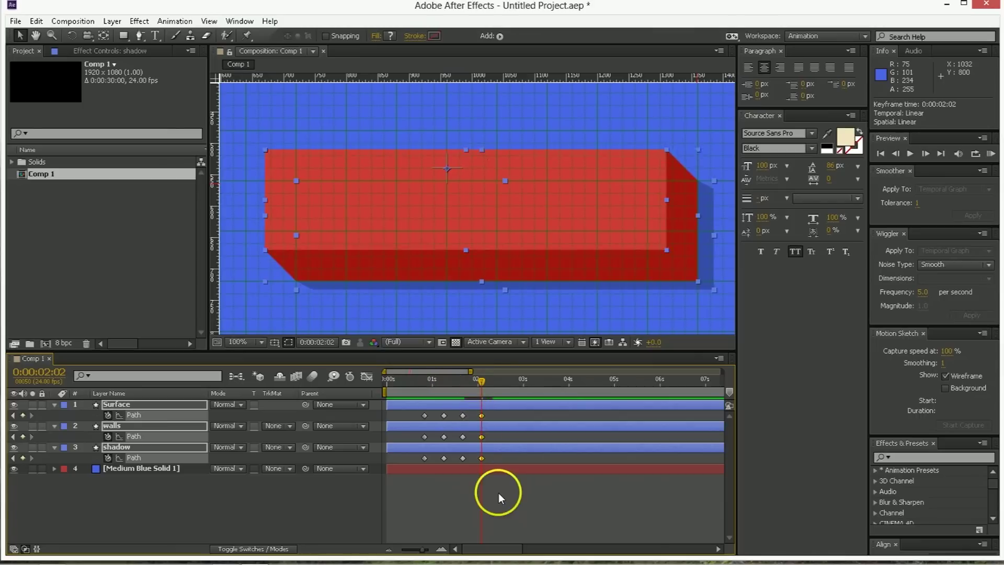
left_click(497, 493)
Step: Preview the motion from 0:00:00:20, then apply Easy Ease to all Path keyframes of Surface, walls and shadow in the Graph Editor
left_click(426, 393)
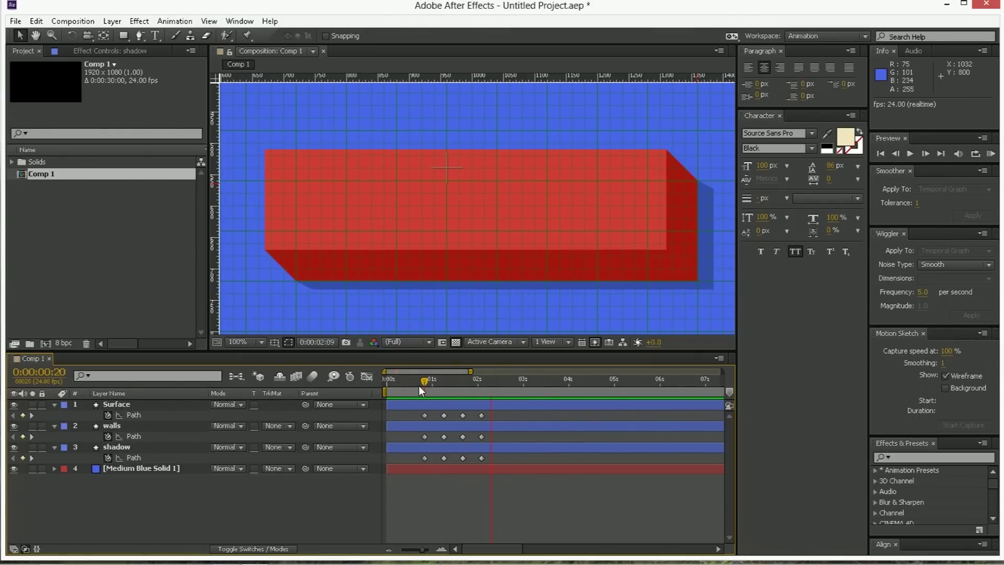
mouse_move(508, 414)
left_mouse_down()
mouse_move(461, 420)
mouse_move(408, 458)
mouse_move(508, 413)
left_mouse_up()
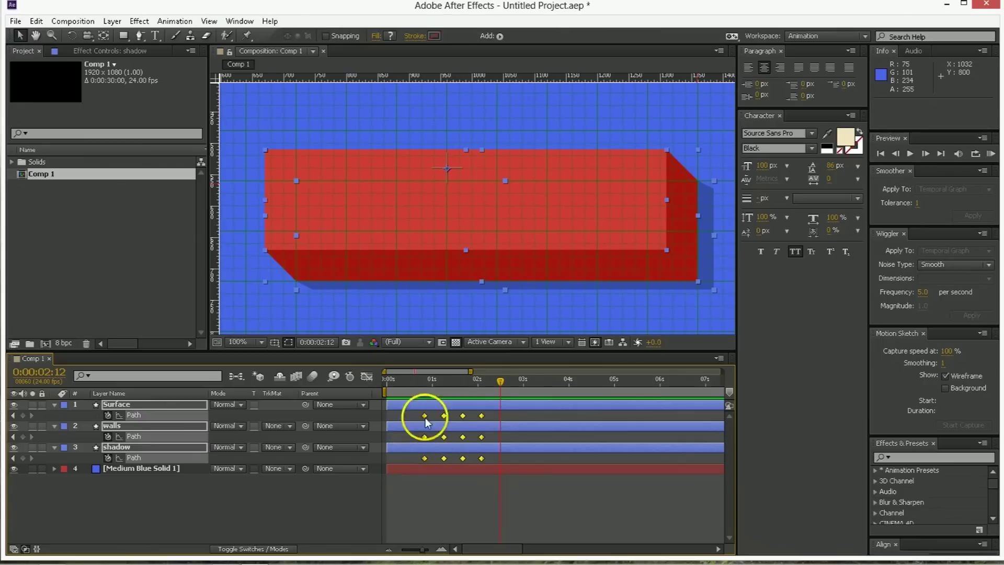
left_click(367, 376)
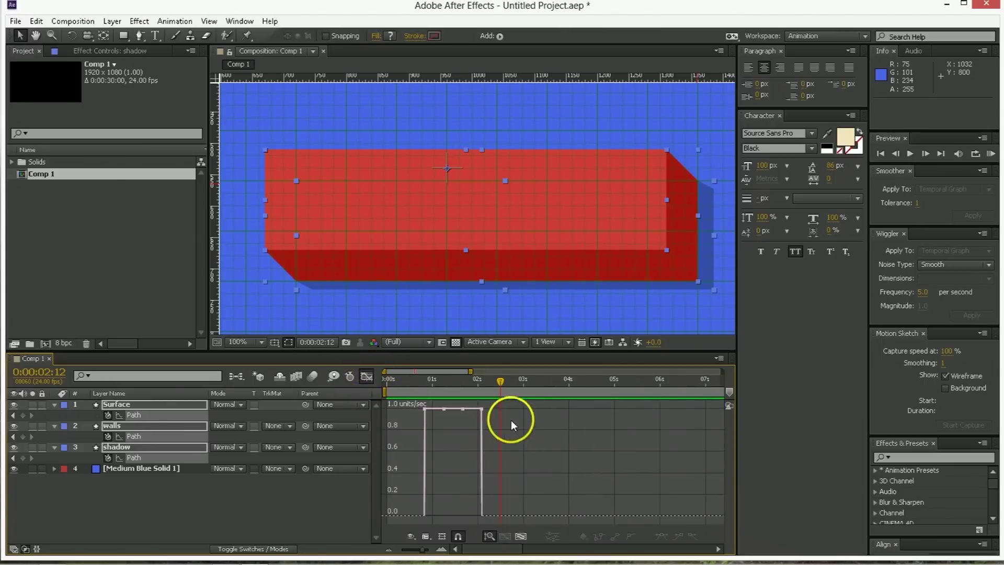
left_click_drag(511, 419, 388, 396)
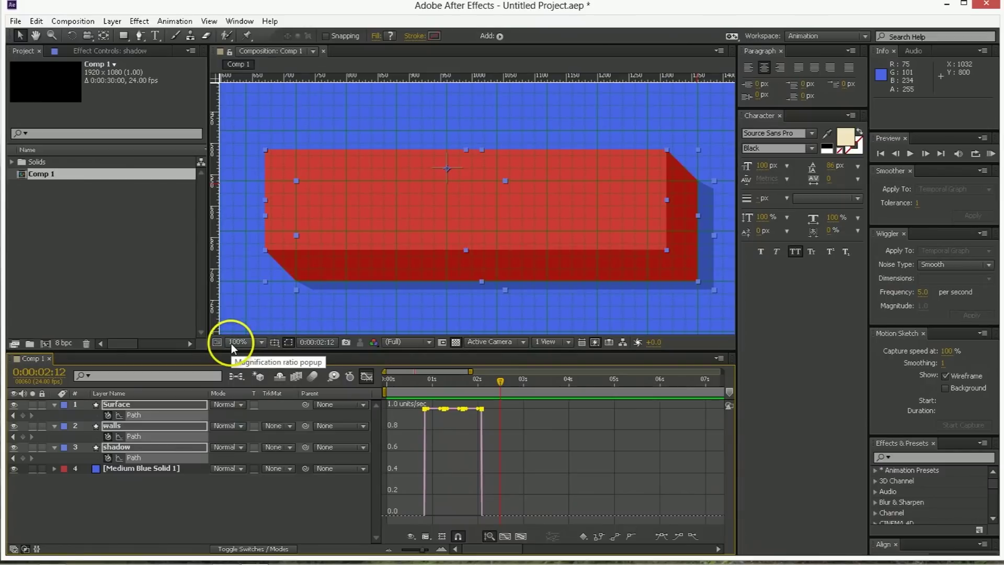
key("F9")
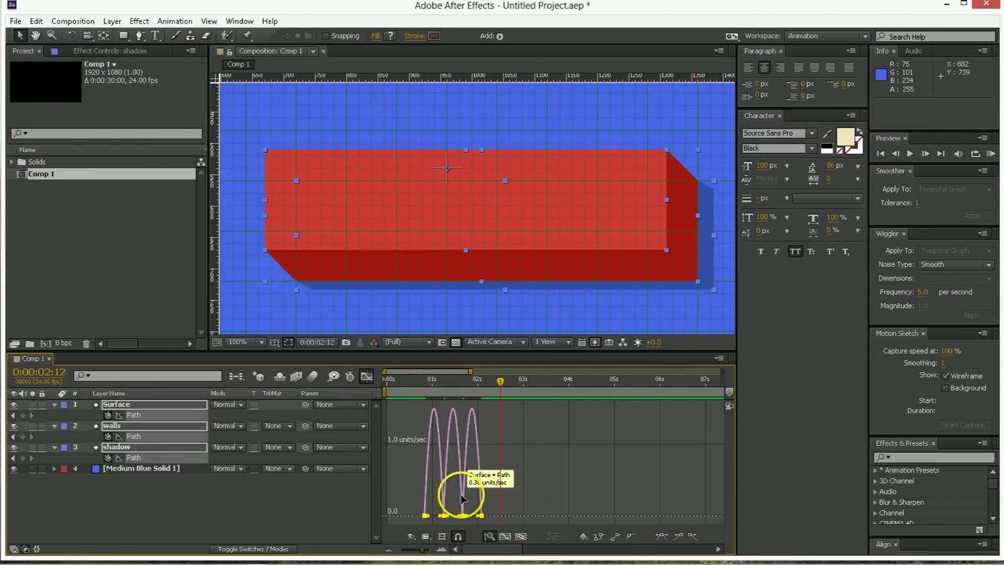
Step: Stretch the influence handles in the speed graph so the first two moves peak late and the last one peaks early
left_click(483, 521)
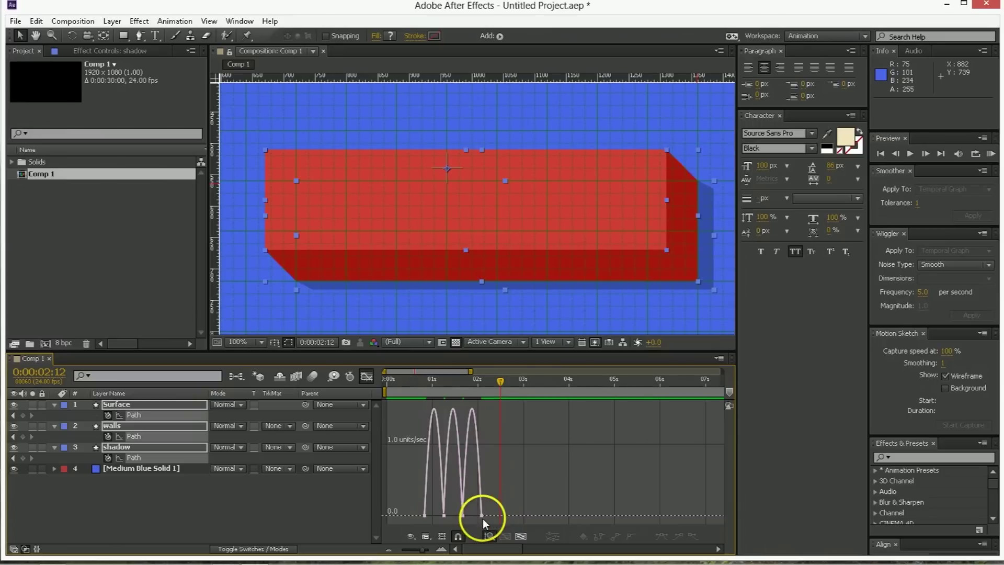
left_click(477, 518)
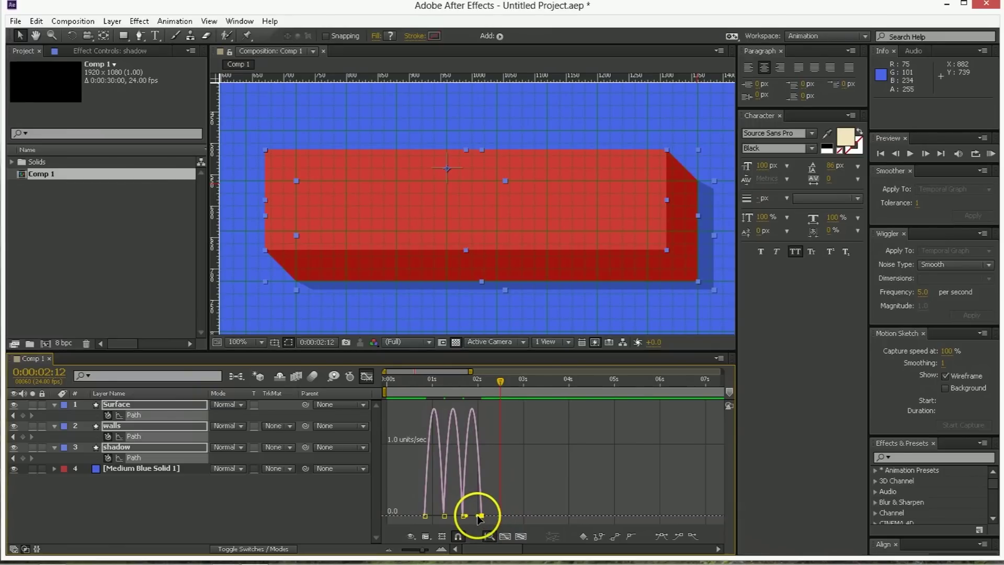
mouse_move(477, 516)
left_mouse_down()
mouse_move(438, 512)
mouse_move(459, 515)
left_mouse_up()
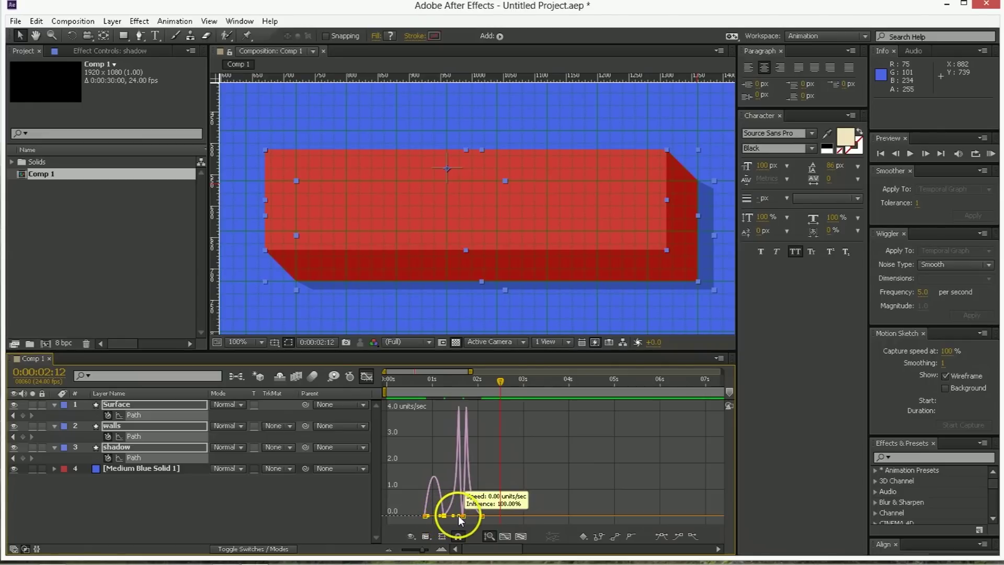
left_click(426, 517)
left_click_drag(431, 516, 446, 515)
left_click(521, 535)
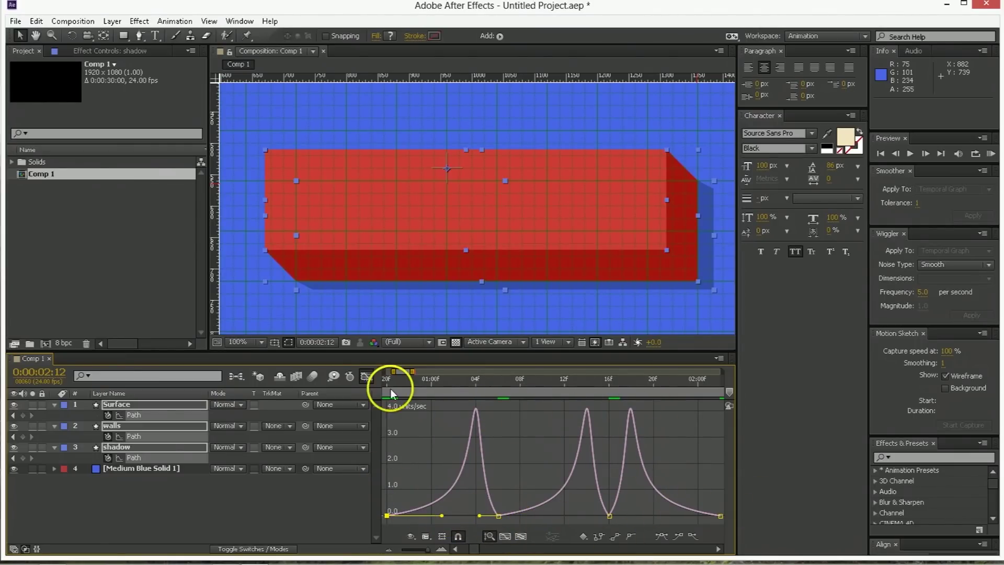
Step: Play the eased button animation from the first frame and again from 0:00:00:20
left_click_drag(390, 388, 382, 388)
key("space")
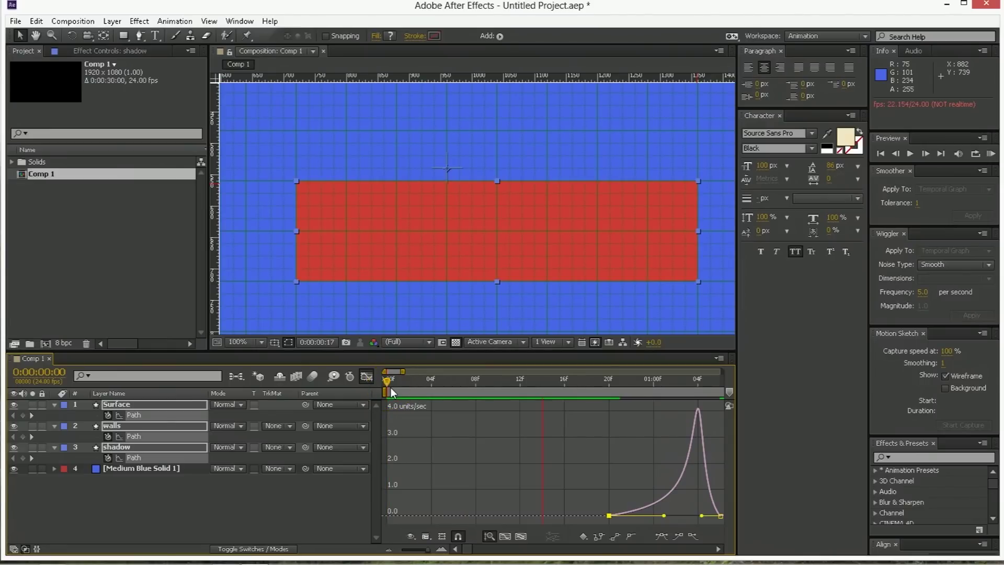
key("space")
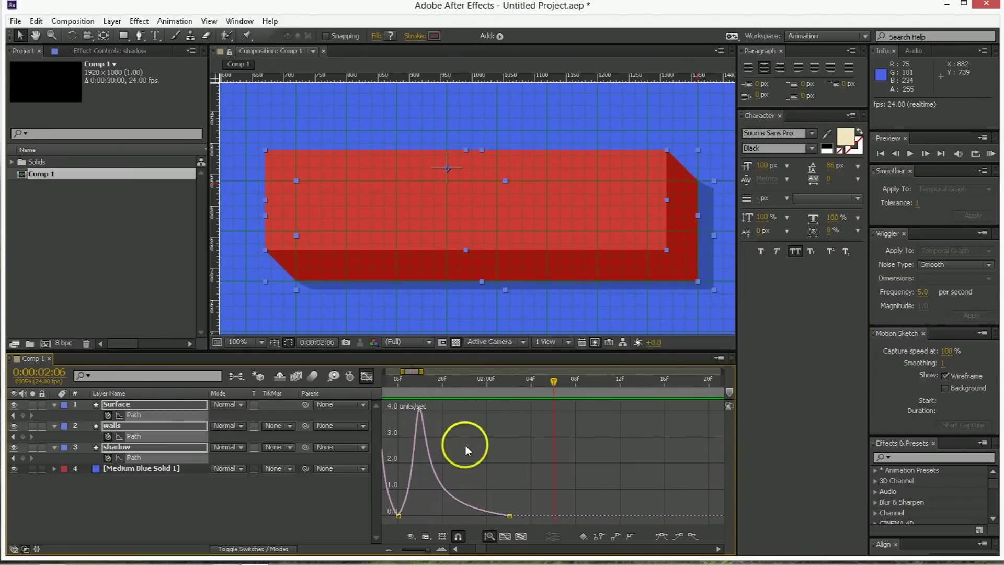
scroll(430, 447, "down", 1)
scroll(430, 447, "down", 1)
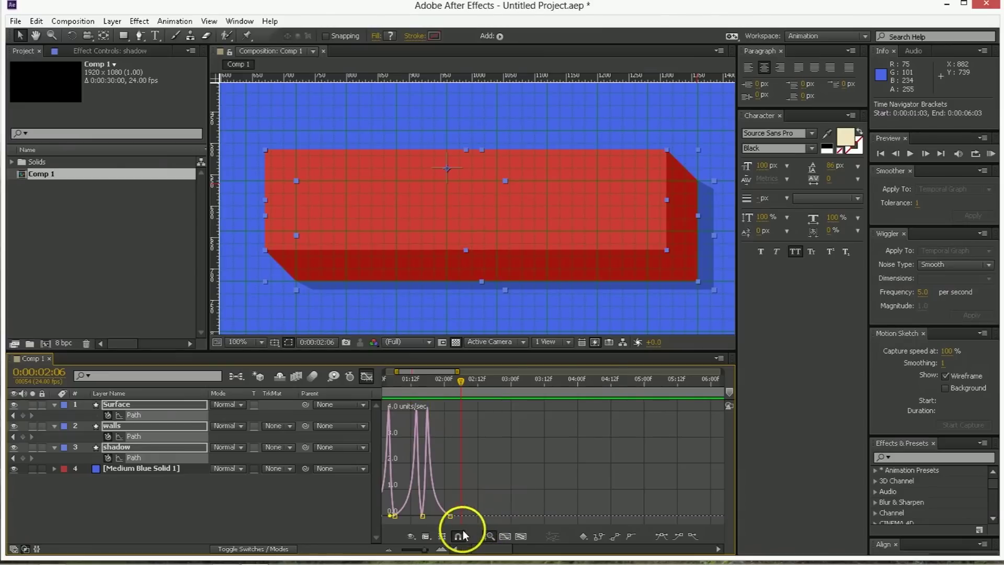
left_click(455, 548)
left_click(441, 390)
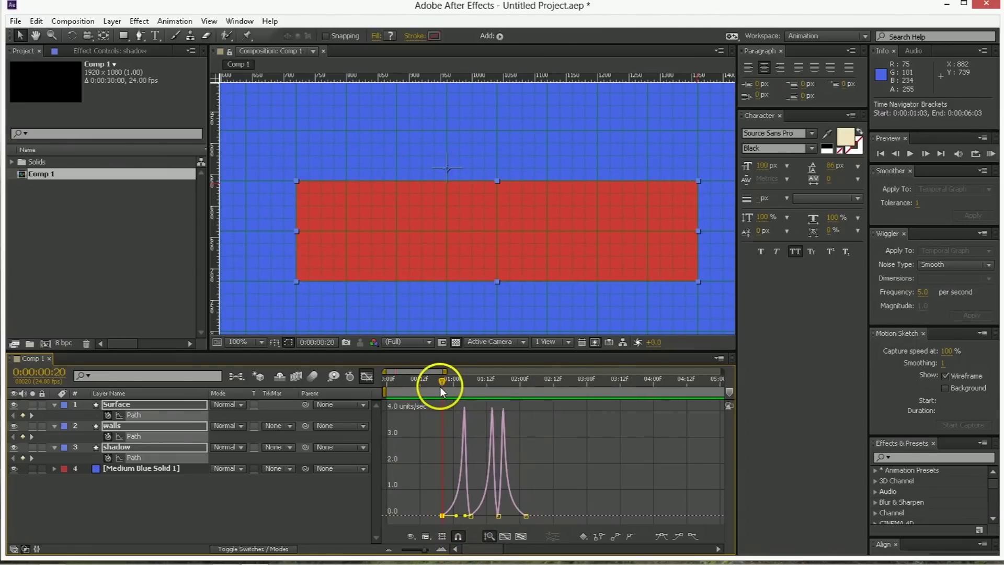
key("space")
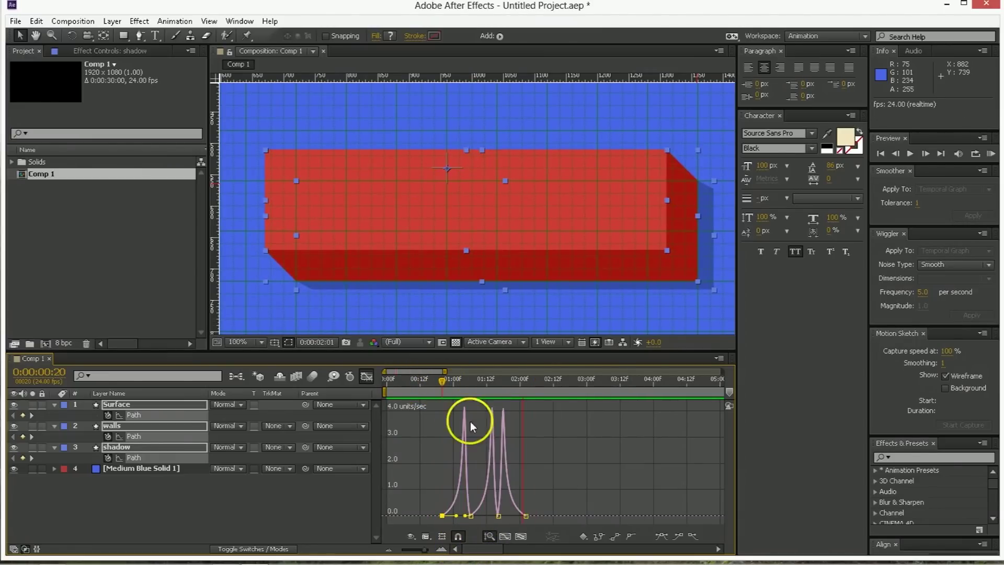
Step: Leave the Graph Editor and shift the last two columns of Path keyframes so the earlier one sits at 0:00:02:14
left_click(367, 377)
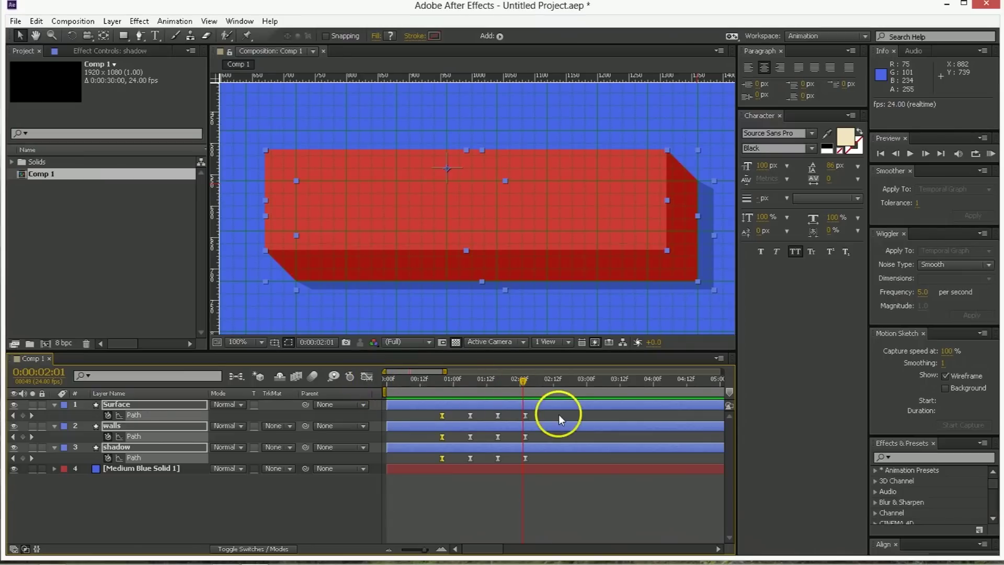
left_click_drag(451, 382, 470, 385)
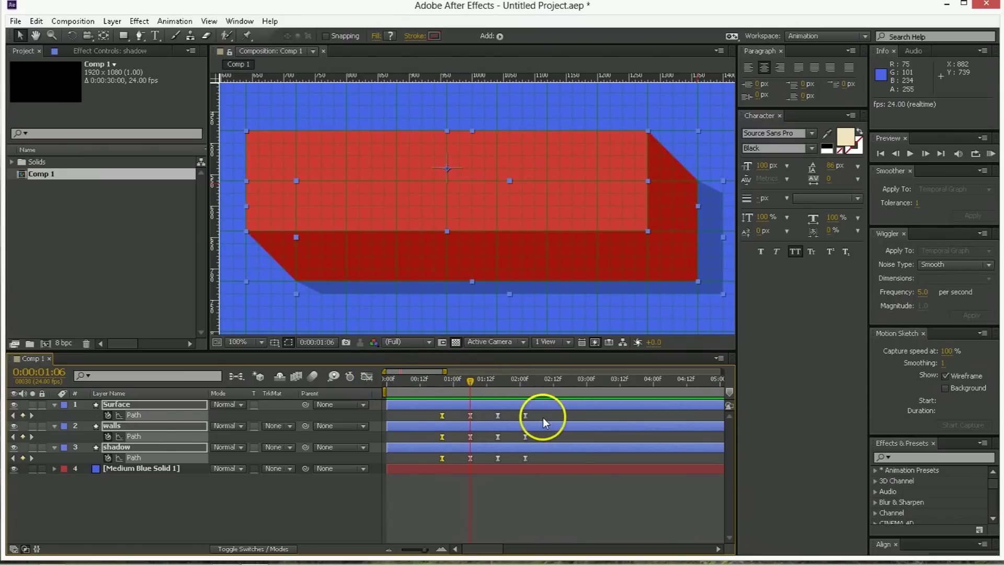
left_click_drag(543, 417, 530, 448)
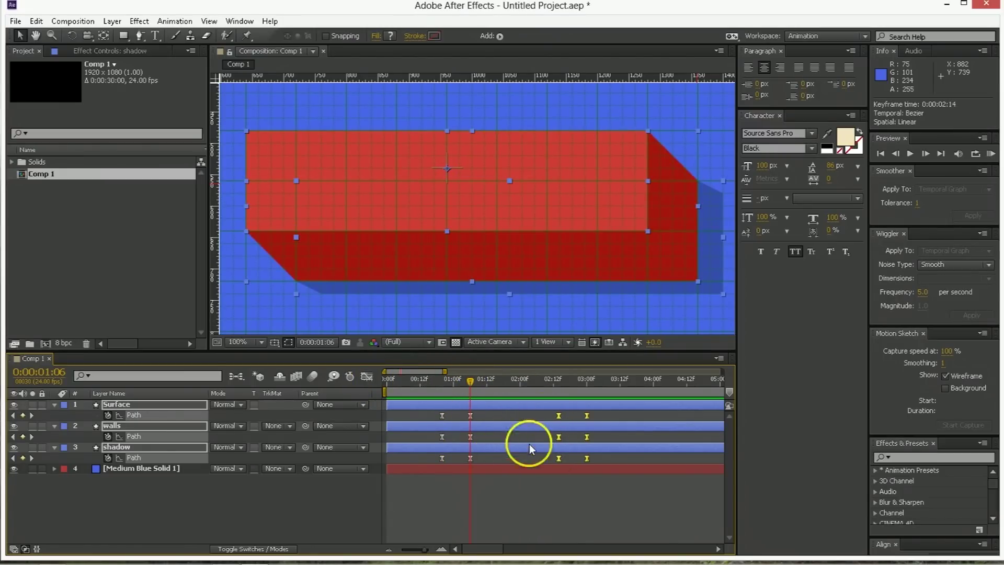
Step: Copy the 0:00:01:06 Path keyframes of Surface, walls and shadow to 0:00:01:16 to hold the raised pose
left_click_drag(479, 410, 466, 401)
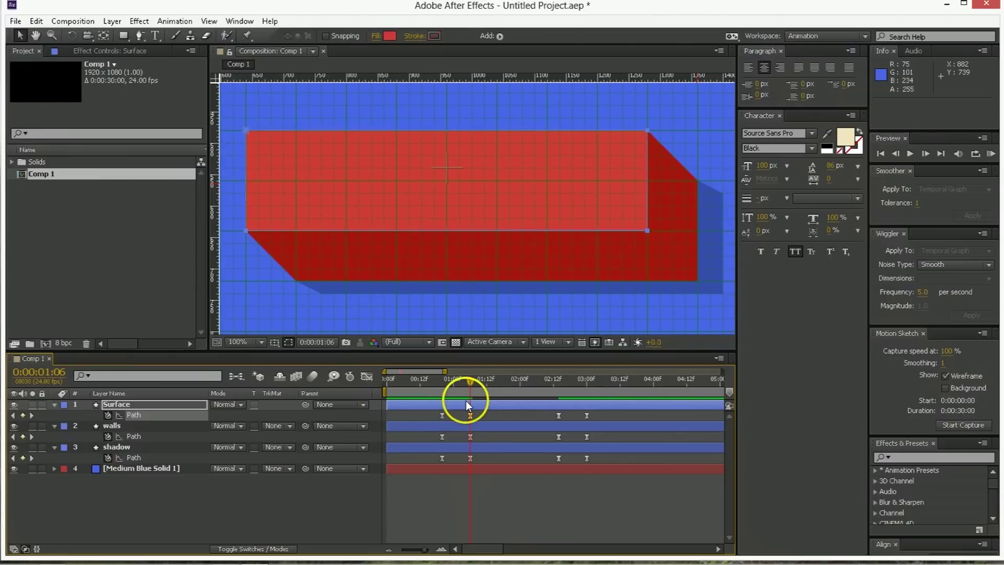
key("shift+Page_Down")
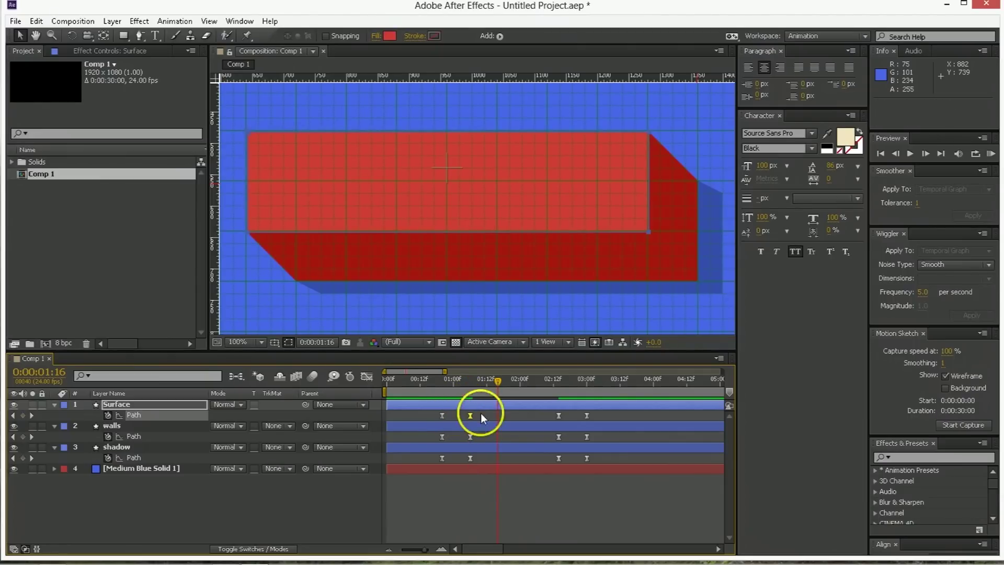
left_click(471, 436)
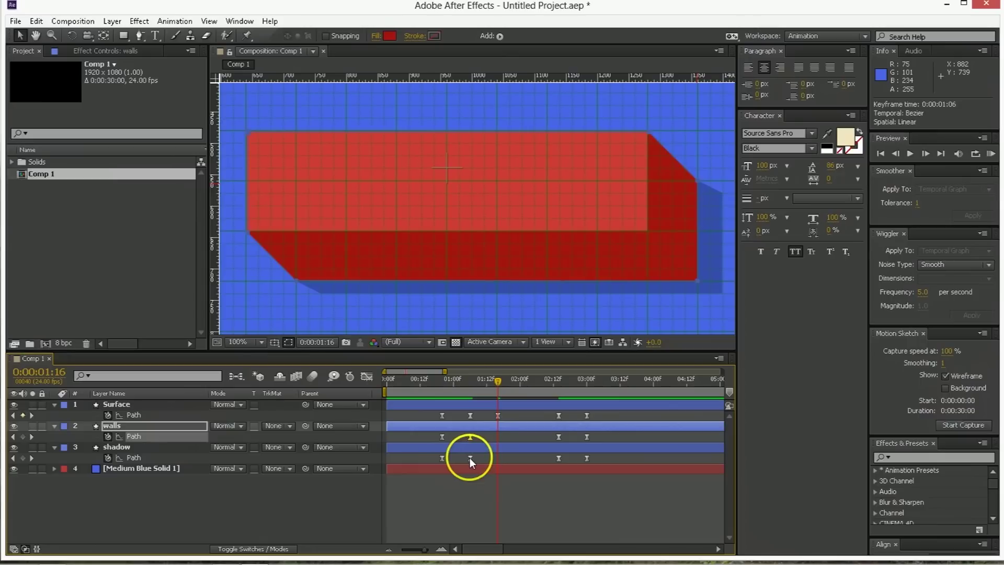
key("ctrl+c")
key("ctrl+v")
left_click(469, 457)
key("ctrl+v")
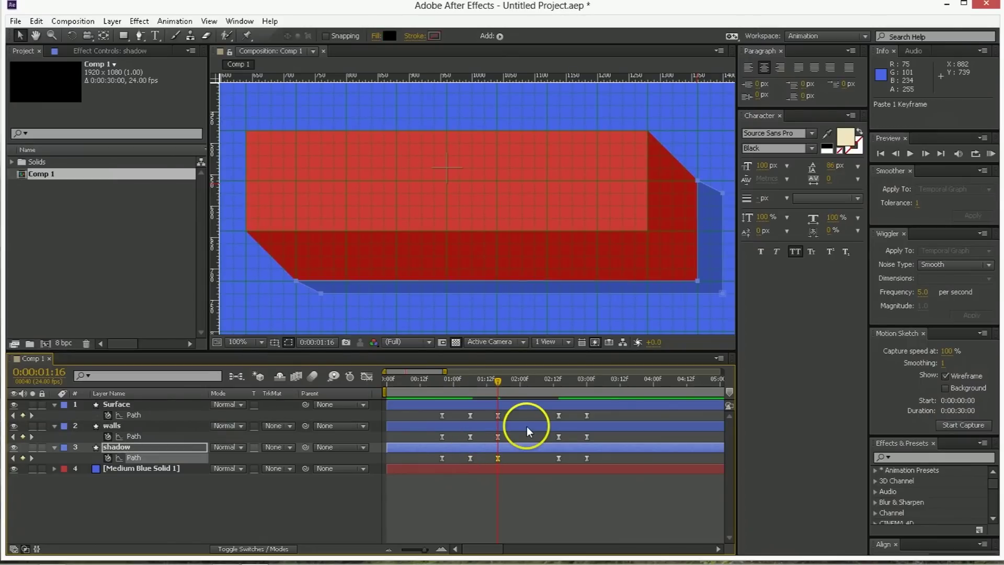
Step: Move the last two columns of Path keyframes to 0:00:02:02 and 0:00:02:12, and the first column to 0:00:00:10
key("shift+Page_Down")
left_click(602, 413)
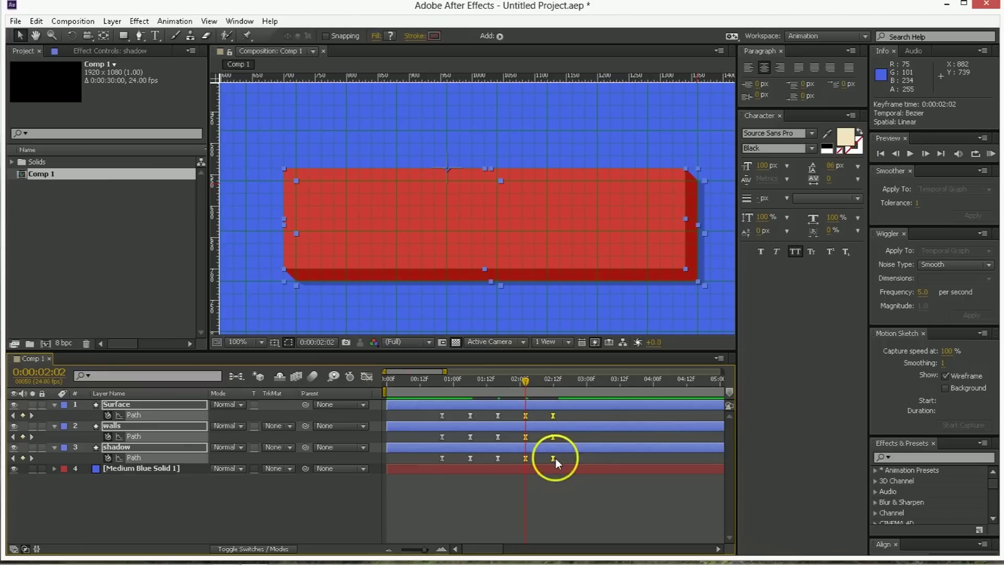
left_click(442, 388)
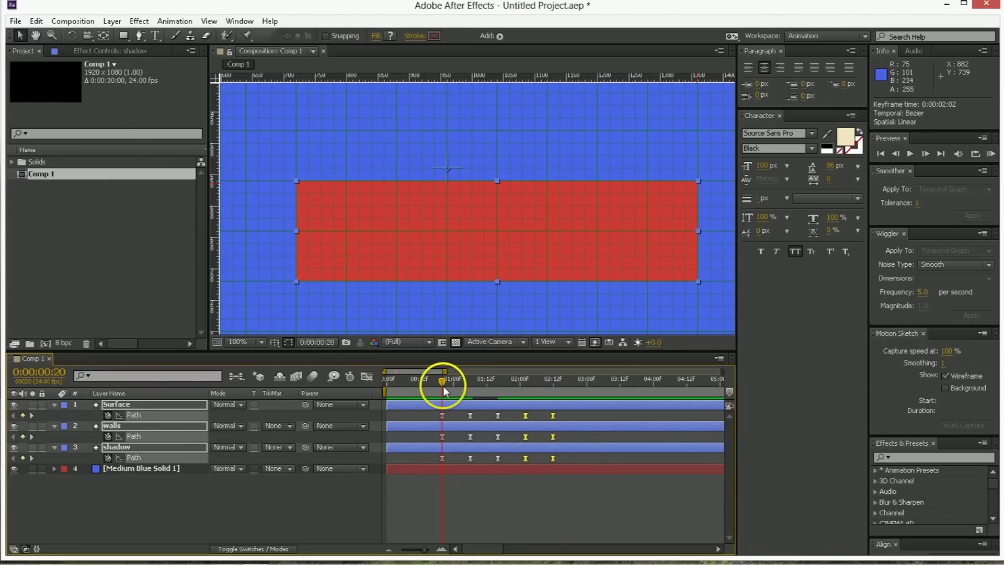
left_click_drag(450, 413, 419, 460)
Step: Play the retimed animation, then replay it from 0:00:00:10 with the composition view at 50%
key("space")
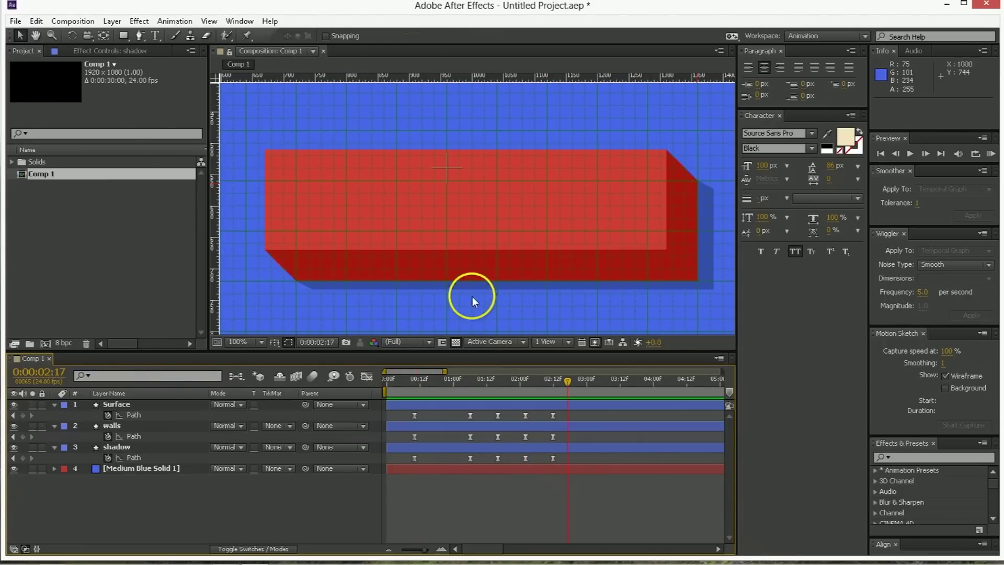
scroll(470, 293, "down", 1)
left_click(414, 383)
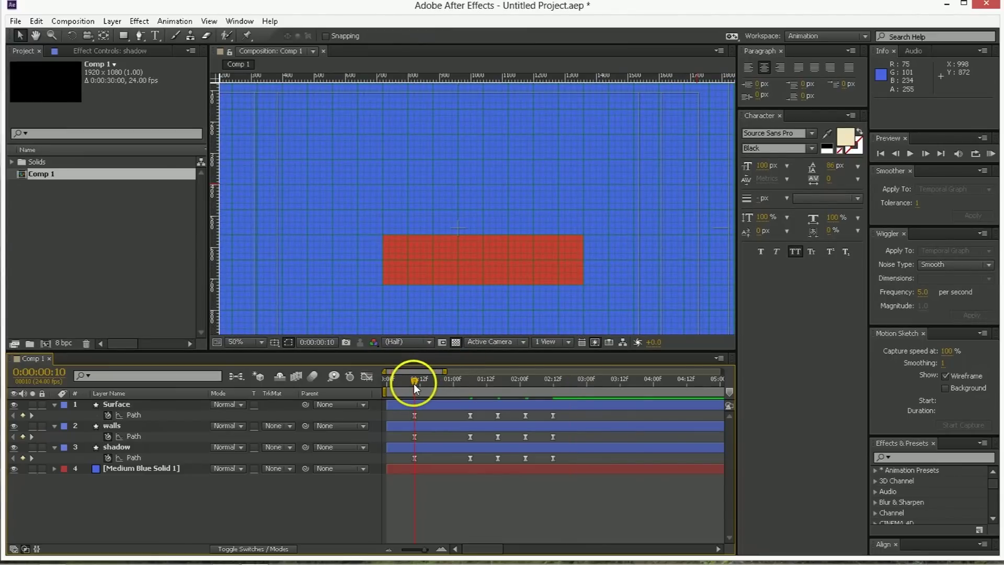
key("space")
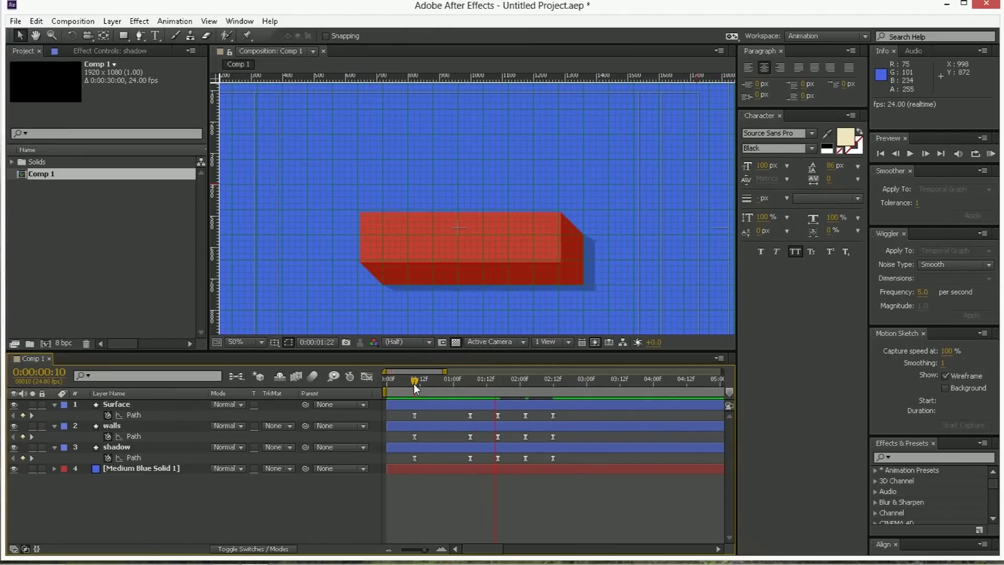
Step: Go to 0:00:02:12 and create a new text layer for the button's label
left_click_drag(533, 378, 553, 381)
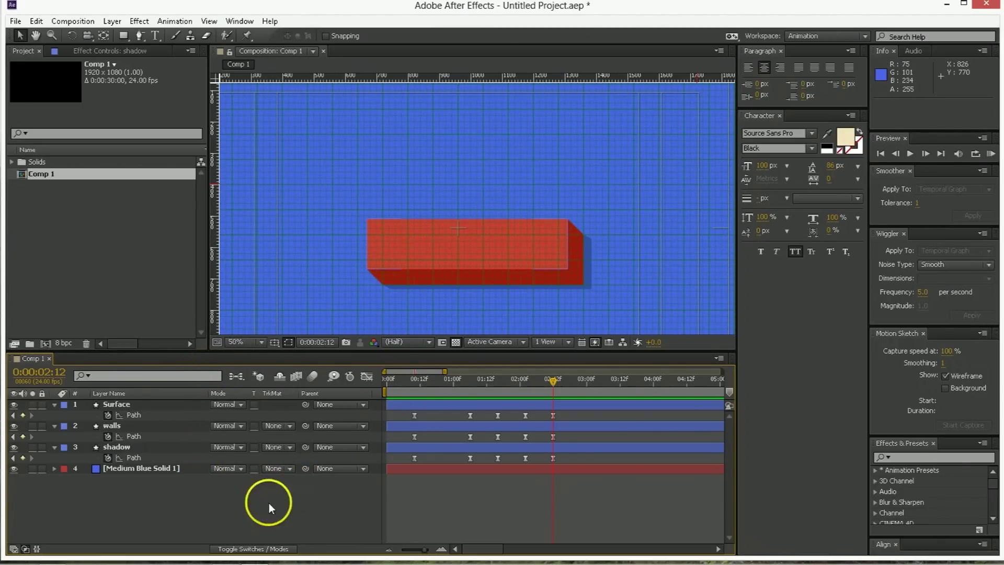
right_click(216, 503)
mouse_move(267, 372)
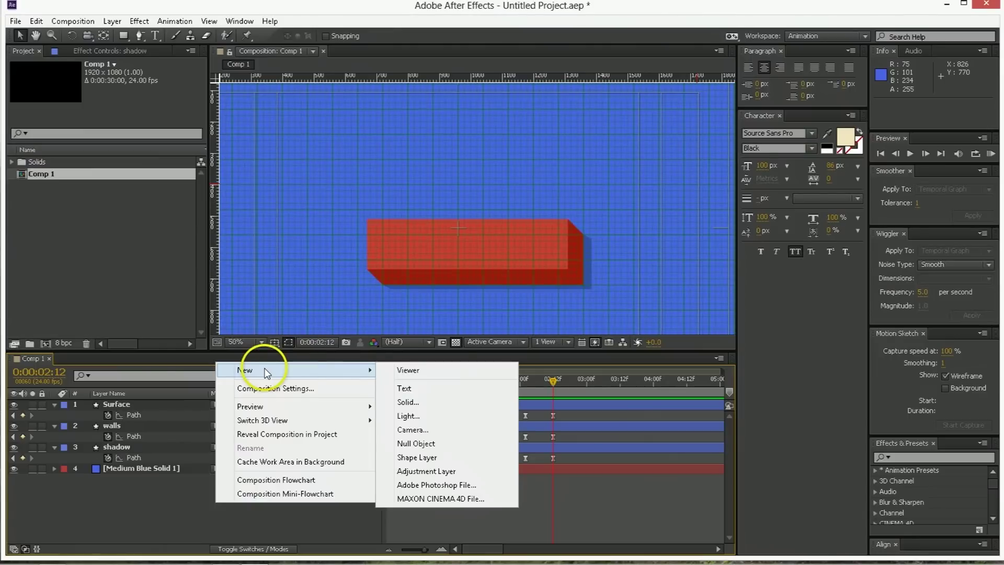
left_click(424, 391)
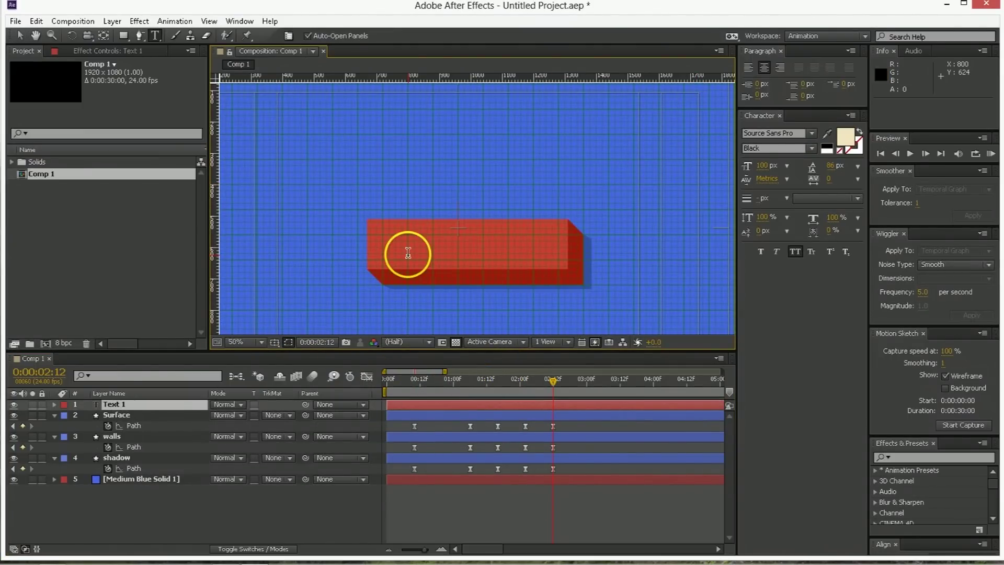
Step: Enter "PUSH ME!" as the button label and place the text on the button's front surface at about 980, 613
type("PUSH ME!")
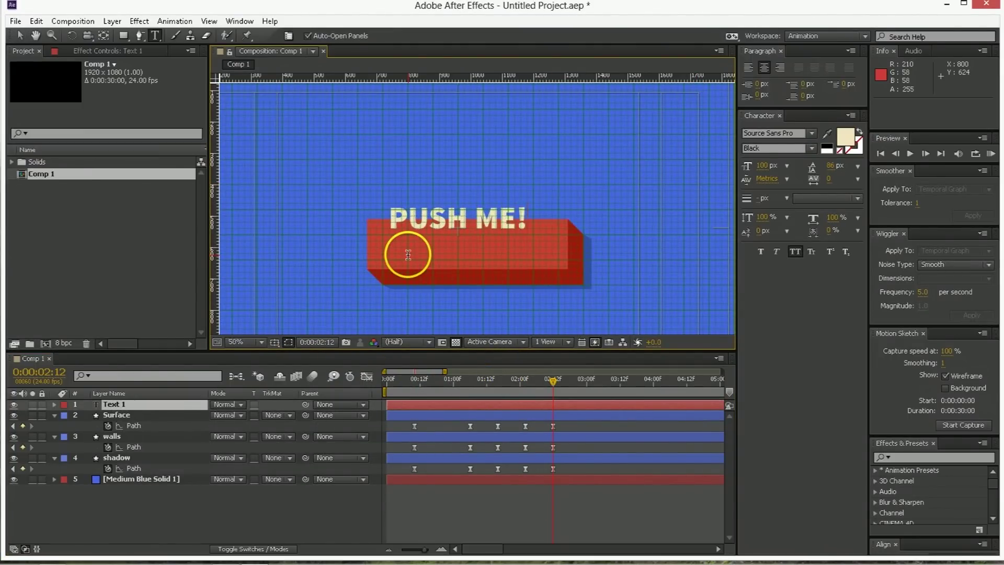
left_click(380, 453)
key("v")
left_click(439, 404)
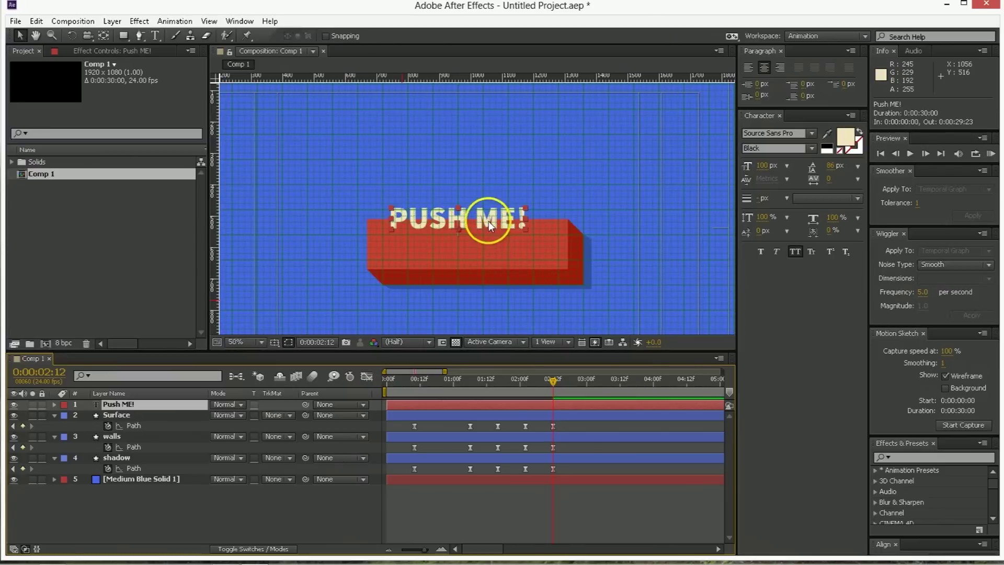
left_click_drag(486, 219, 493, 249)
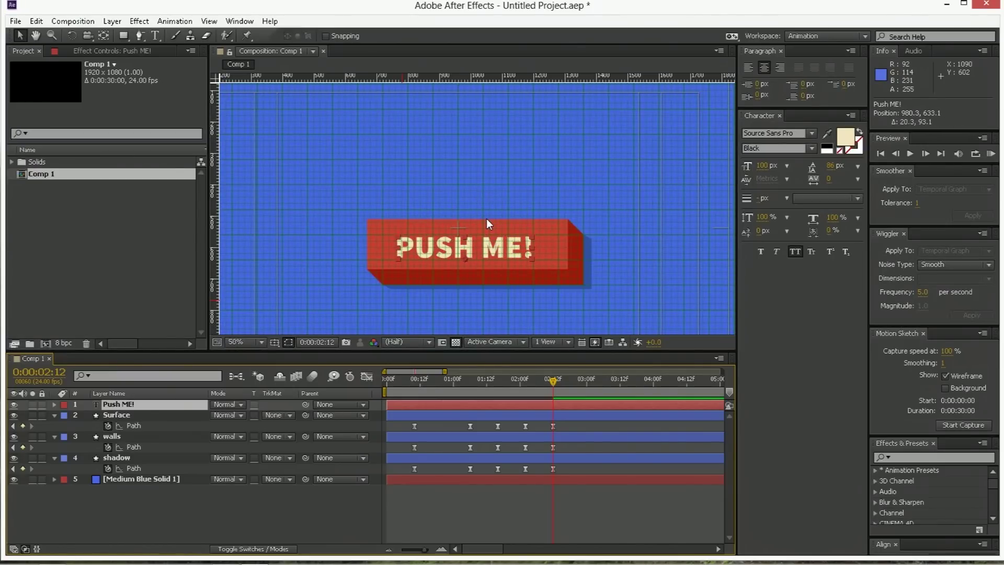
key("shift+Up")
key("shift+Up")
left_click(350, 350)
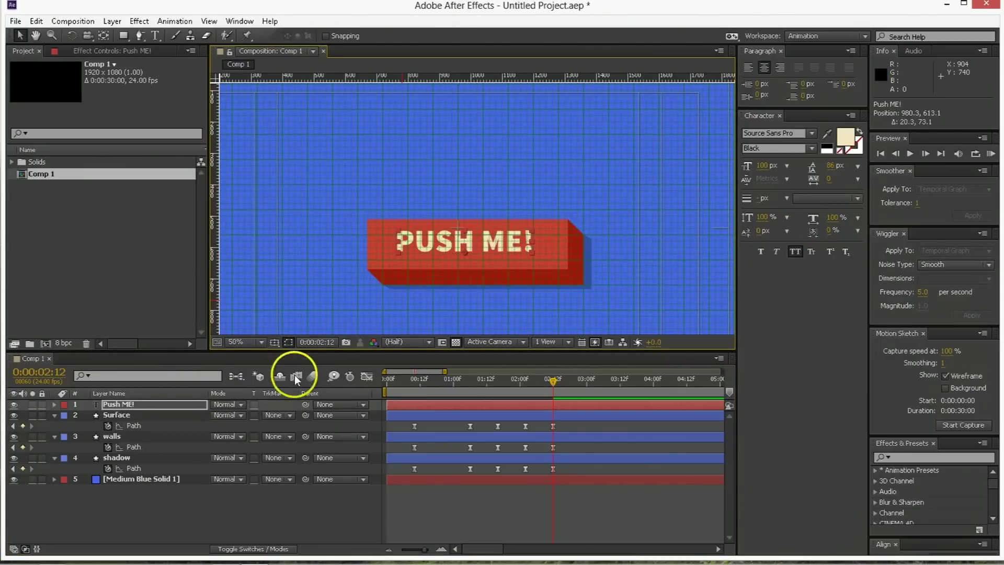
Step: Hide the composition grid and fine-tune the label's position to 986.3, 620.1
left_click(273, 341)
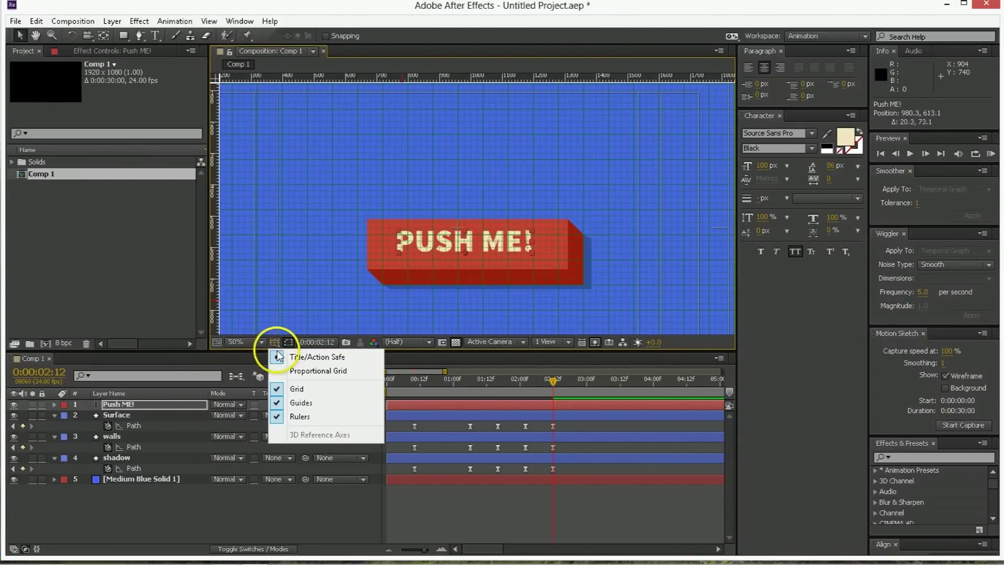
left_click(295, 390)
scroll(468, 296, "up", 1)
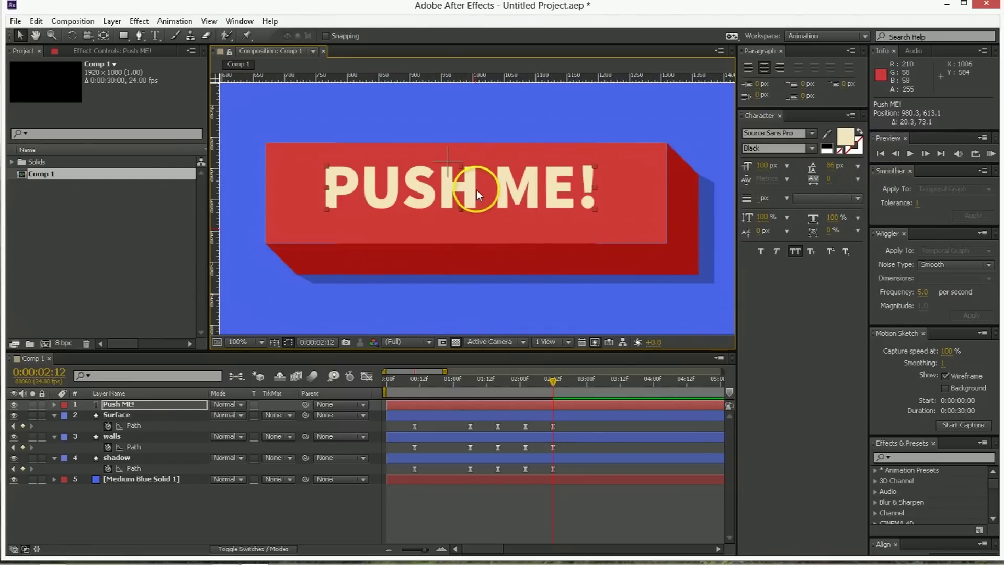
left_click_drag(475, 188, 478, 191)
left_click(451, 388)
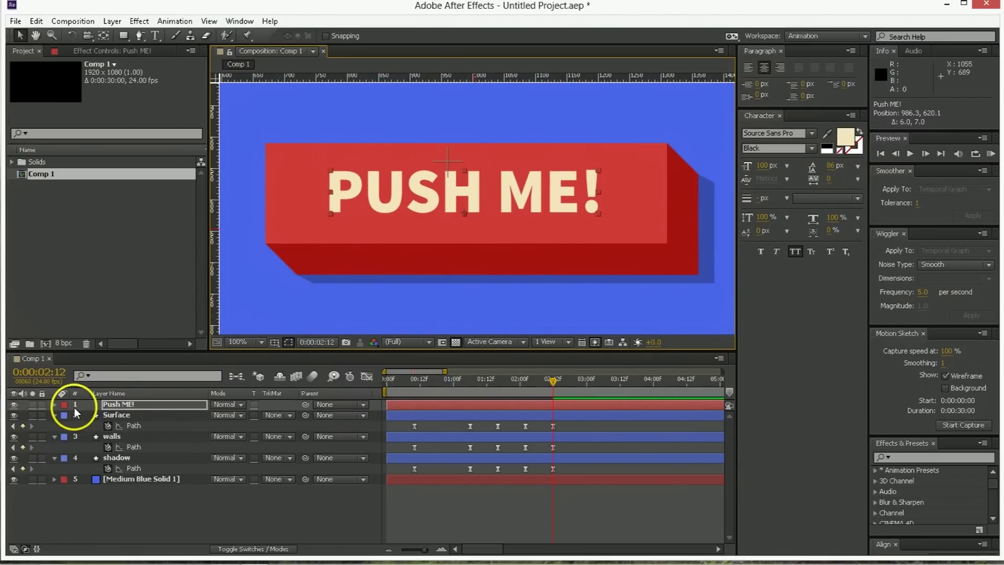
Step: Keyframe the text's Position at 0:00:02:12, and at 0:00:02:02 shift it to 1016.3, 650.1 to follow the pressed surface
key("p")
left_click(86, 415)
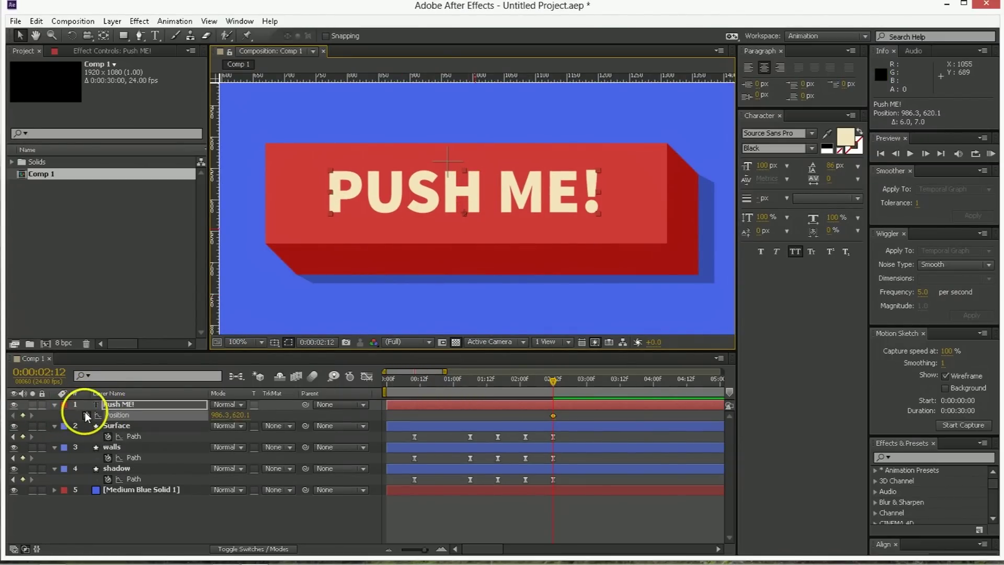
left_click_drag(534, 385, 522, 389)
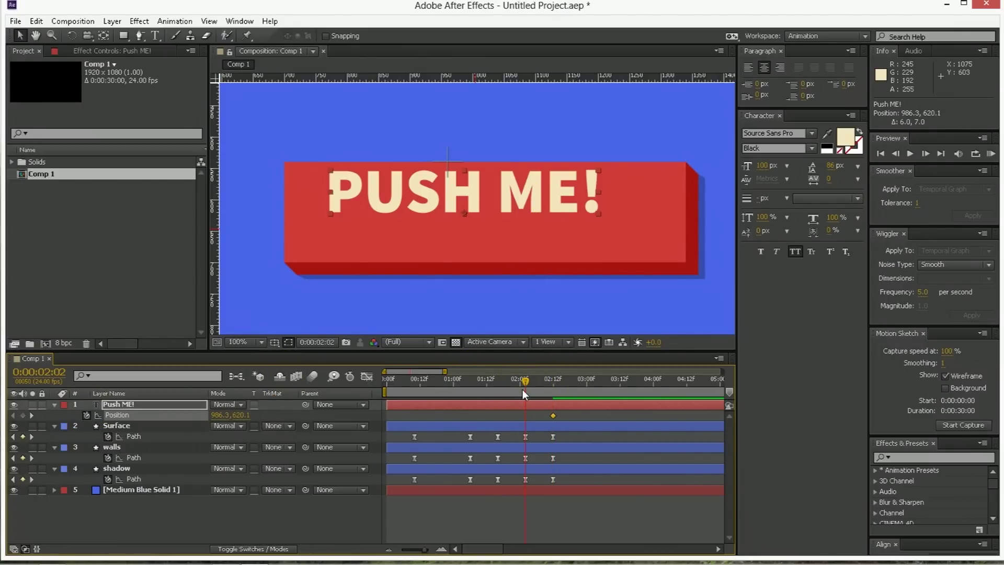
key("shift+Down")
key("shift+Right")
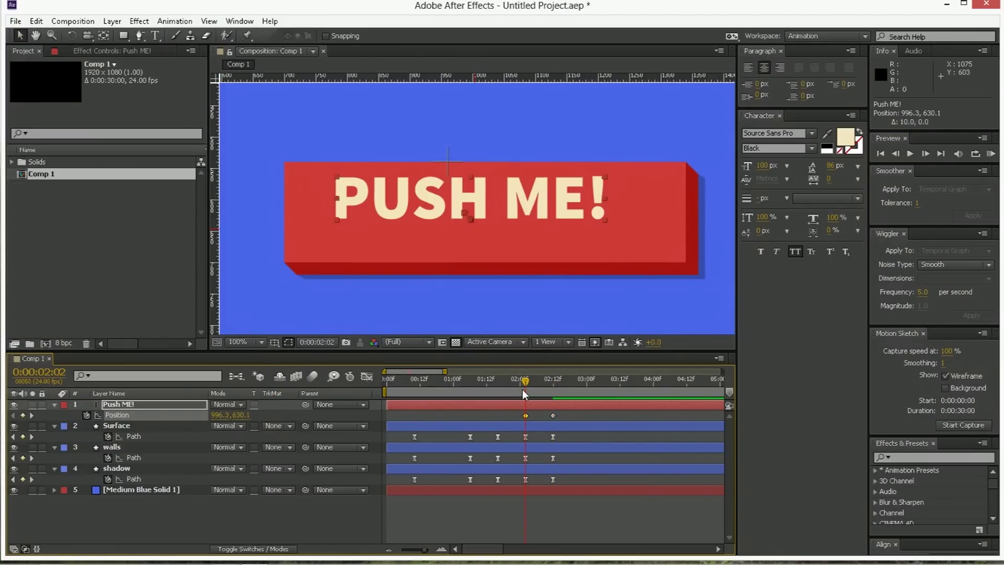
key("shift+Down")
key("shift+Right")
key("shift+Down")
key("shift+Right")
left_click(520, 202)
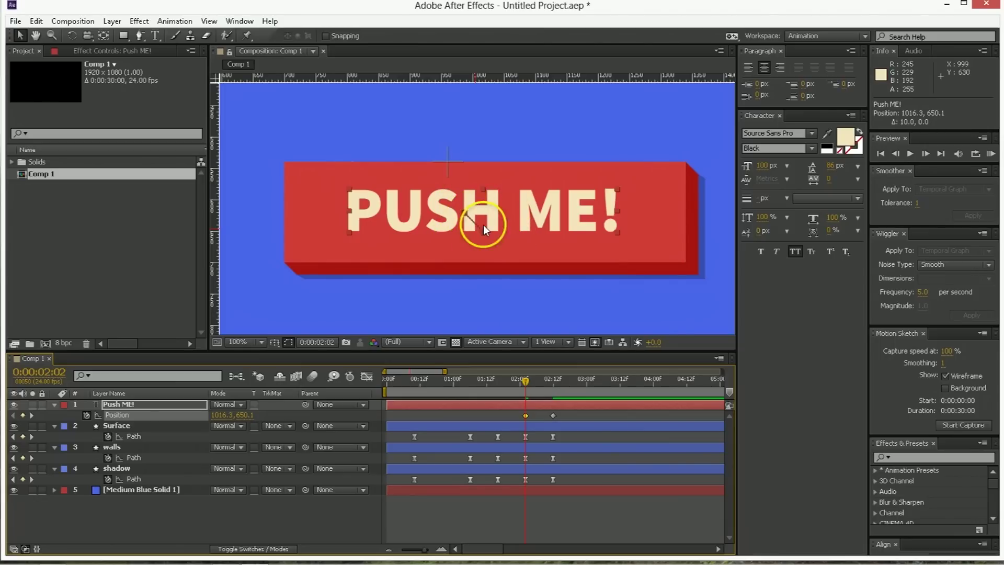
Step: Keyframe the text's Position on the raised surface at 0:00:01:16 and 0:00:01:06, and at 1036.3, 670.1 for the flat pose at 0:00:00:10
left_click(500, 385, "shift")
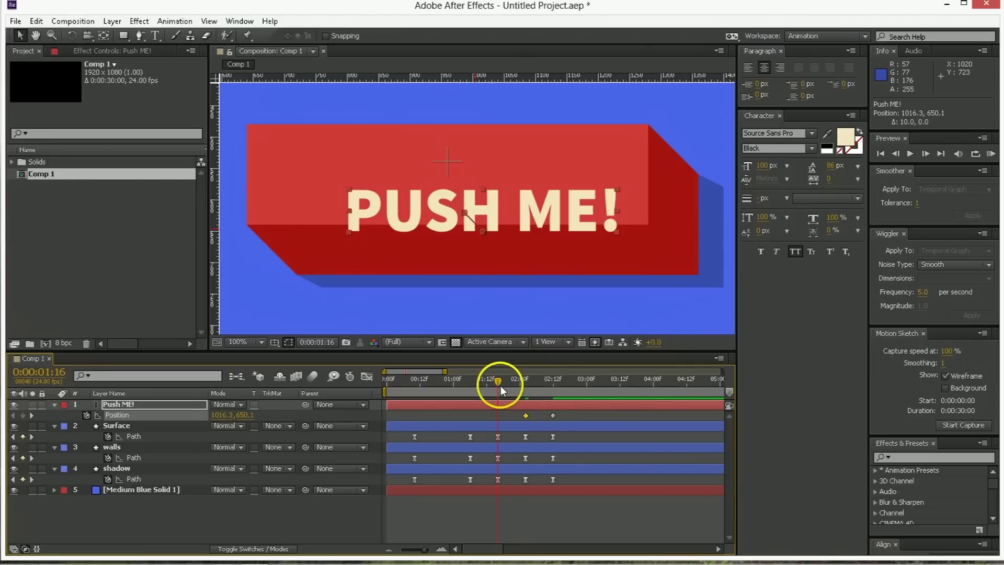
key("shift+Left")
key("shift+Left")
key("shift+Left")
key("shift+Left")
key("shift+Left")
key("shift+Left")
key("shift+Left")
key("shift+Up")
key("shift+Up")
key("shift+Up")
key("shift+Up")
key("shift+Up")
key("shift+Up")
key("shift+Up")
key("shift+Down")
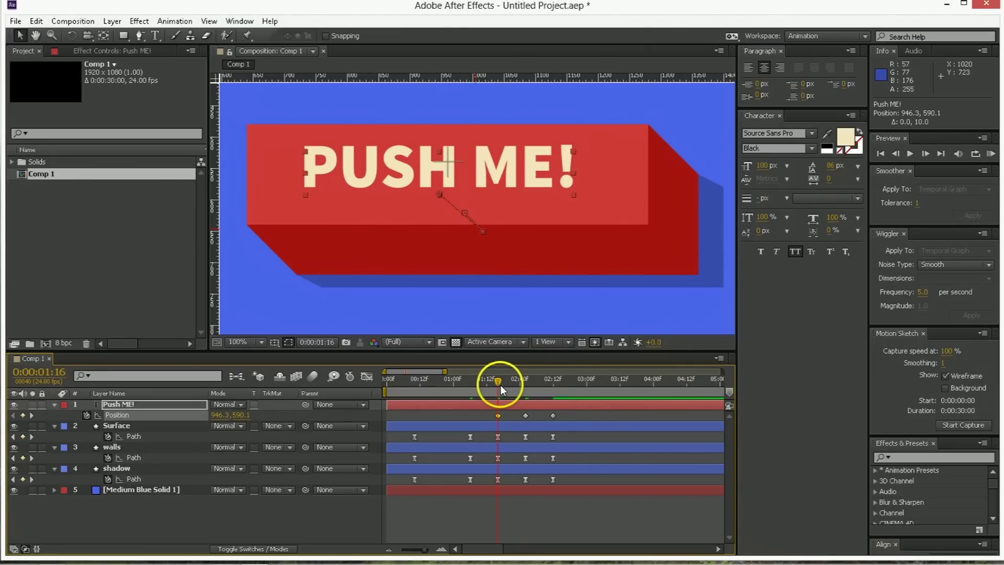
key("shift+Right")
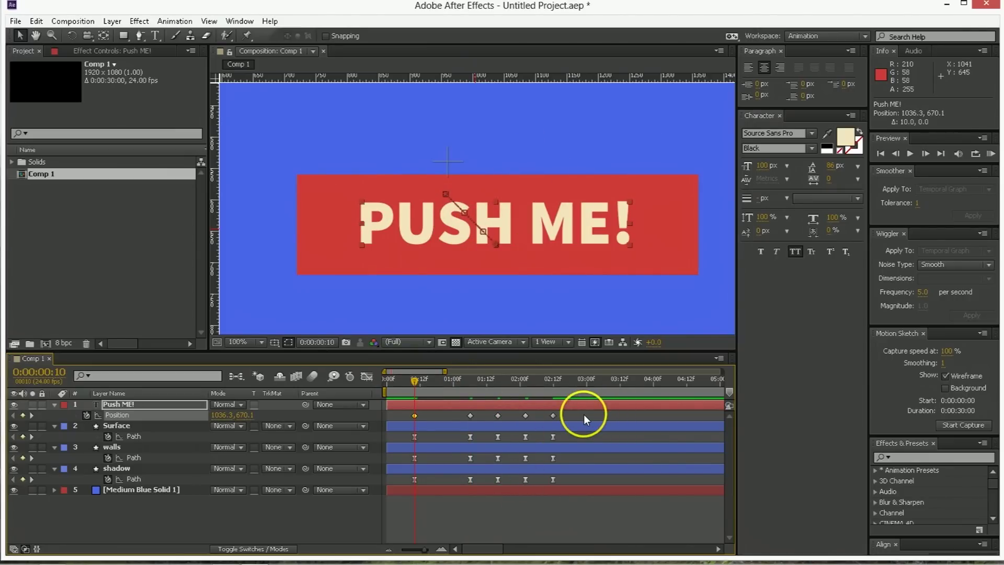
Step: Play the animation with the moving label, then apply Easy Ease to all of the text's Position keyframes
key("space")
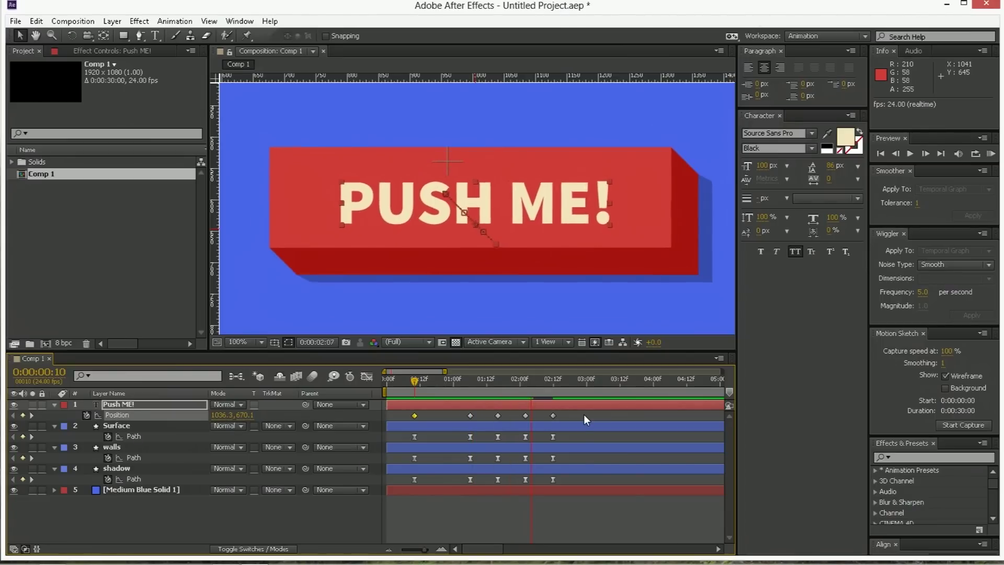
key("space")
mouse_move(570, 413)
left_mouse_down()
mouse_move(407, 418)
mouse_move(570, 413)
left_mouse_up()
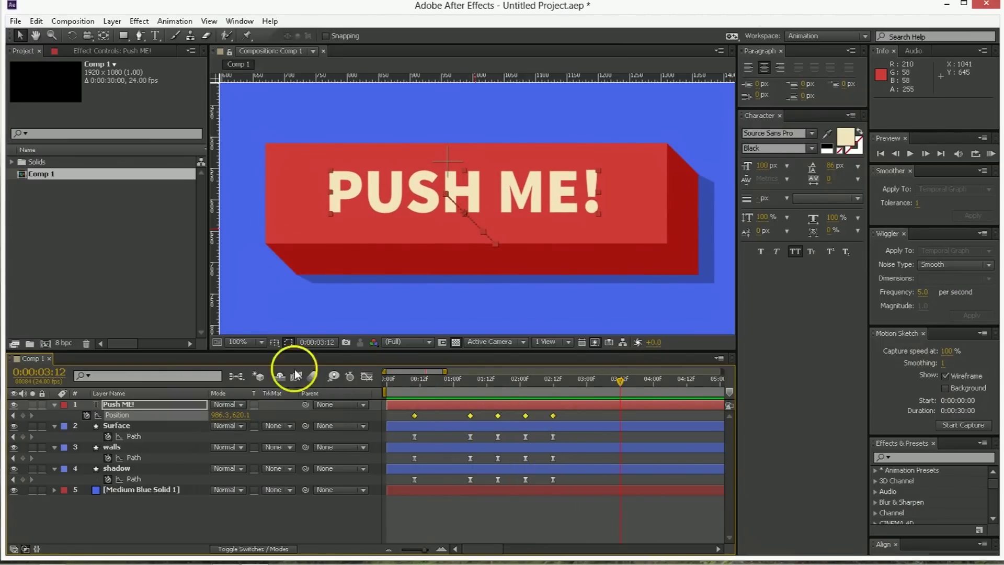
left_click(367, 376)
left_click_drag(577, 405, 404, 522)
left_click(660, 535)
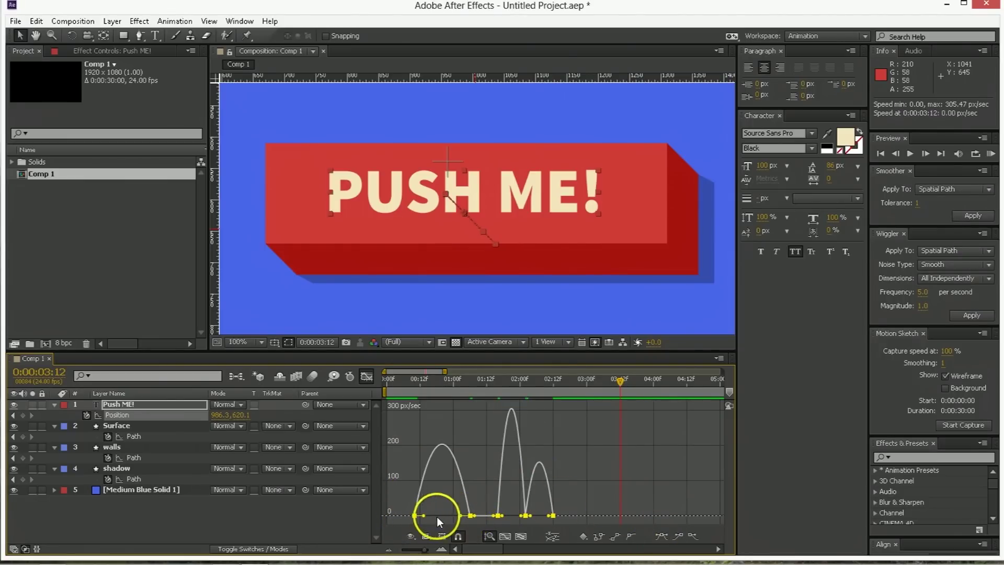
mouse_move(437, 517)
left_mouse_down()
mouse_move(459, 518)
mouse_move(450, 516)
left_mouse_up()
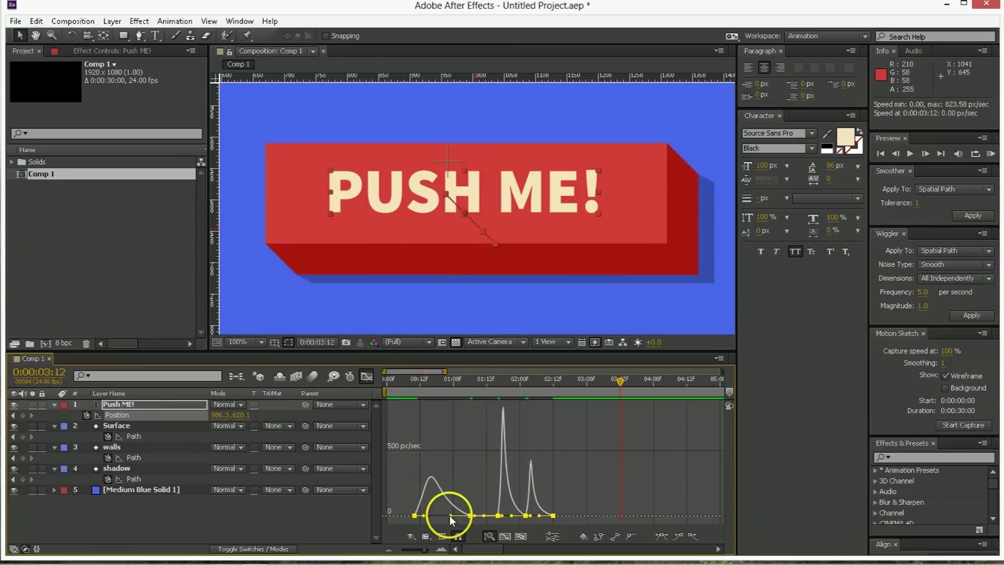
left_click(553, 514)
key("ctrl+z")
left_click(571, 496)
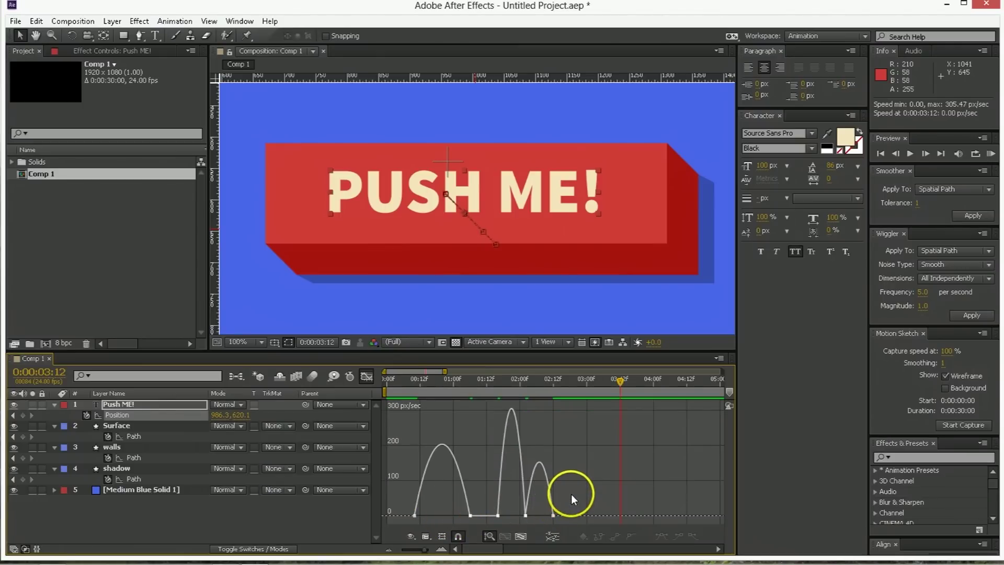
Step: Match the text's Position speed graph to Surface's Path graph by lengthening the outgoing ease at 0:00:00:10 and 0:00:01:16 and the incoming ease at 0:00:02:12
left_click(146, 438)
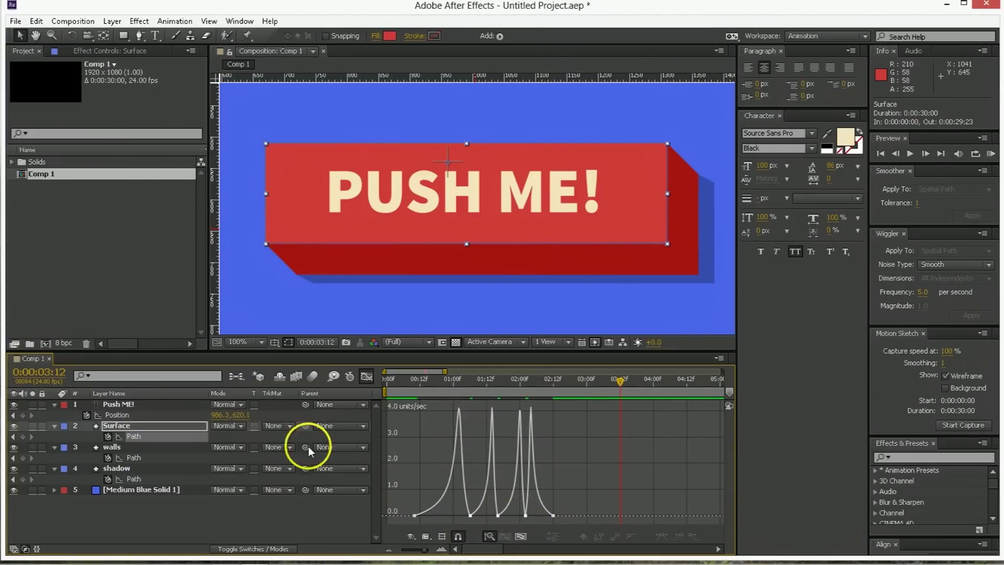
left_click(161, 415)
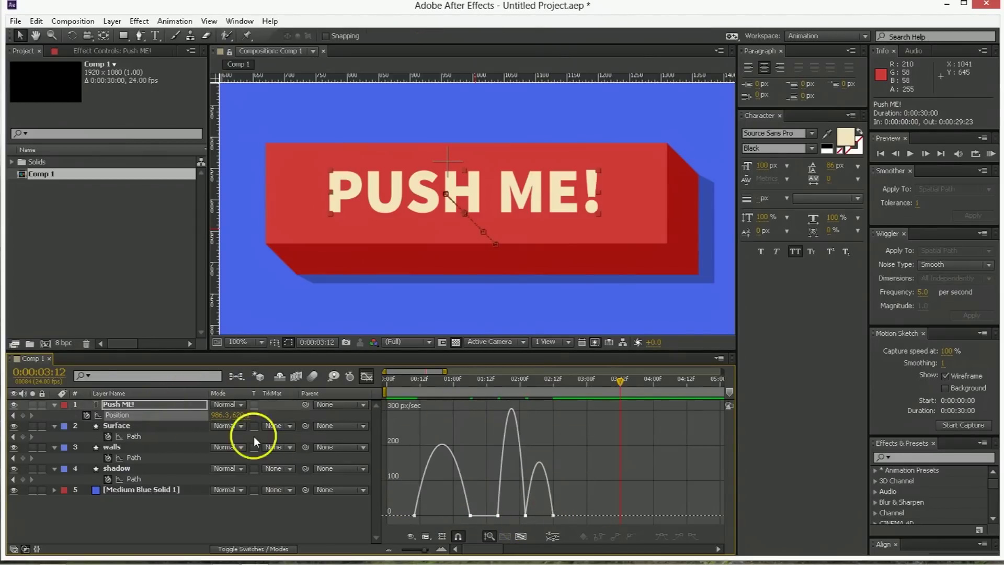
left_click(414, 515)
left_click_drag(425, 515, 457, 514)
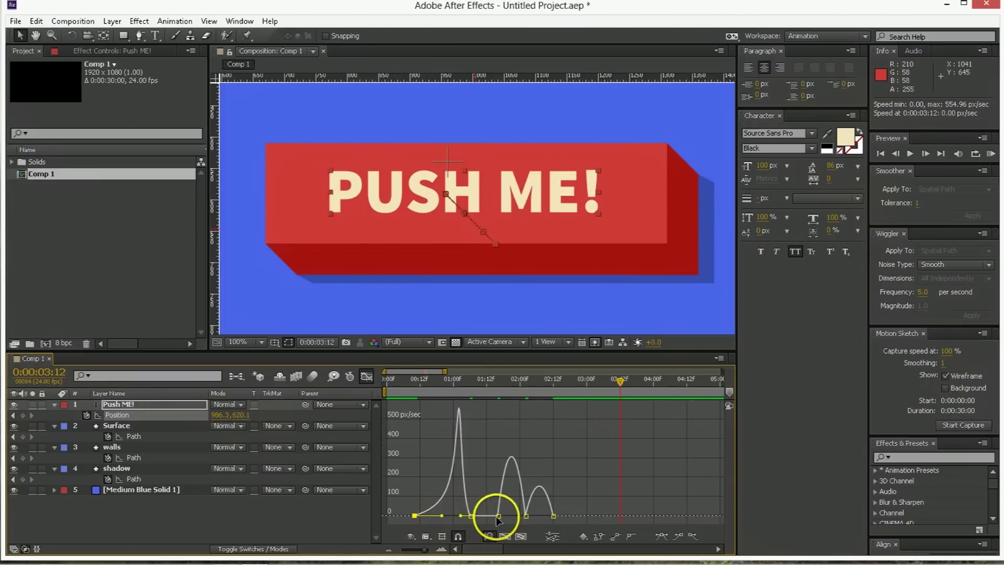
left_click(498, 516)
left_click_drag(503, 515, 532, 514)
Step: Play the animation from 0:00:00:07 to check the label's adjusted easing against the button
left_click(407, 386)
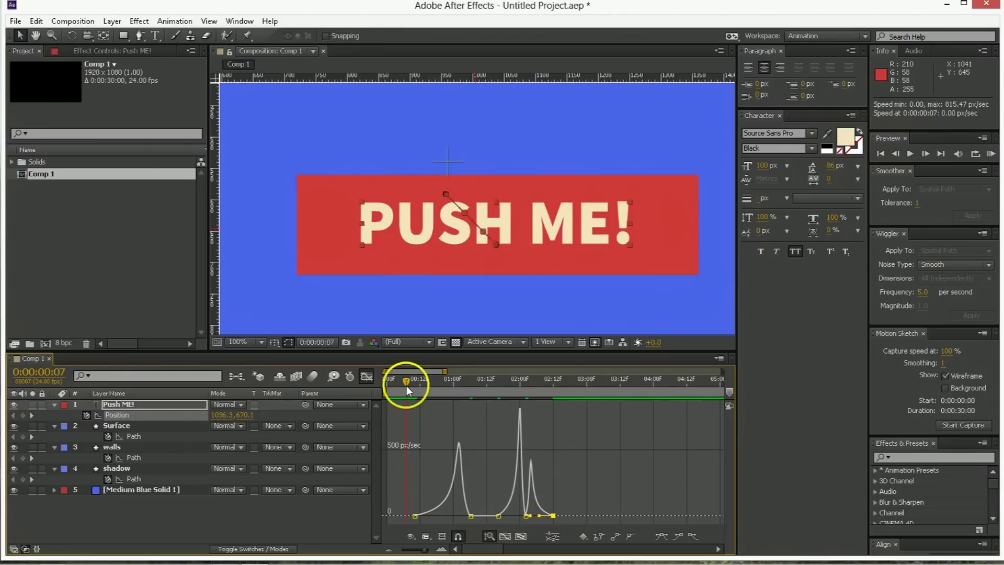
key("space")
key("space")
left_click(524, 443)
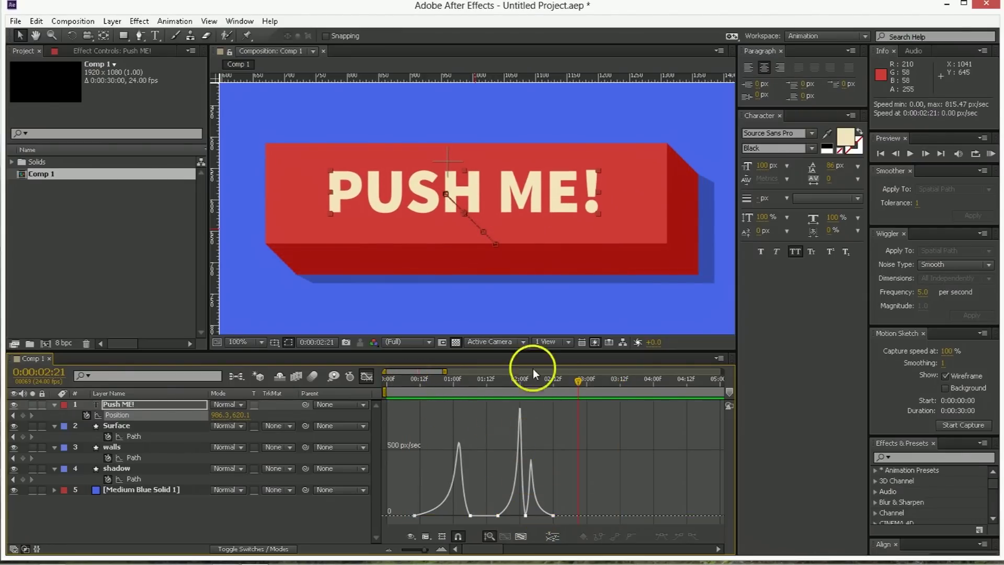
Step: Close the speed graph and replay the animation from 0:00:00:10 with the composition view at 50%
scroll(524, 320, "down", 2)
left_click(349, 376)
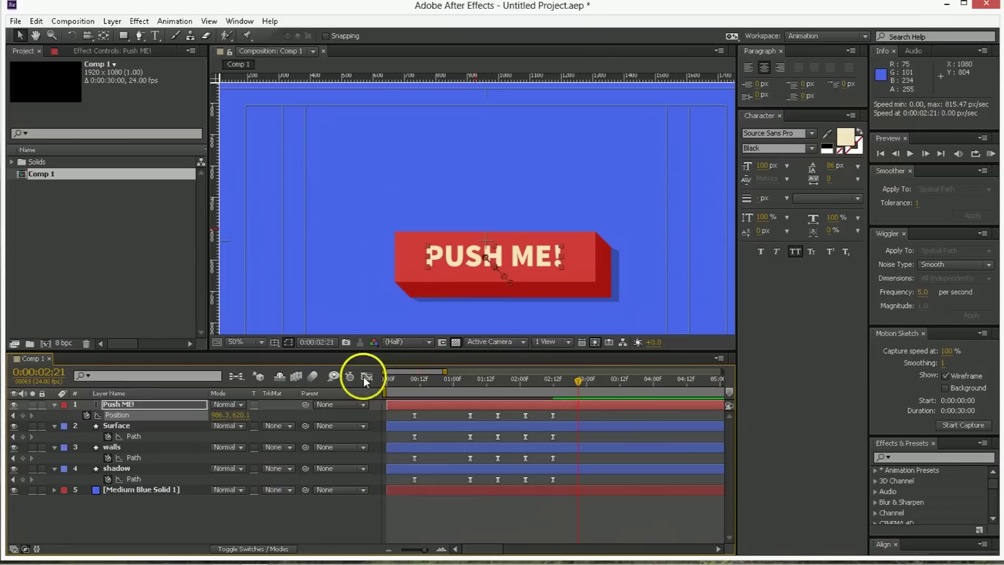
left_click(410, 432)
left_click(414, 390)
key("space")
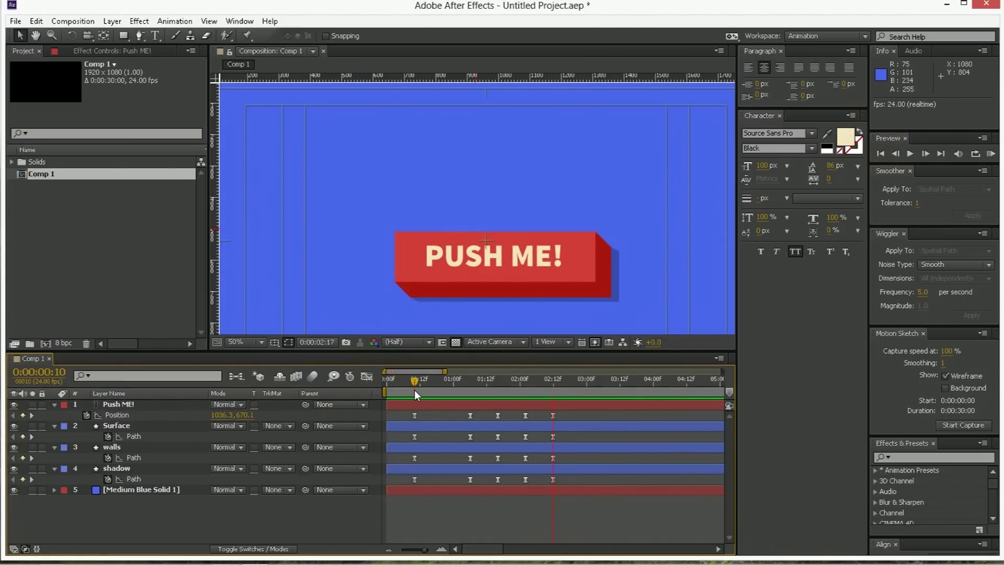
key("space")
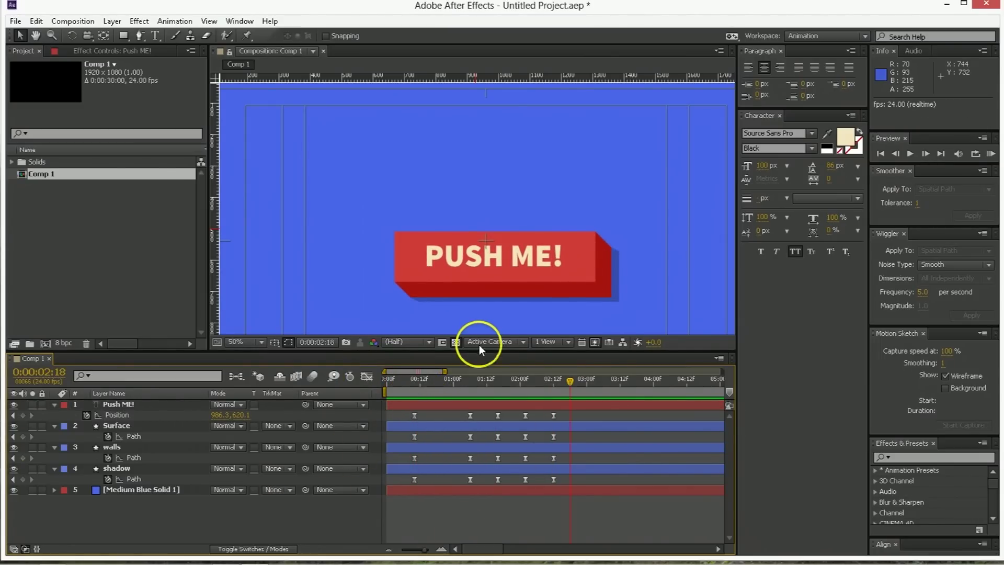
Step: Show the entire composition at 25% and replay the finished button animation from 0:00:00:10
scroll(481, 343, "down", 1)
scroll(513, 284, "down", 2)
key("h")
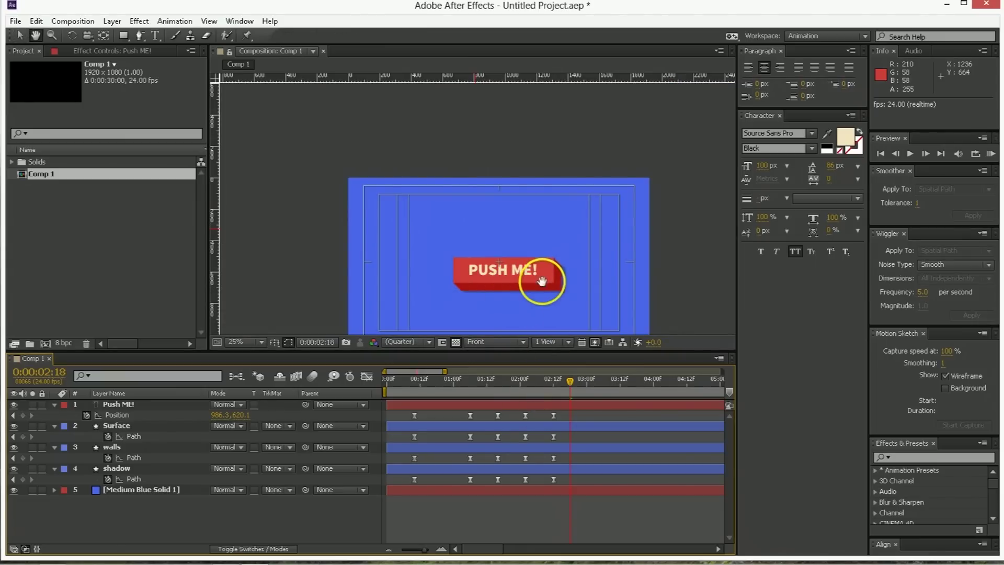
left_click_drag(542, 285, 533, 263)
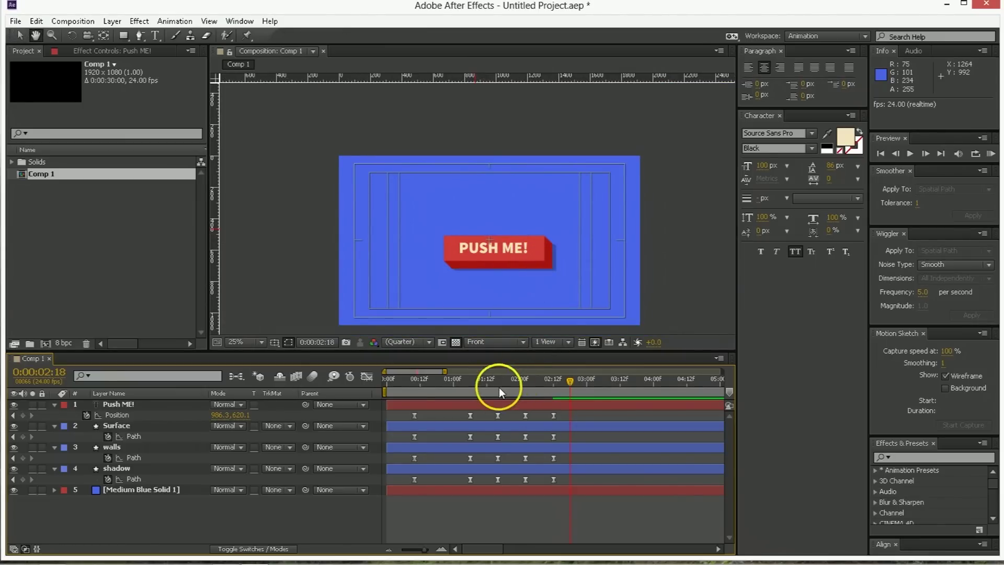
key("v")
left_click_drag(499, 387, 415, 386)
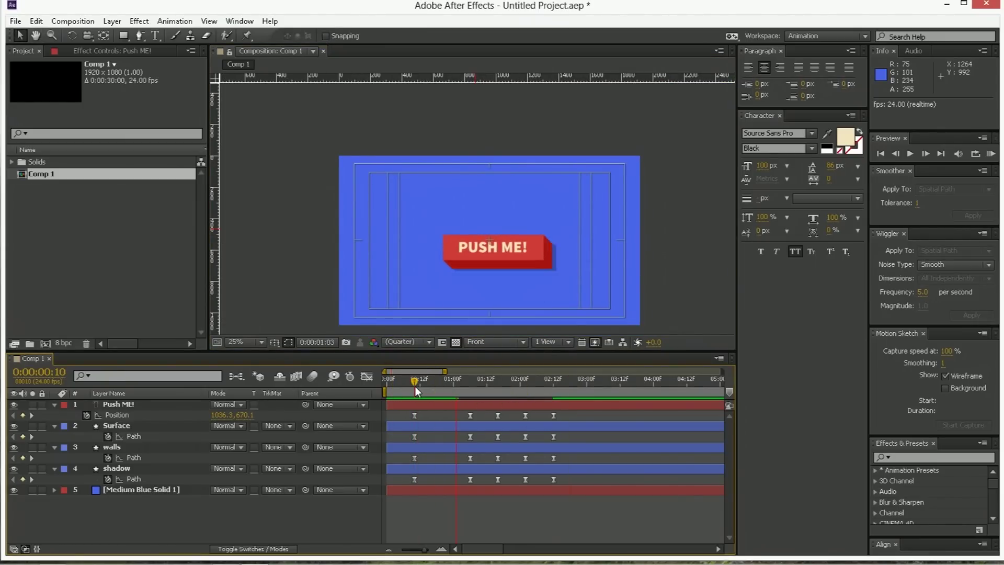
key("space")
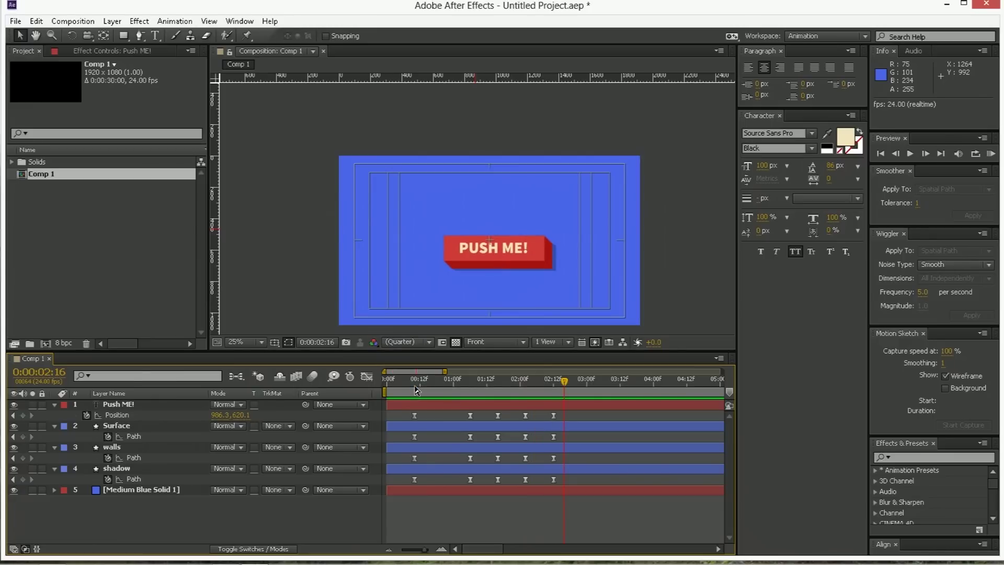